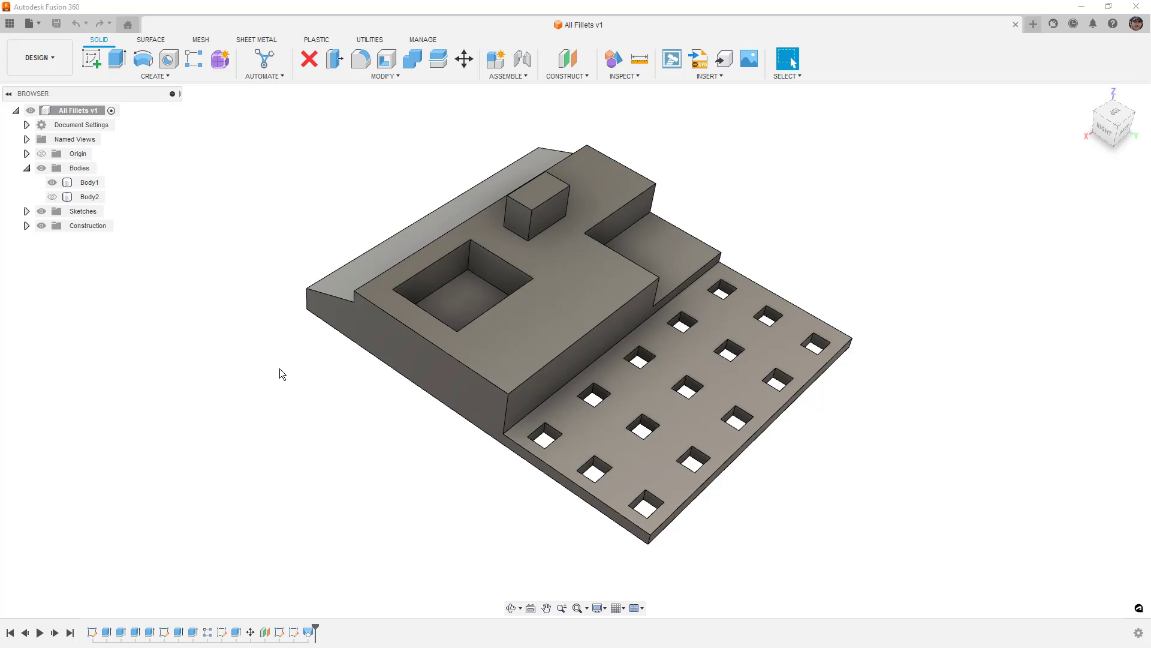
Step: Show the triangular loft and orbit to inspect it, then show only the plate body again
left_click(52, 197)
left_click(52, 182)
scroll(480, 312, "down", 5)
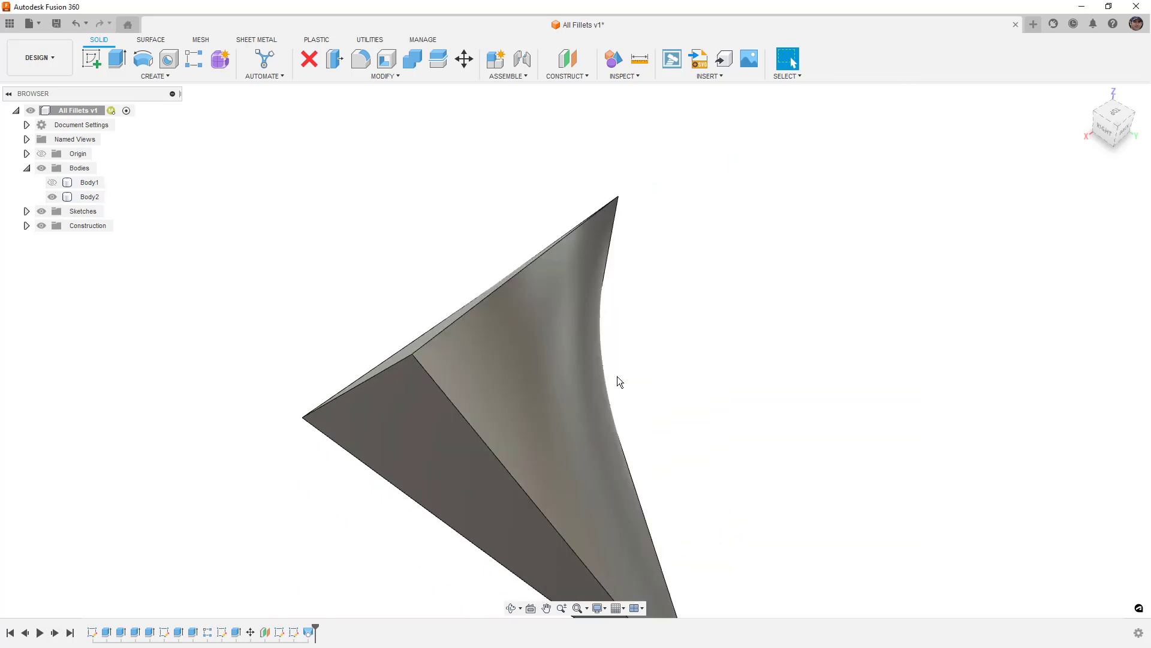
middle_click_drag(617, 376, 545, 359, "shift")
left_click_drag(545, 359, 617, 352)
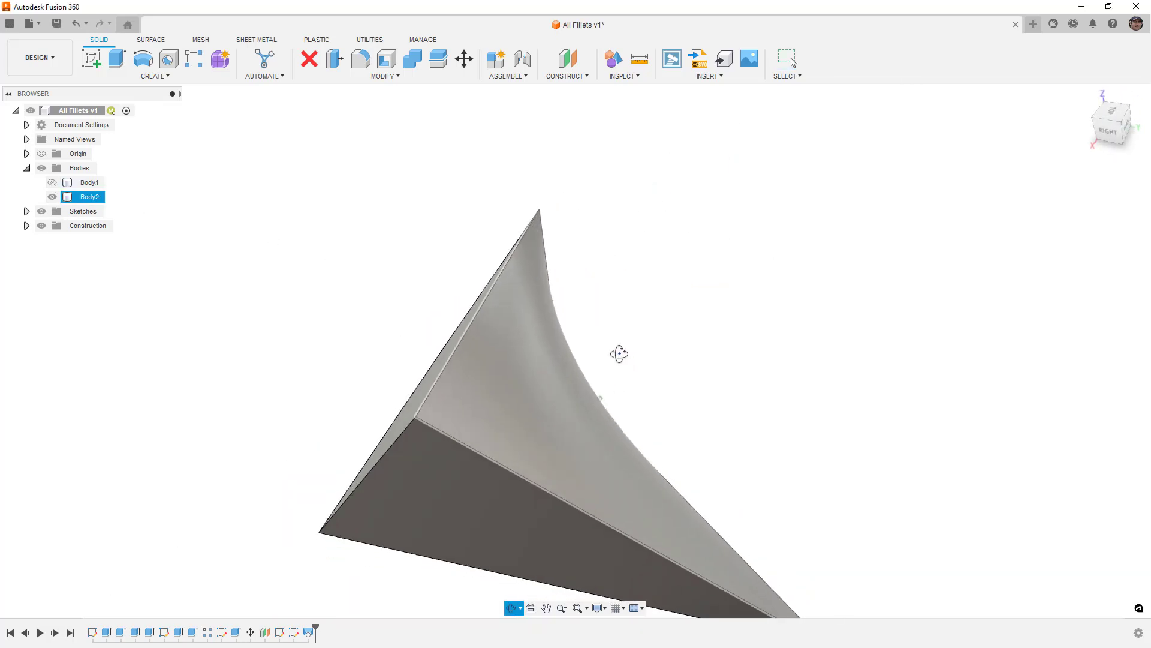
key("Escape")
left_click(52, 197)
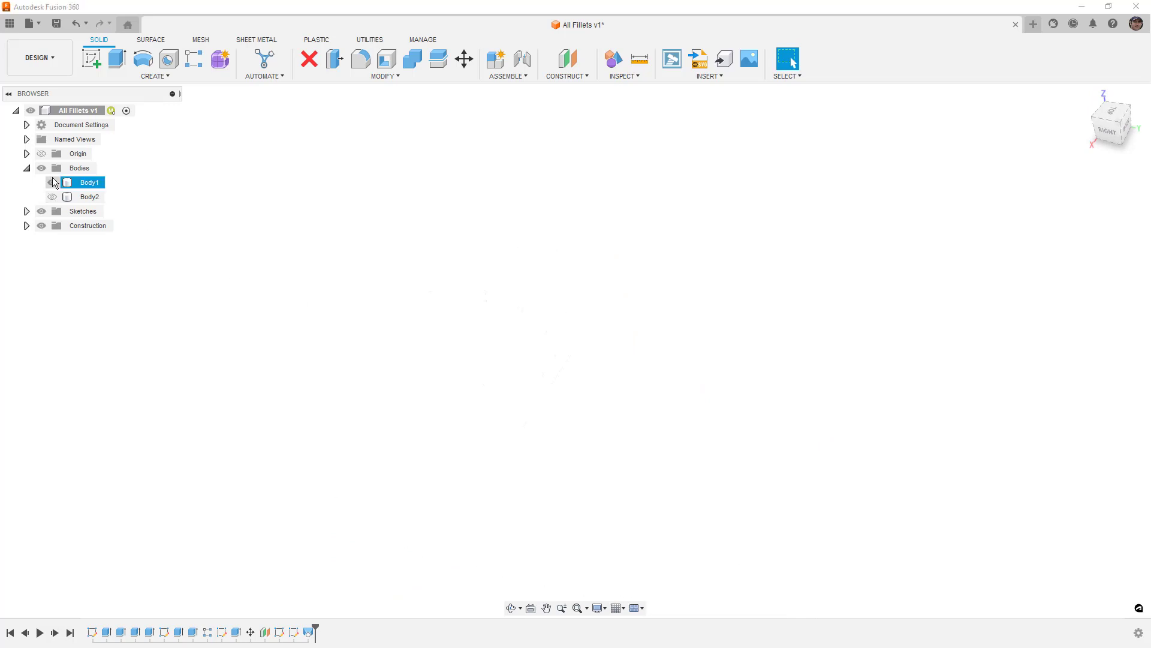
left_click(52, 182)
mouse_move(512, 259)
middle_mouse_down("shift")
mouse_move(532, 295)
mouse_move(532, 260)
mouse_move(455, 245)
mouse_move(512, 252)
middle_mouse_up("shift")
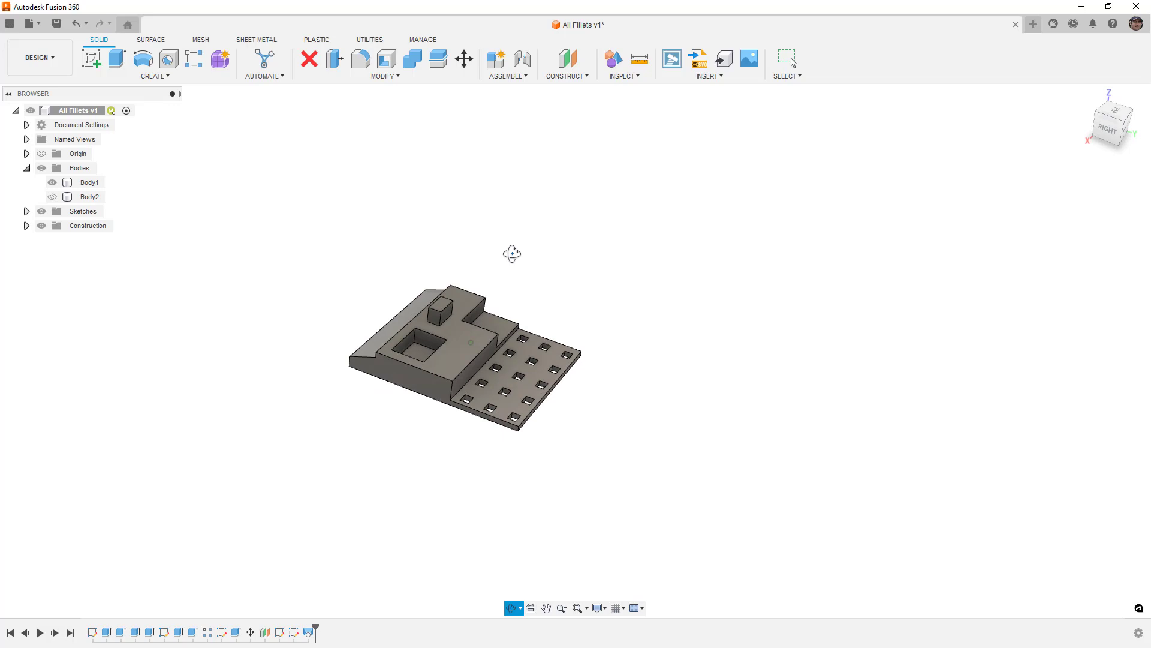
scroll(438, 358, "up", 2)
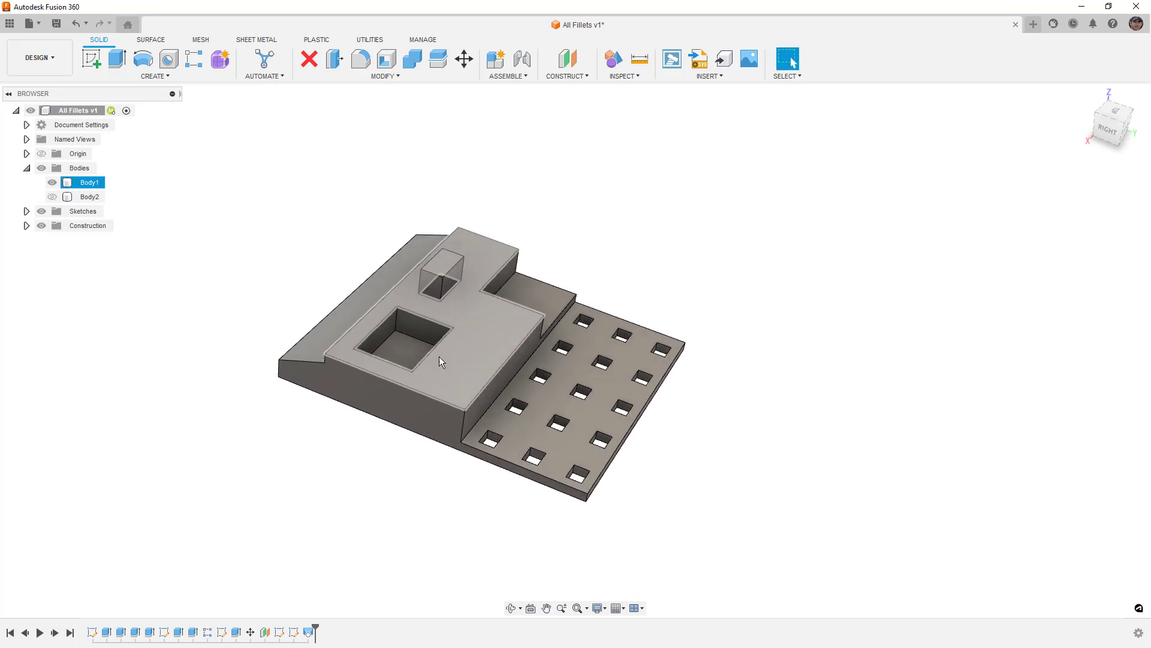
Step: Start a fillet and review the Type, Radius Type and Corner Type options without changing them
left_click(361, 60)
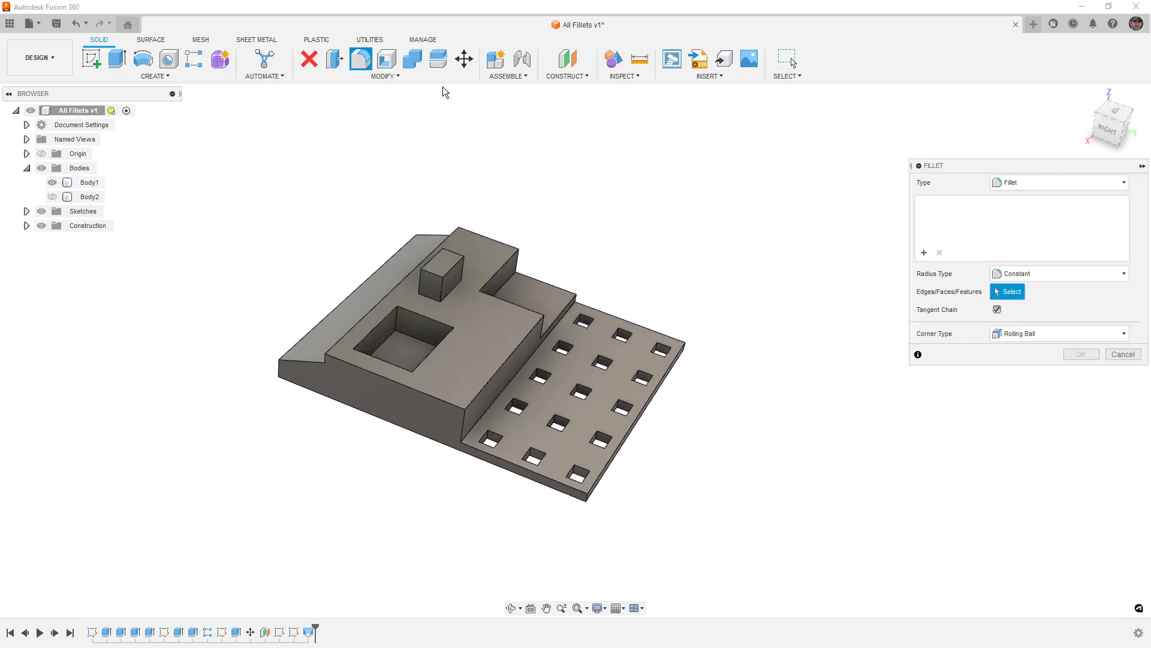
left_click(1041, 185)
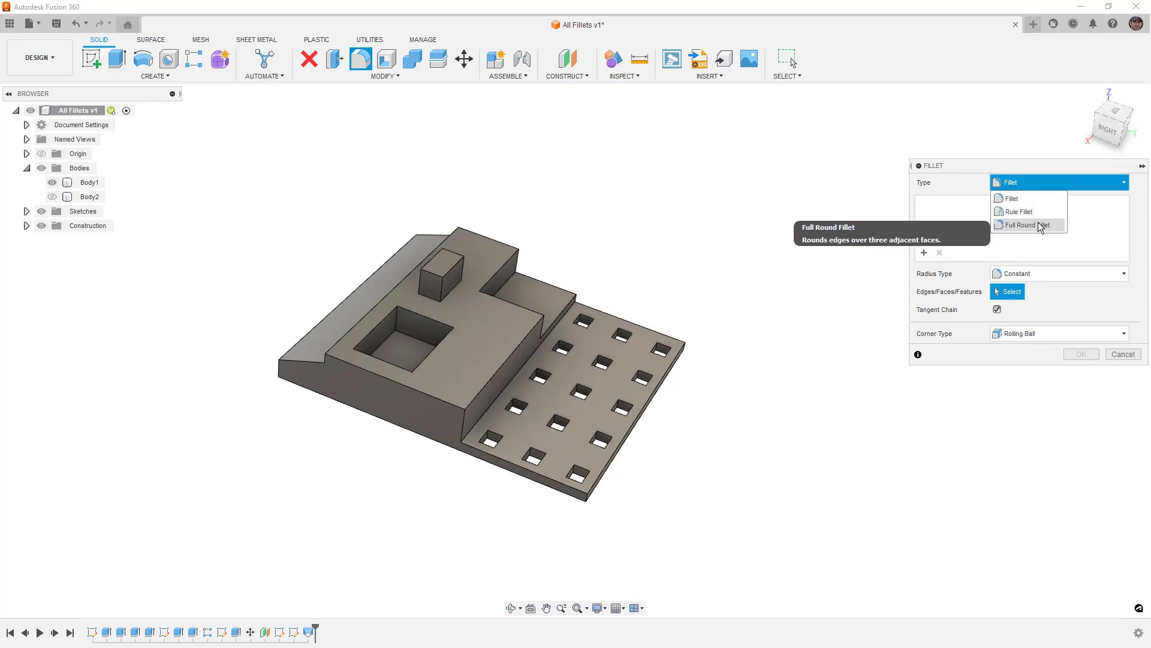
left_click(967, 186)
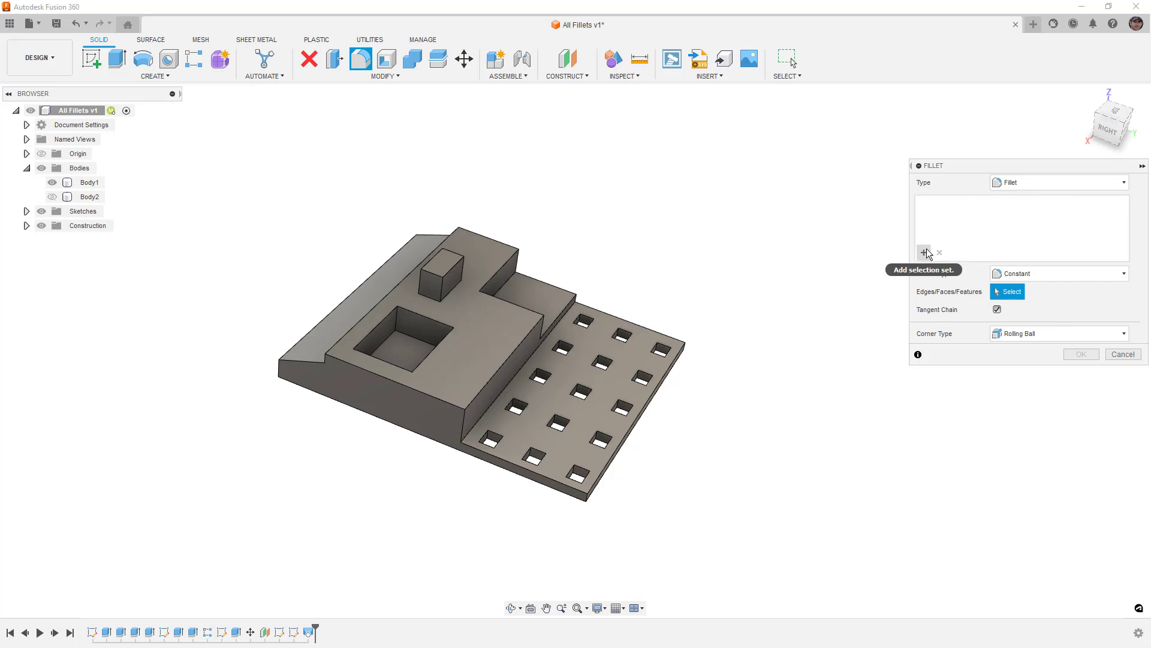
left_click(1057, 274)
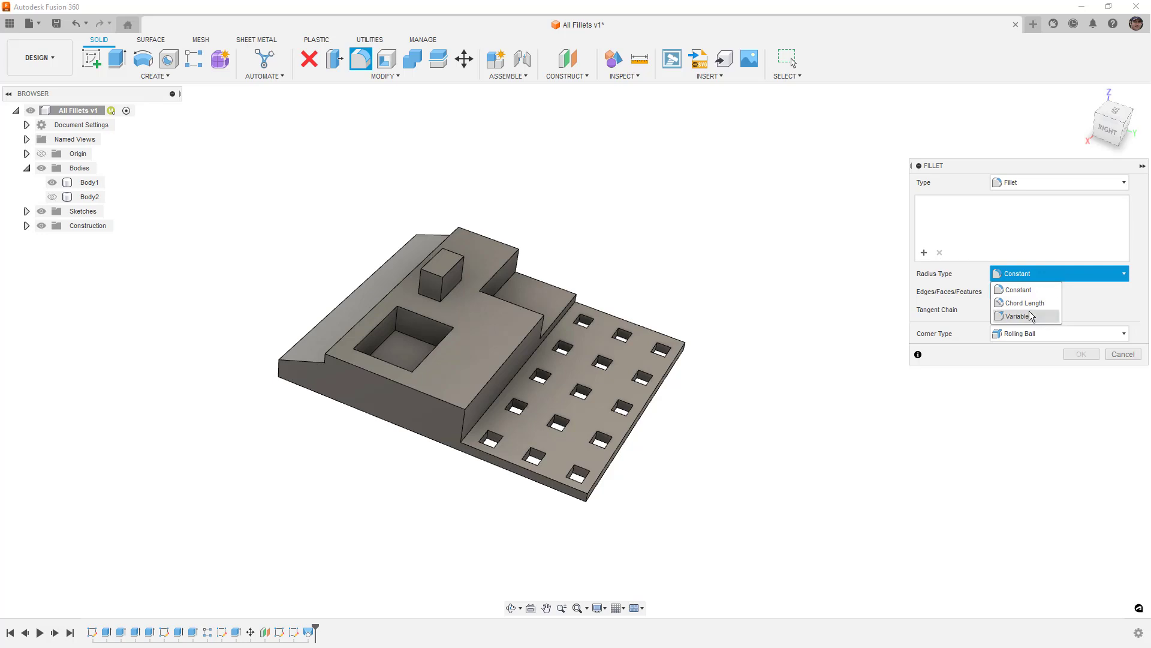
left_click(1096, 307)
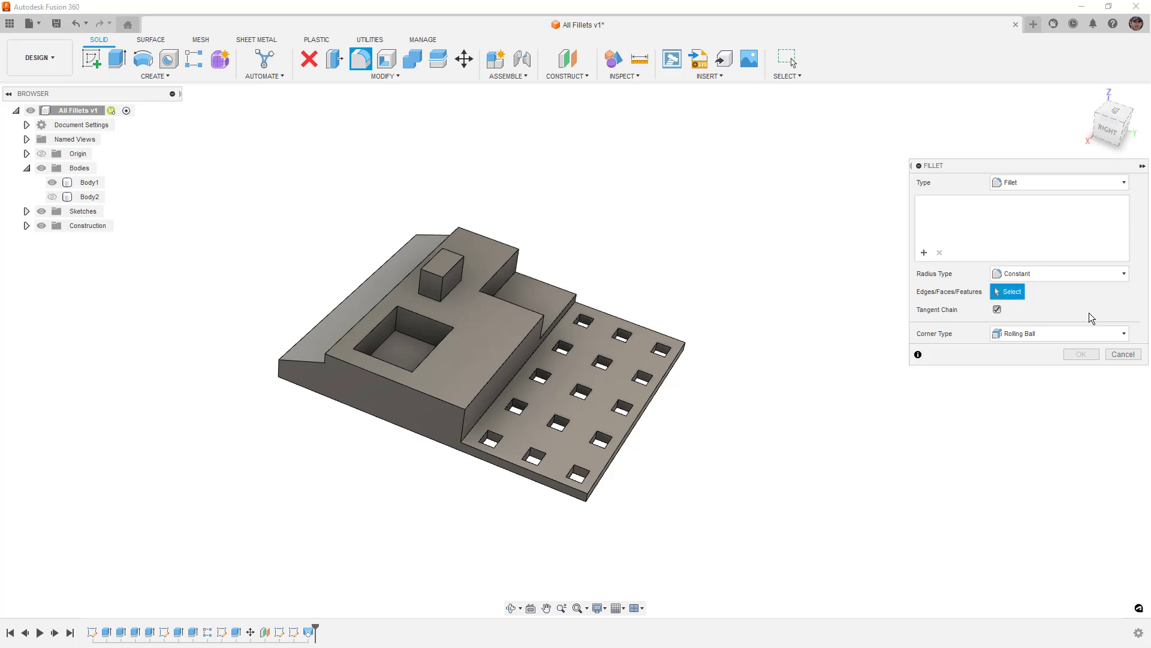
left_click(1057, 334)
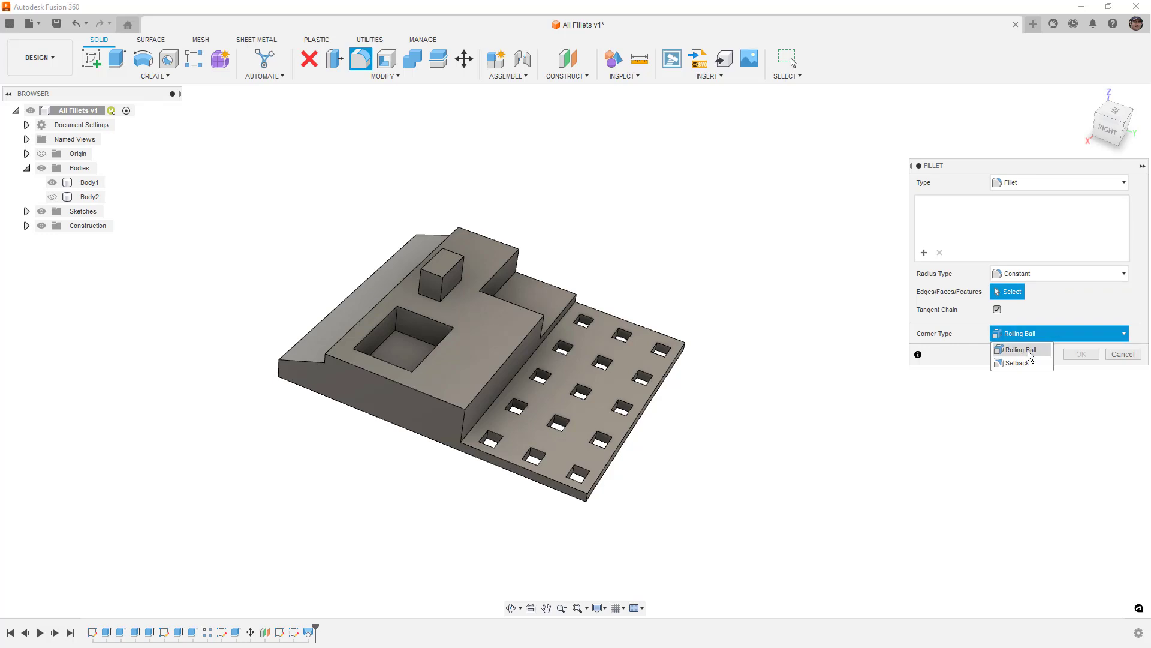
left_click(1051, 317)
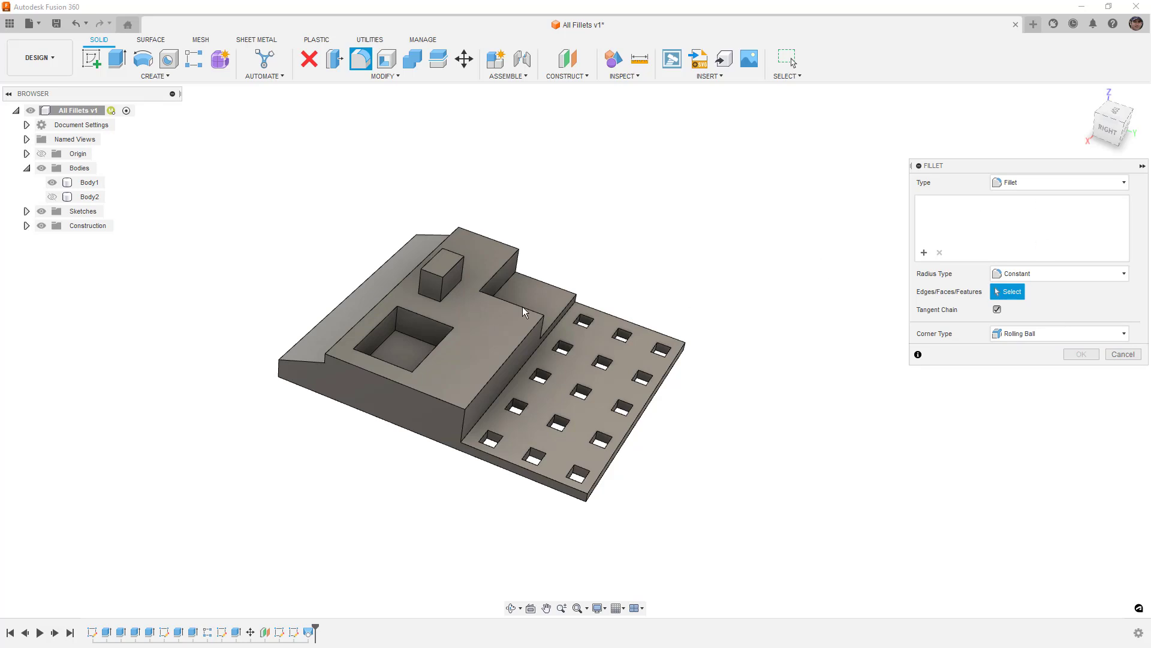
Step: Fillet the block's vertical step edge at 5.00 mm, keeping the Constant radius type
middle_click_drag(526, 315, 624, 315, "shift")
scroll(533, 404, "up", 4)
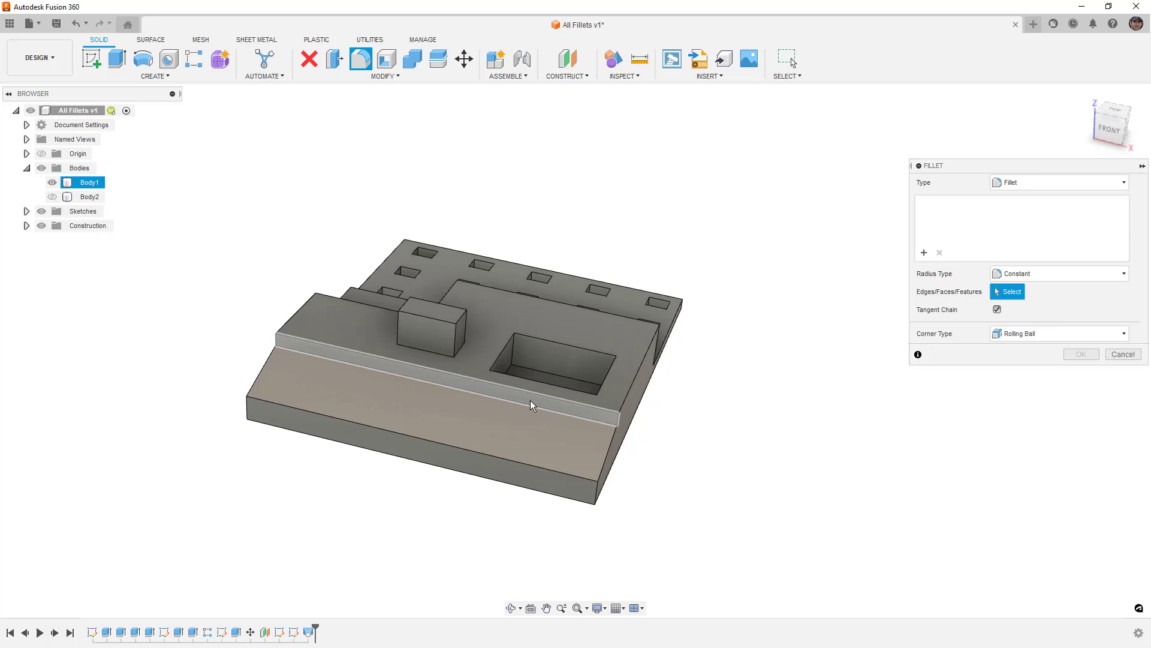
scroll(536, 408, "up", 2)
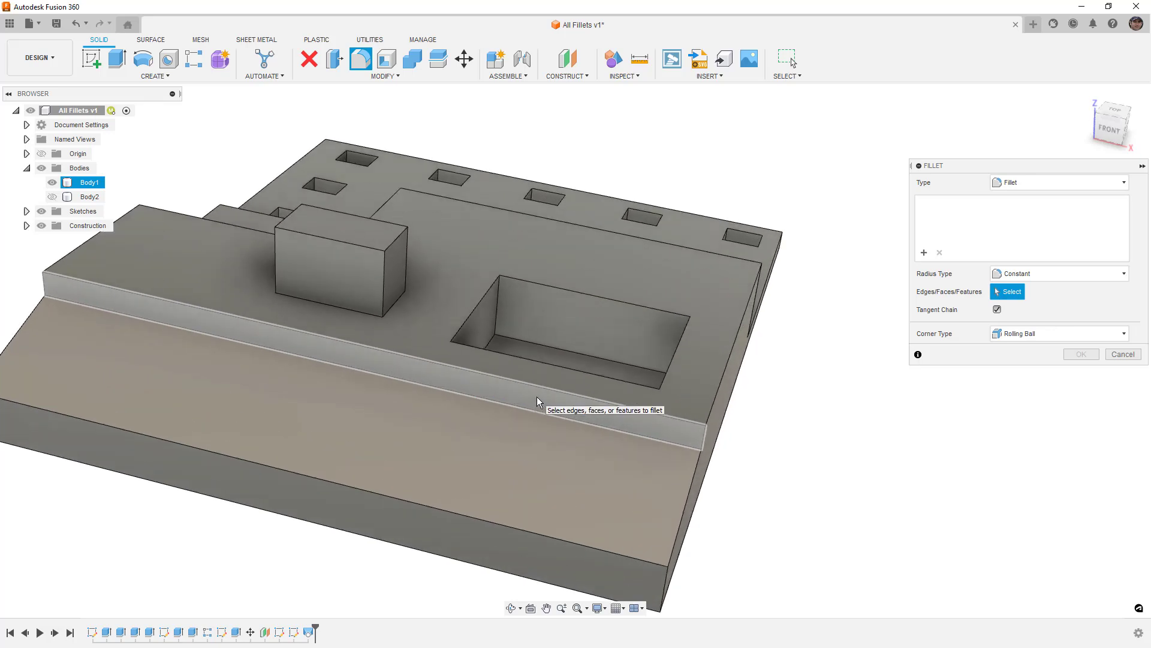
middle_click_drag(522, 396, 465, 378, "shift")
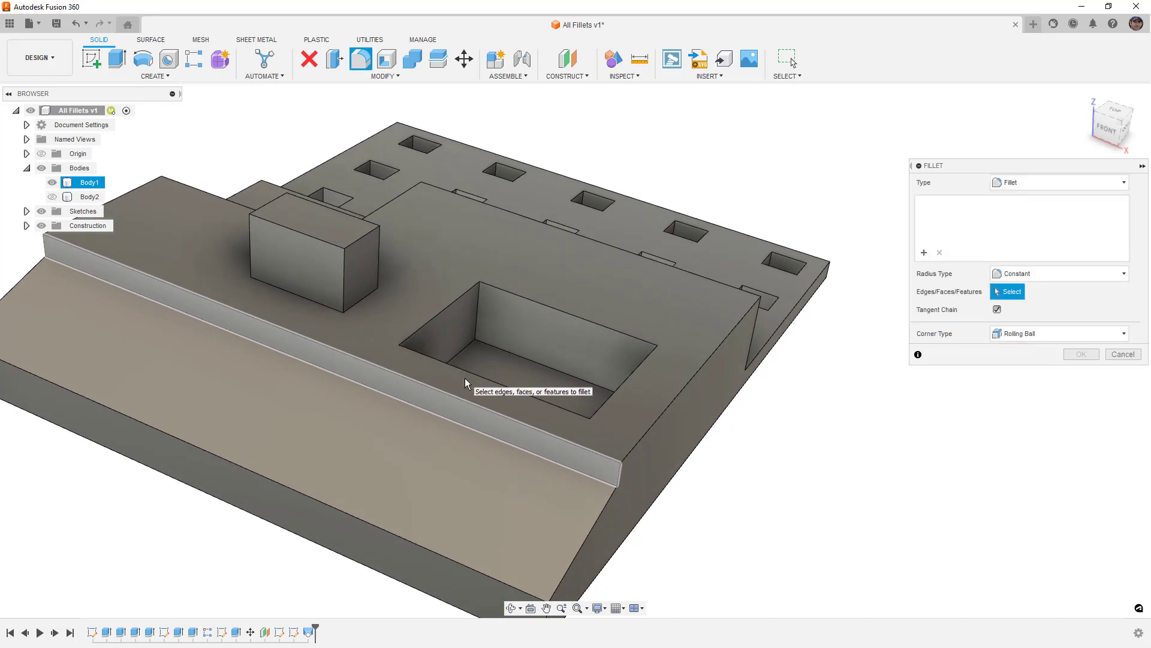
left_click(754, 334)
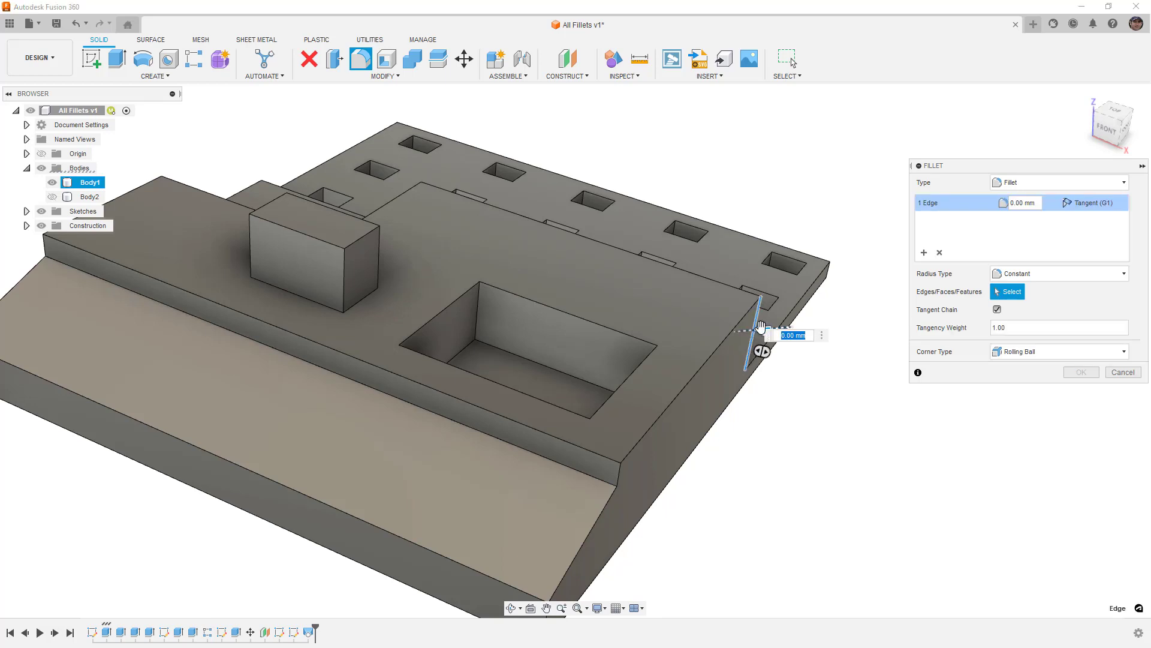
left_click_drag(757, 329, 755, 329)
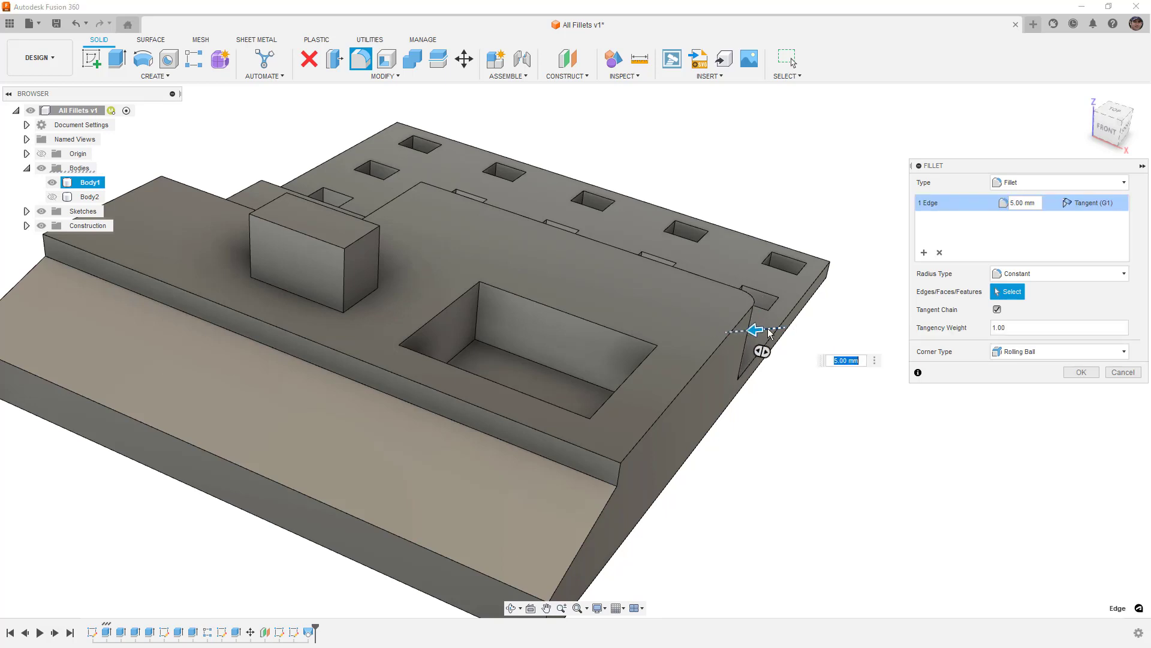
left_click(1076, 274)
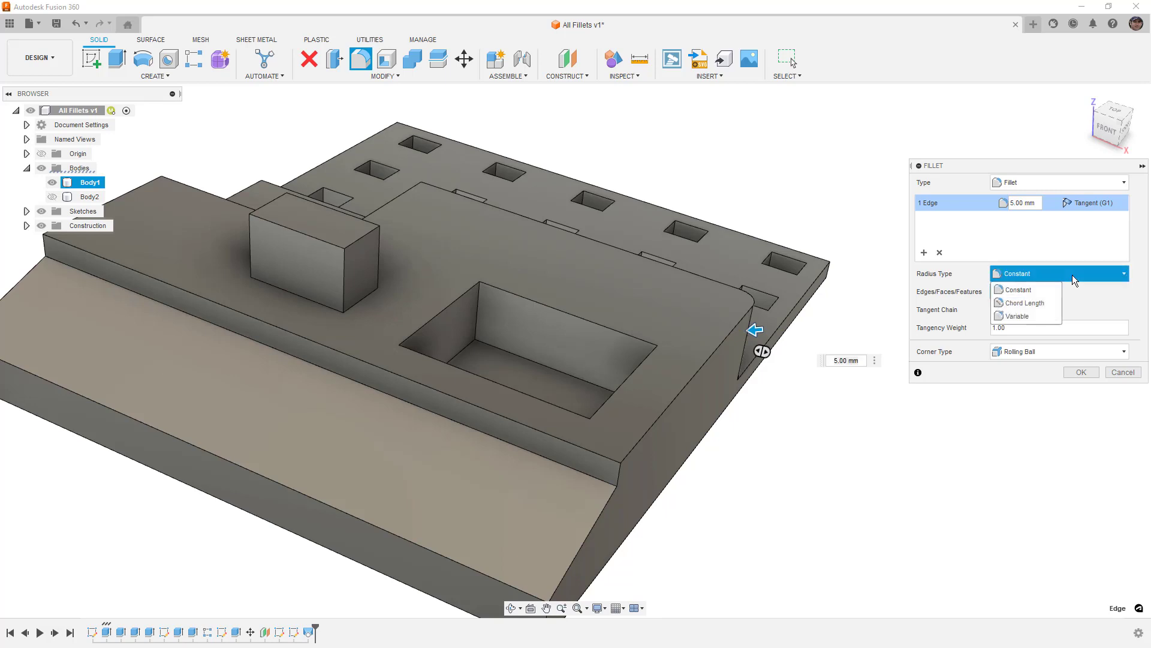
left_click(1084, 278)
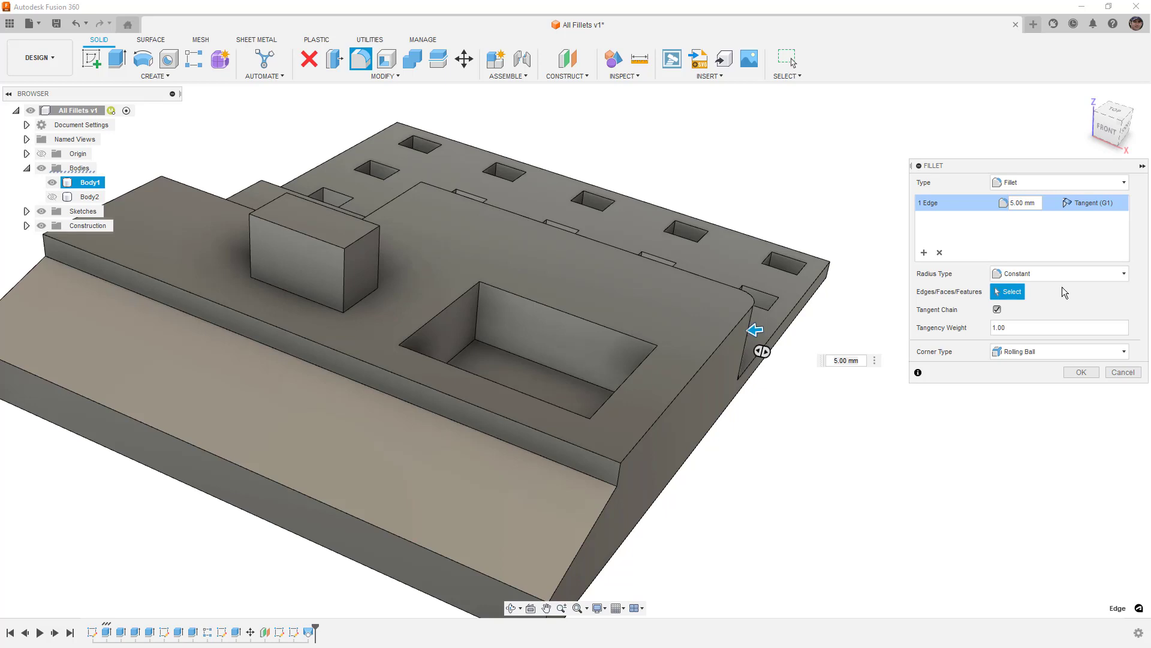
middle_click_drag(836, 295, 516, 367, "shift")
scroll(521, 350, "up", 3)
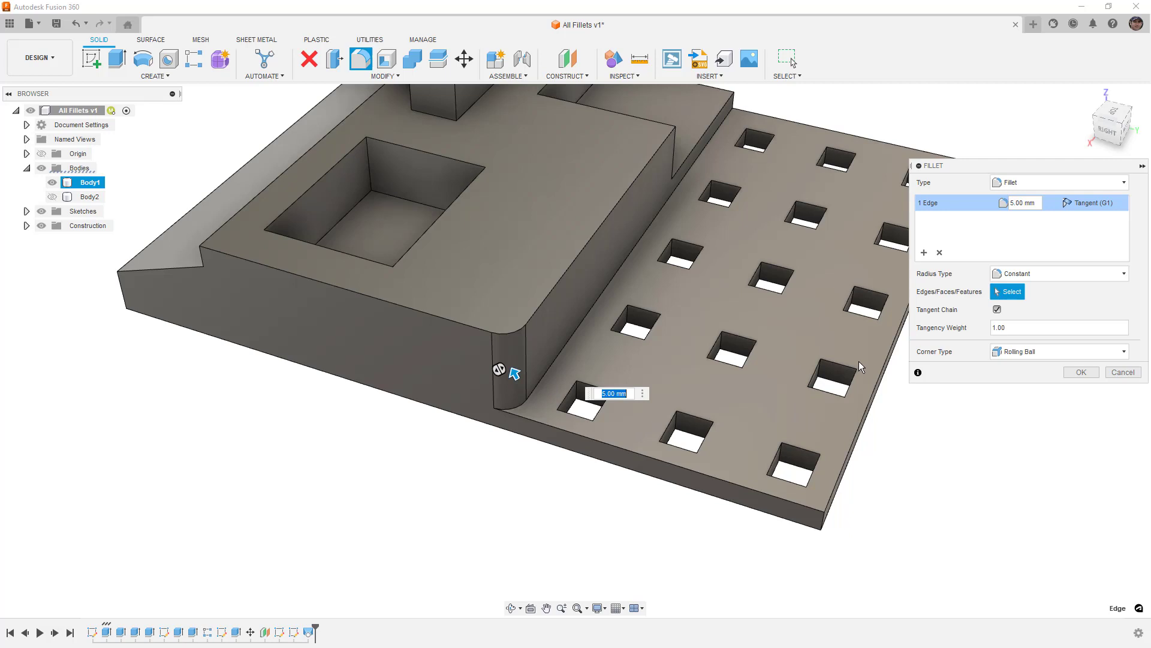
left_click(1095, 204)
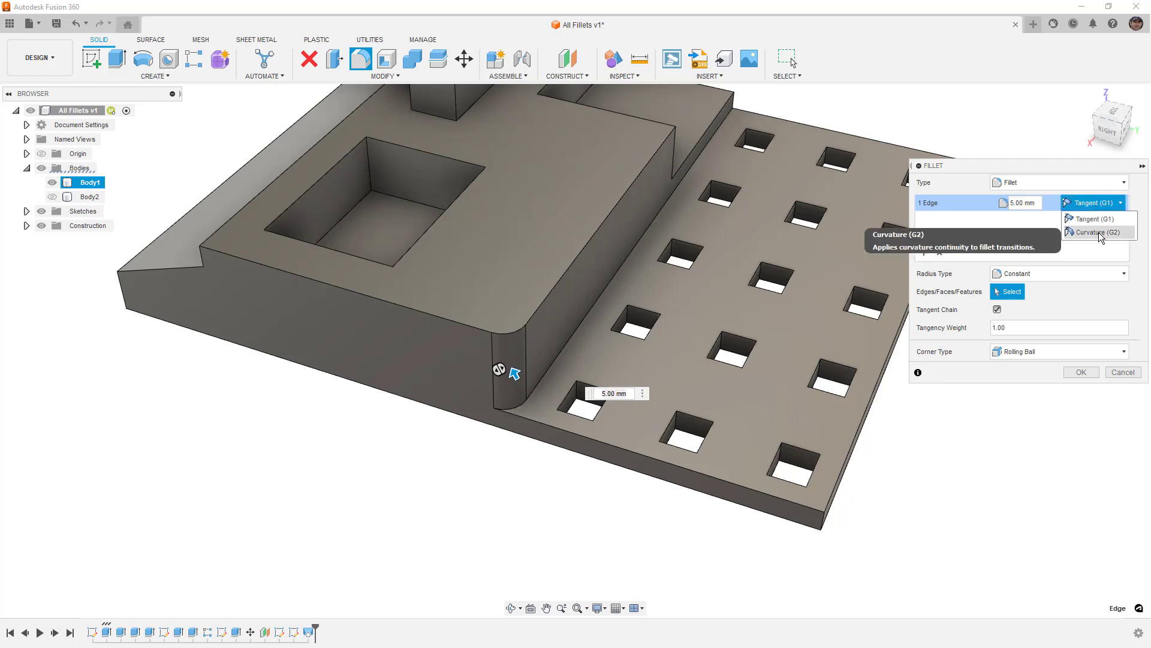
left_click(1100, 234)
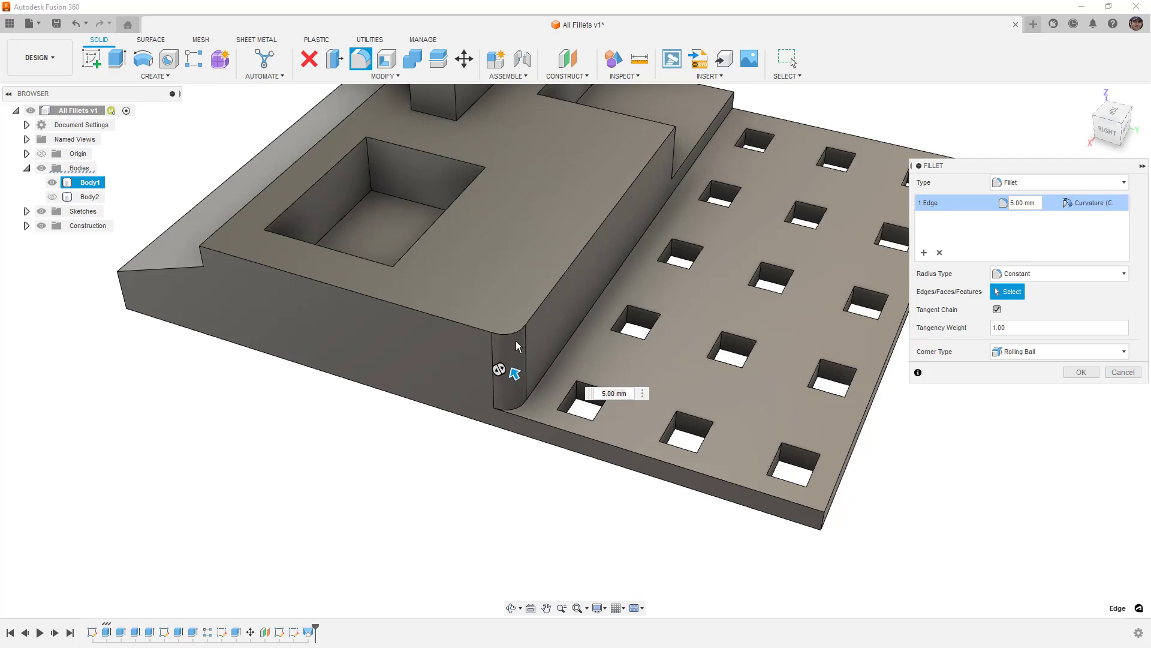
scroll(511, 349, "up", 1)
scroll(511, 349, "up", 3)
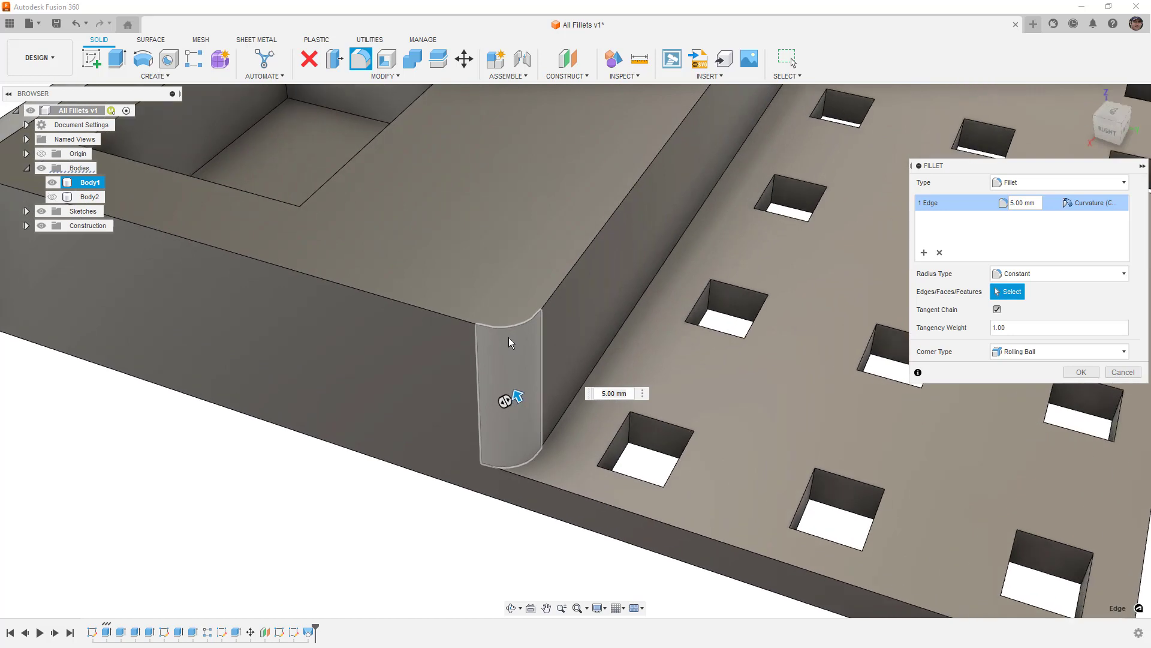
left_click(1097, 202)
left_click(1102, 217)
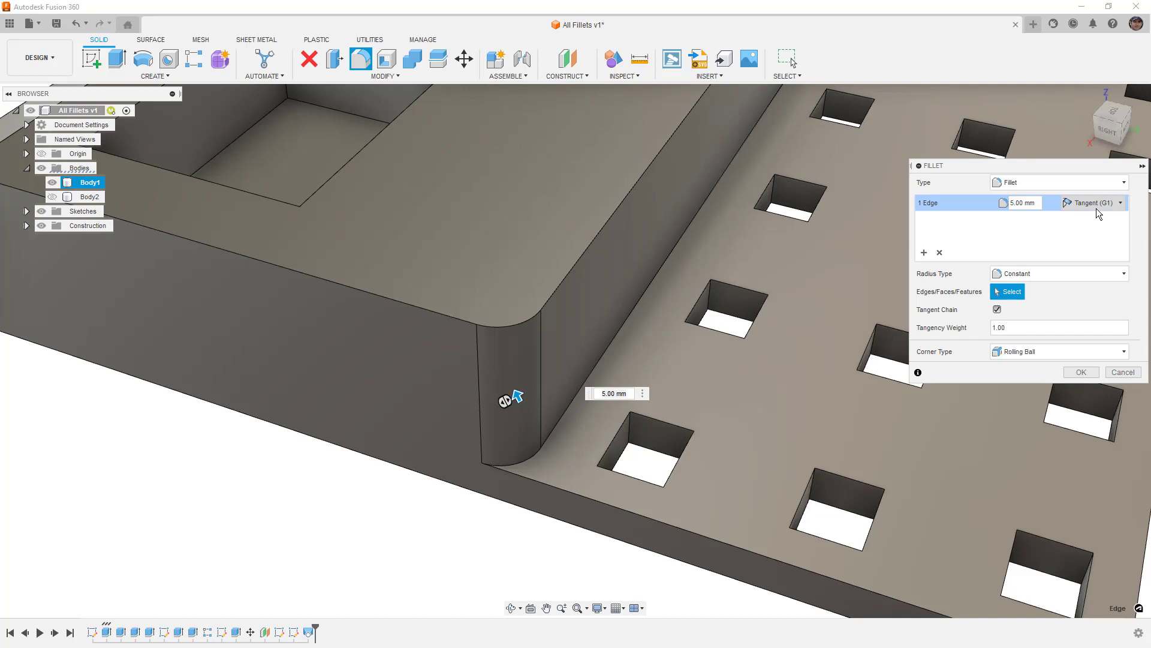
Step: Add the sloped step edge to the 5 mm fillet selection
scroll(762, 337, "down", 2)
scroll(768, 339, "down", 2)
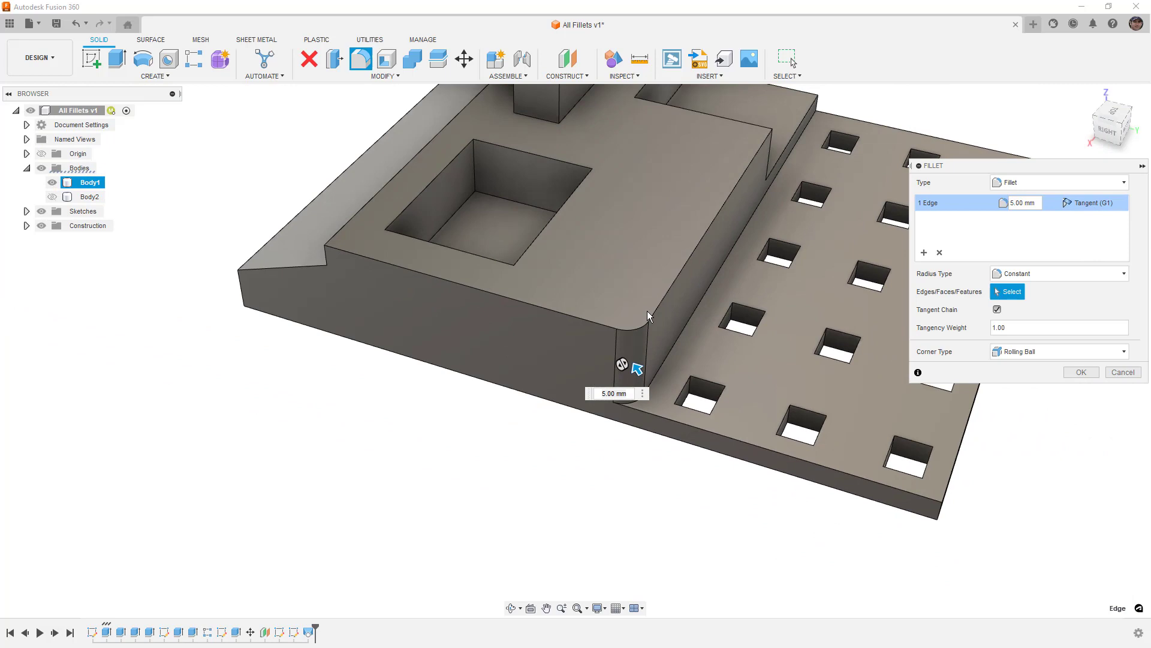
middle_click_drag(612, 270, 627, 236, "shift")
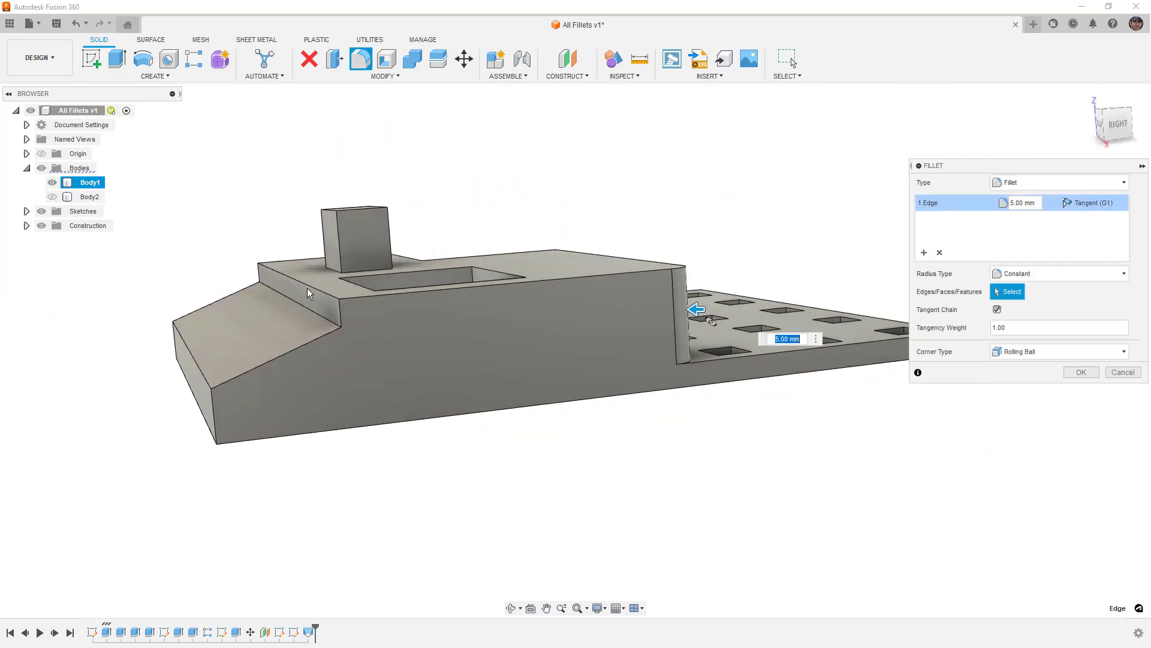
scroll(327, 321, "up", 4)
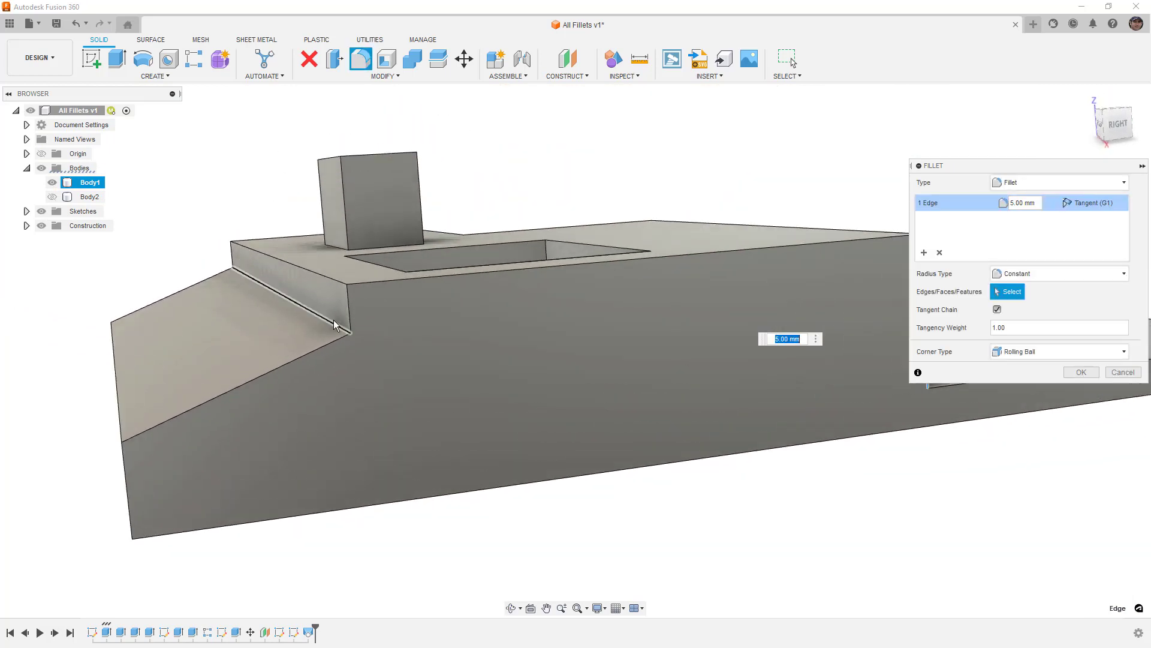
left_click(336, 324)
middle_click_drag(346, 356, 365, 339, "shift")
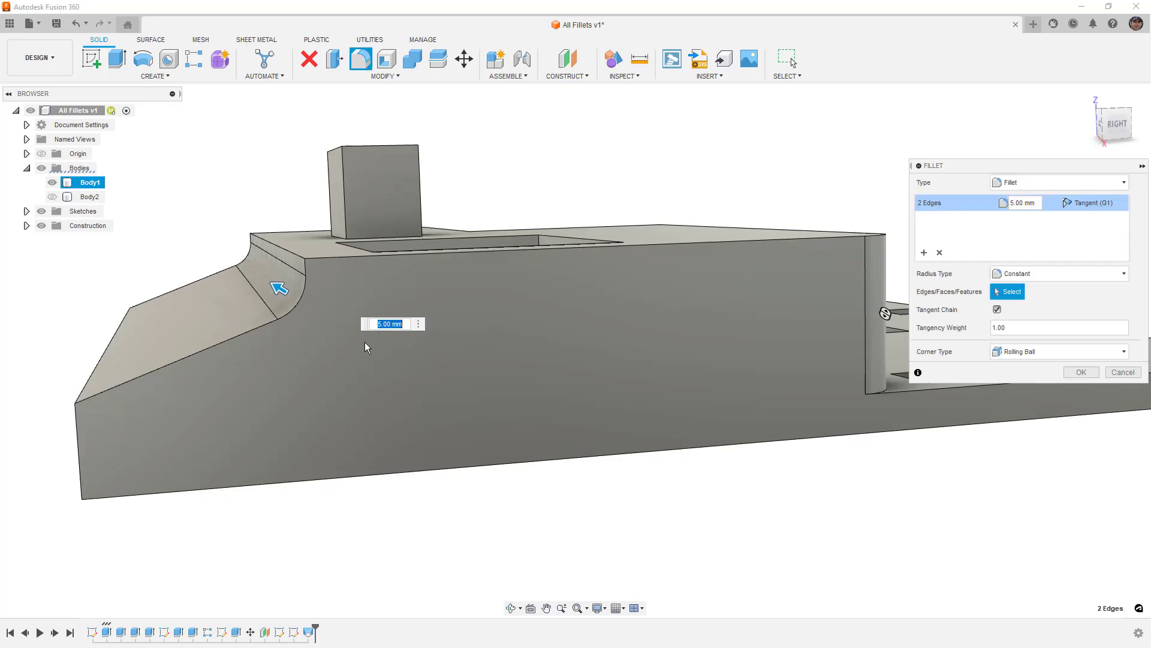
Step: Switch the two-edge set's continuity from Curvature (G2) to Tangent (G1)
left_click(1096, 203)
left_click(1099, 234)
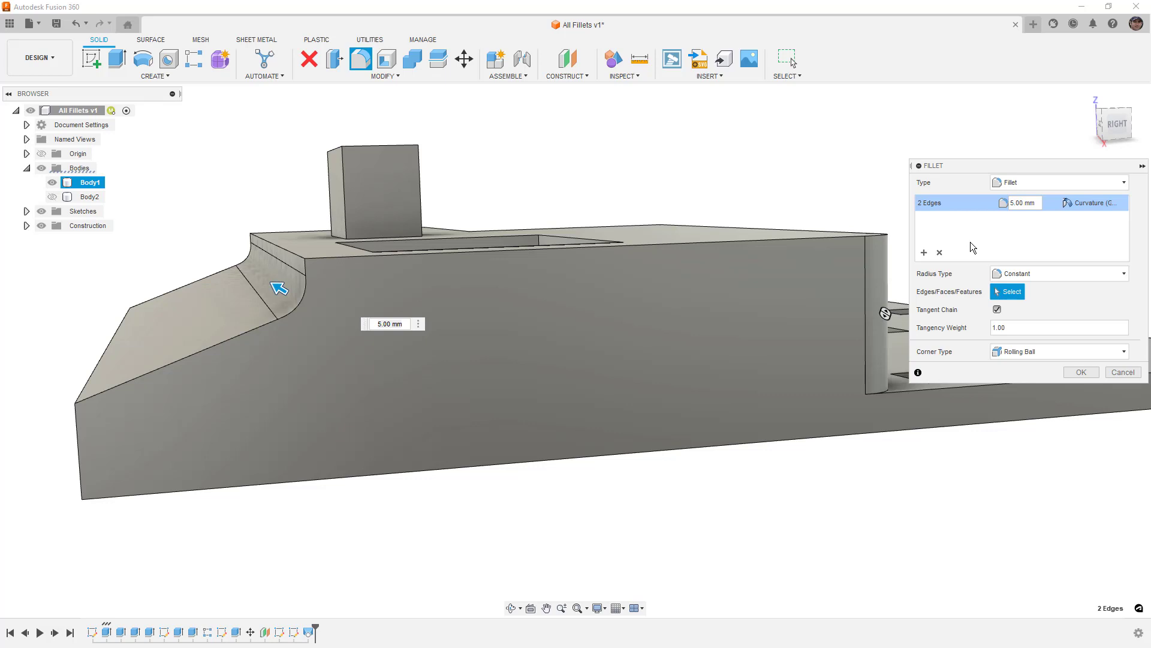
left_click(1093, 208)
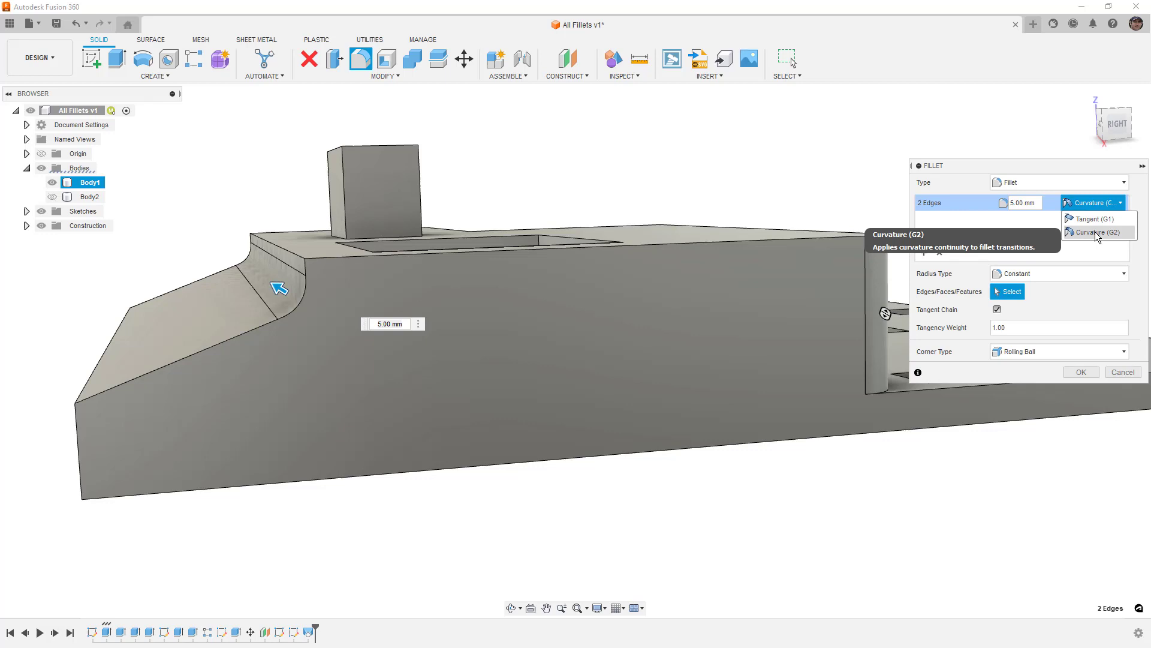
left_click(1023, 229)
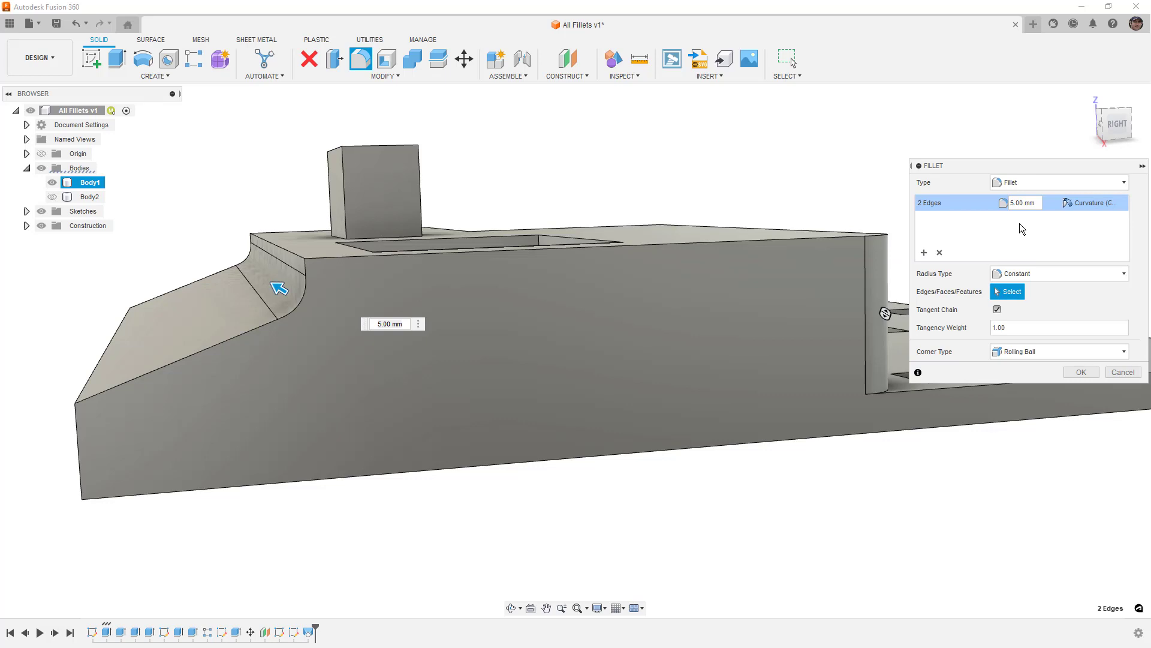
left_click(1088, 203)
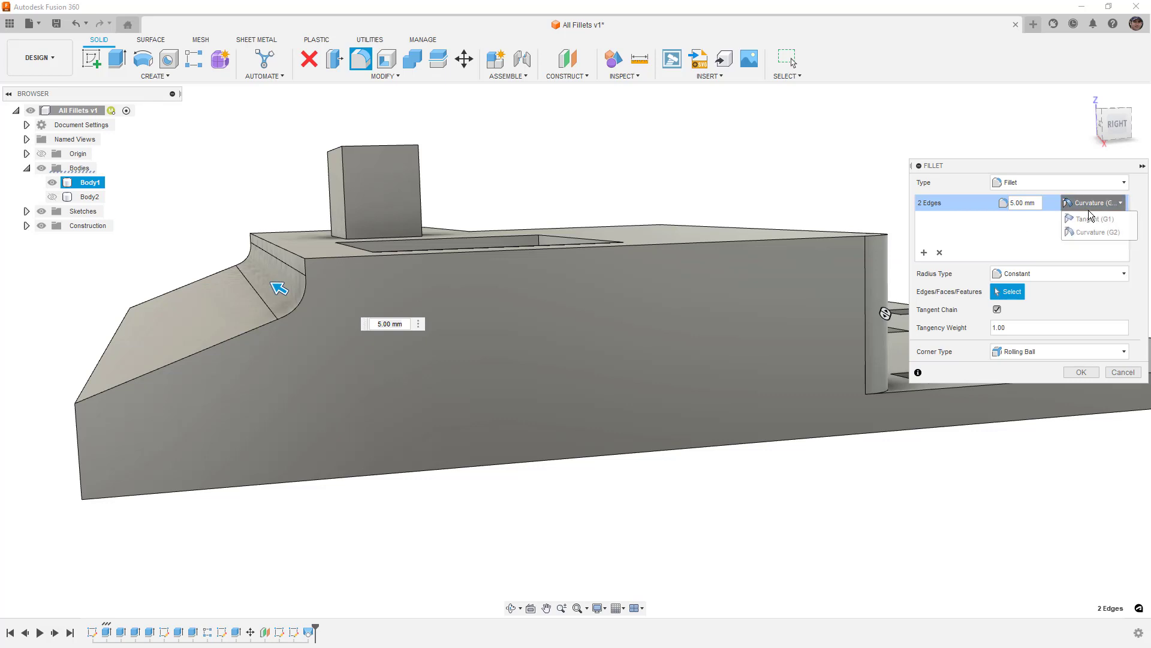
left_click(1094, 220)
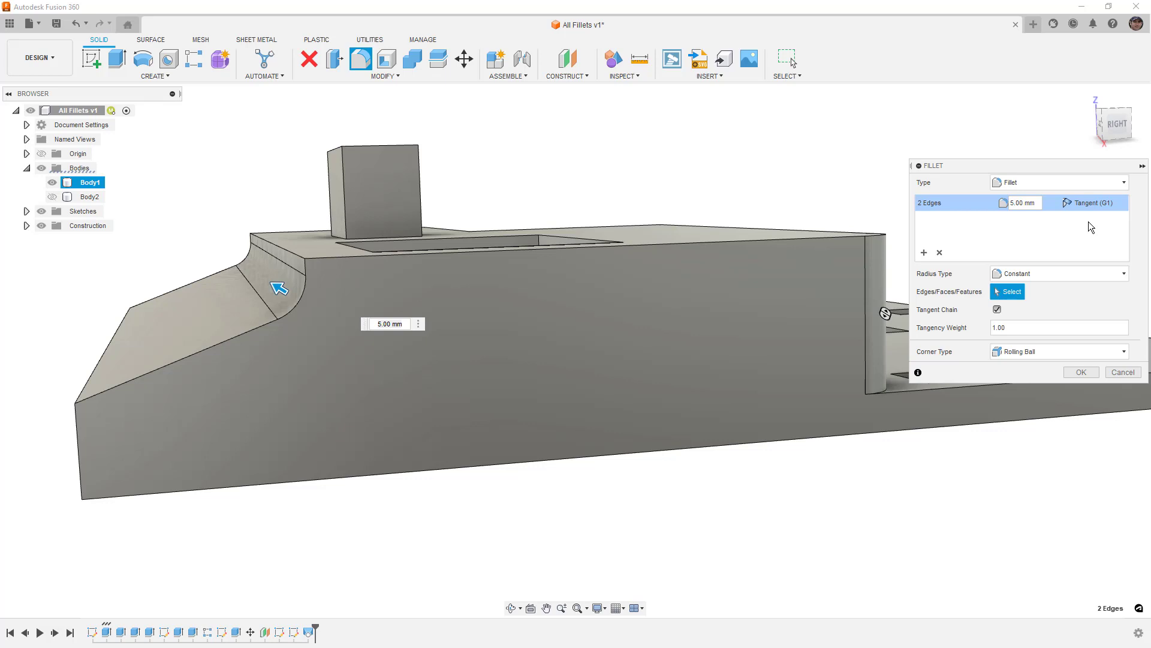
Step: Add a second edge set with the ramp's top edge at a 1.5 mm radius
left_click(924, 254)
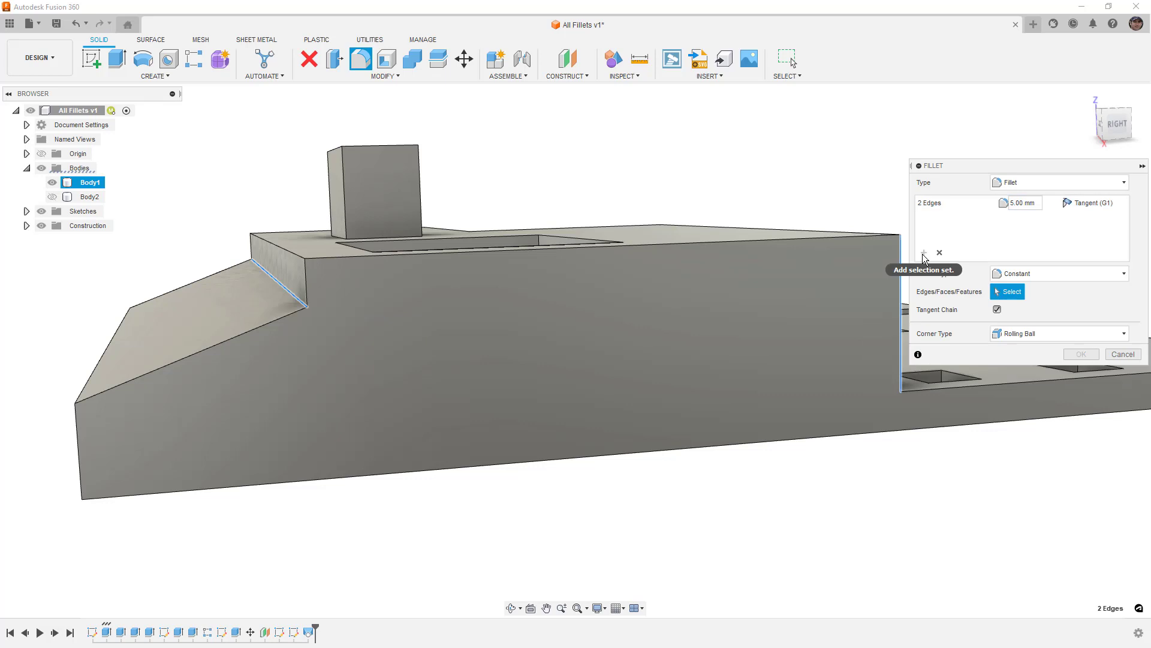
middle_click_drag(666, 312, 277, 264, "shift")
left_click(266, 266)
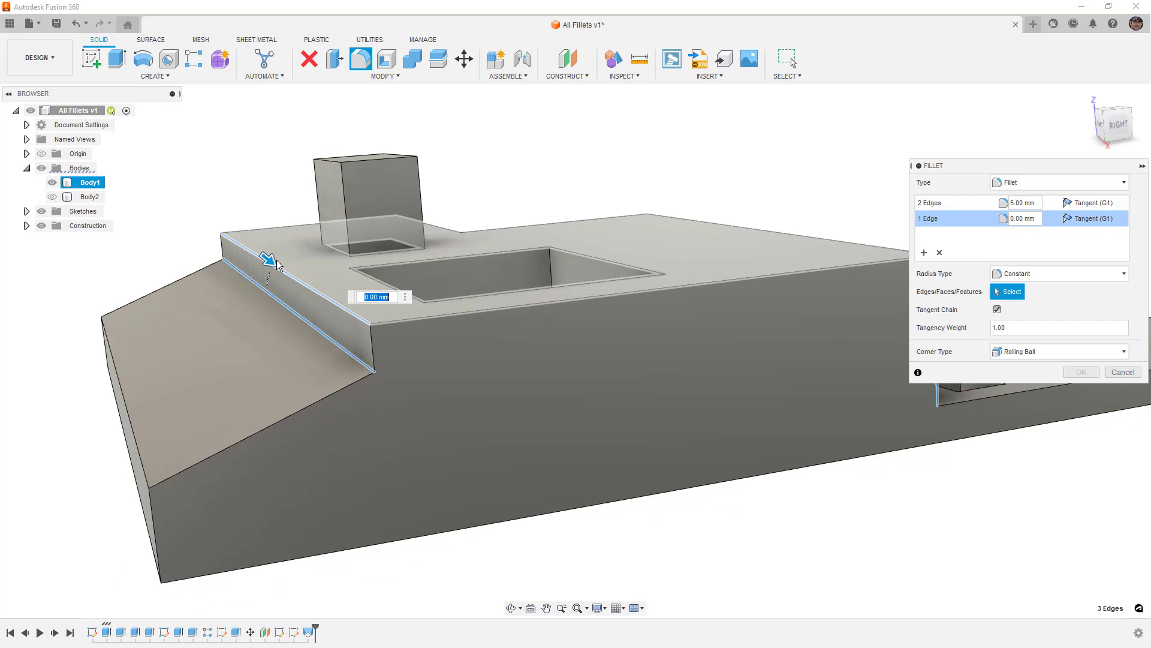
type("1.5")
key("Return")
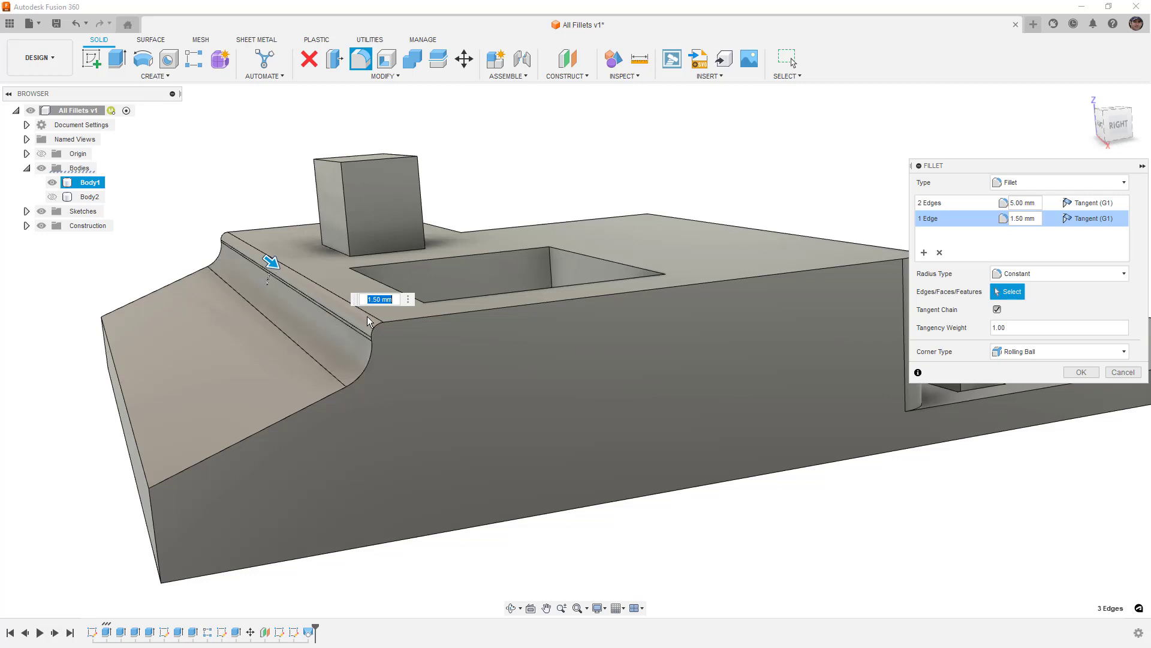
middle_click_drag(397, 348, 394, 357, "shift")
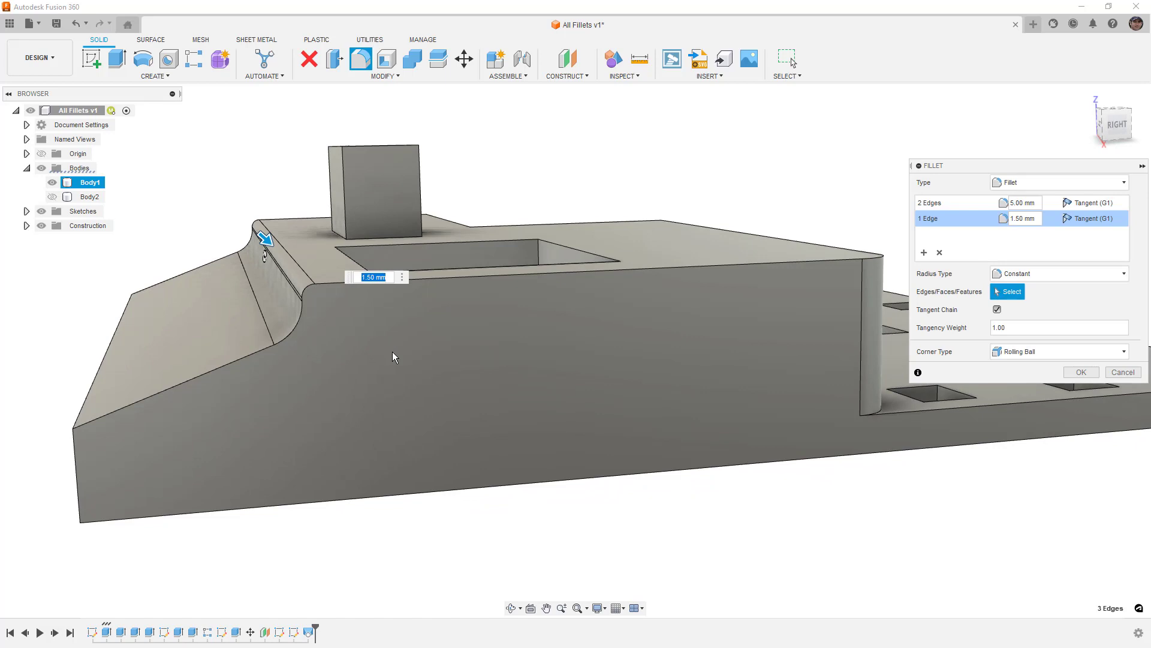
left_click(1080, 373)
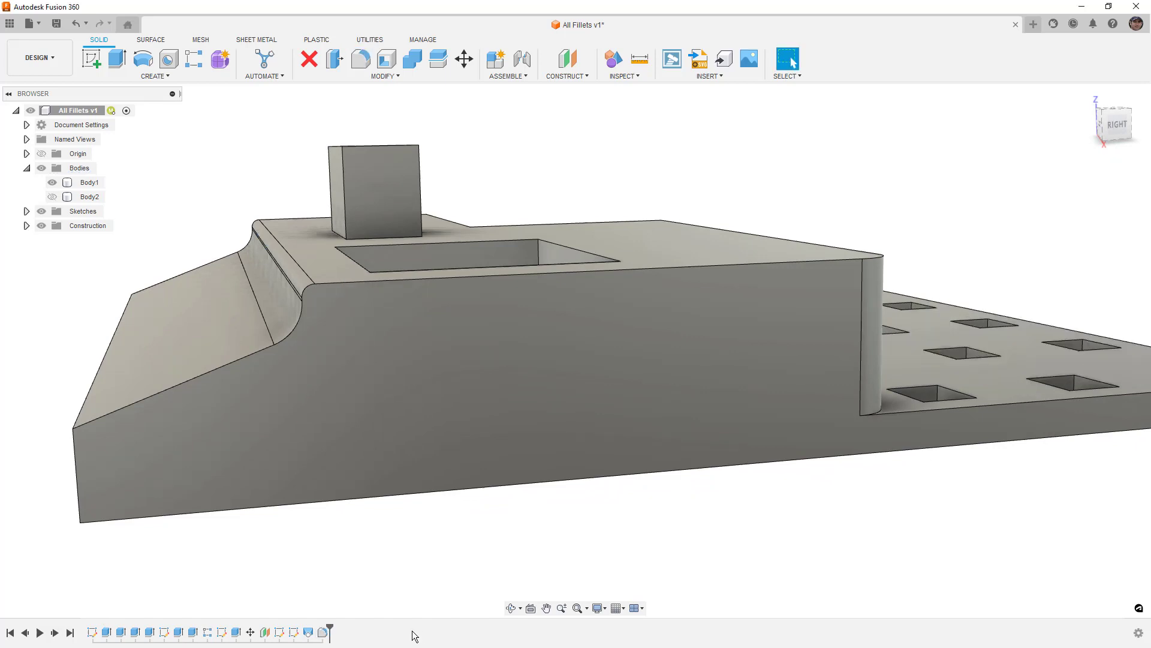
left_click(323, 633)
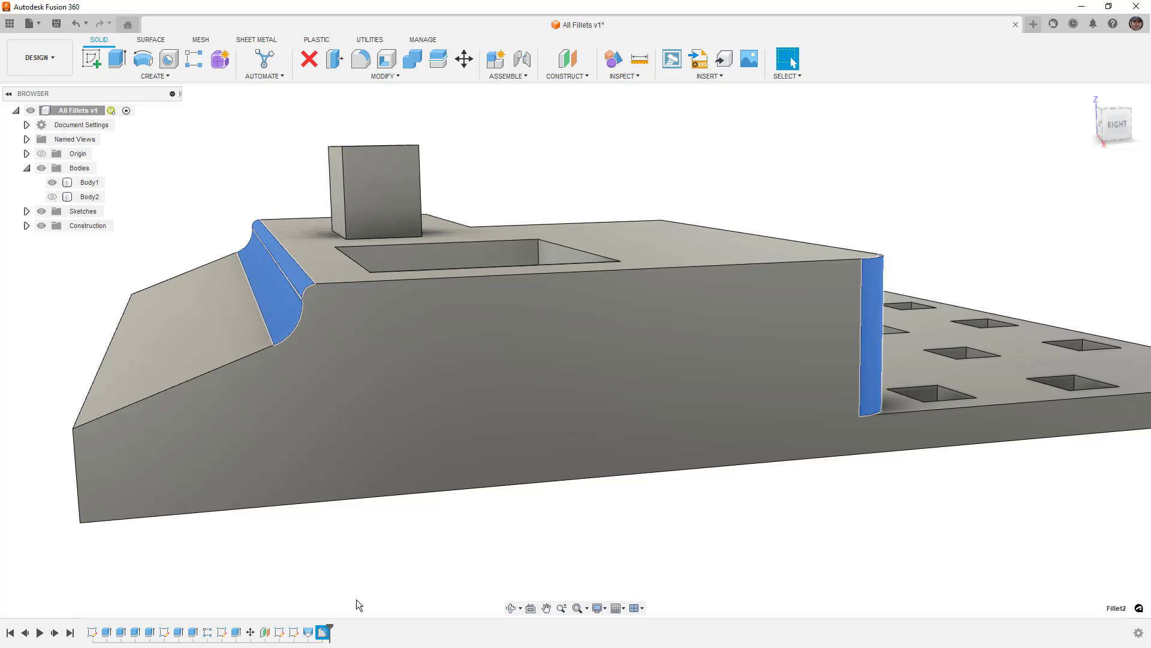
scroll(540, 480, "down", 2)
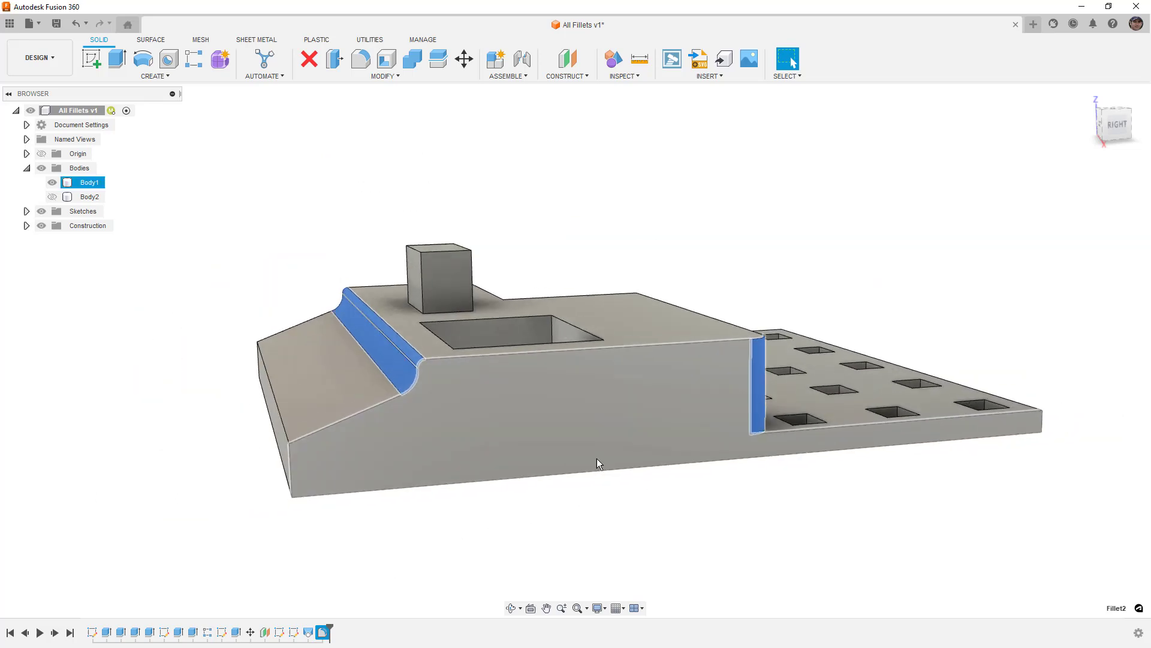
middle_click_drag(607, 469, 546, 522, "shift")
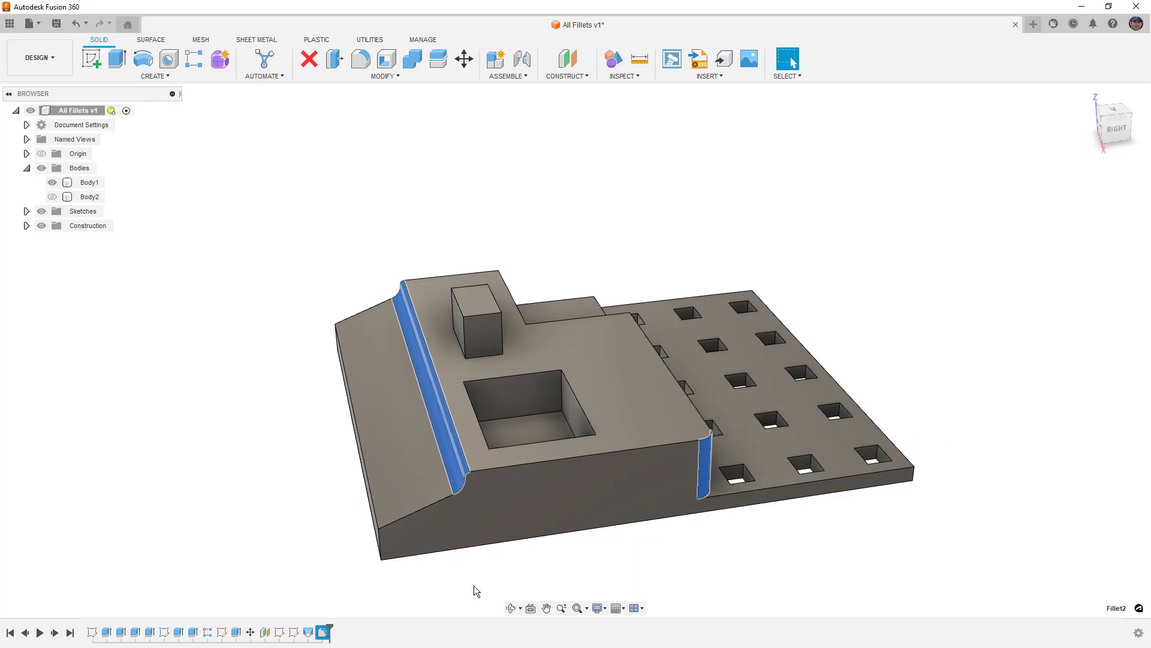
middle_click_drag(634, 544, 601, 483)
left_click(600, 483)
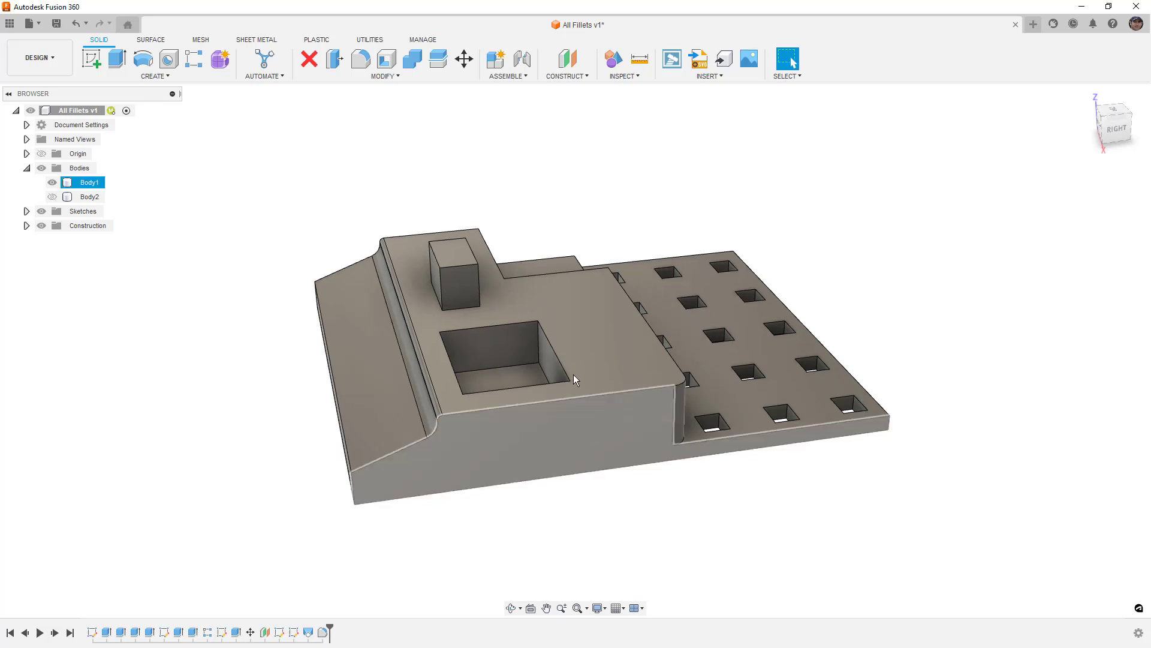
Step: Start a new fillet on the pocket's floor face, dragging the radius to 7.50 mm
left_click(360, 62)
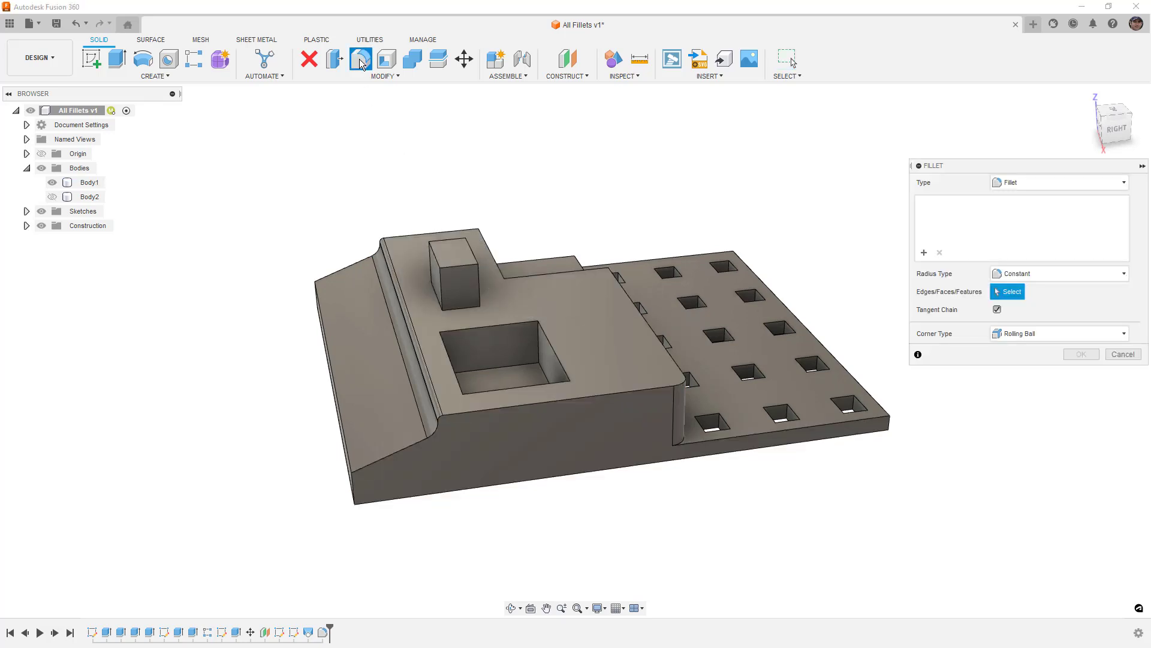
left_click(520, 375)
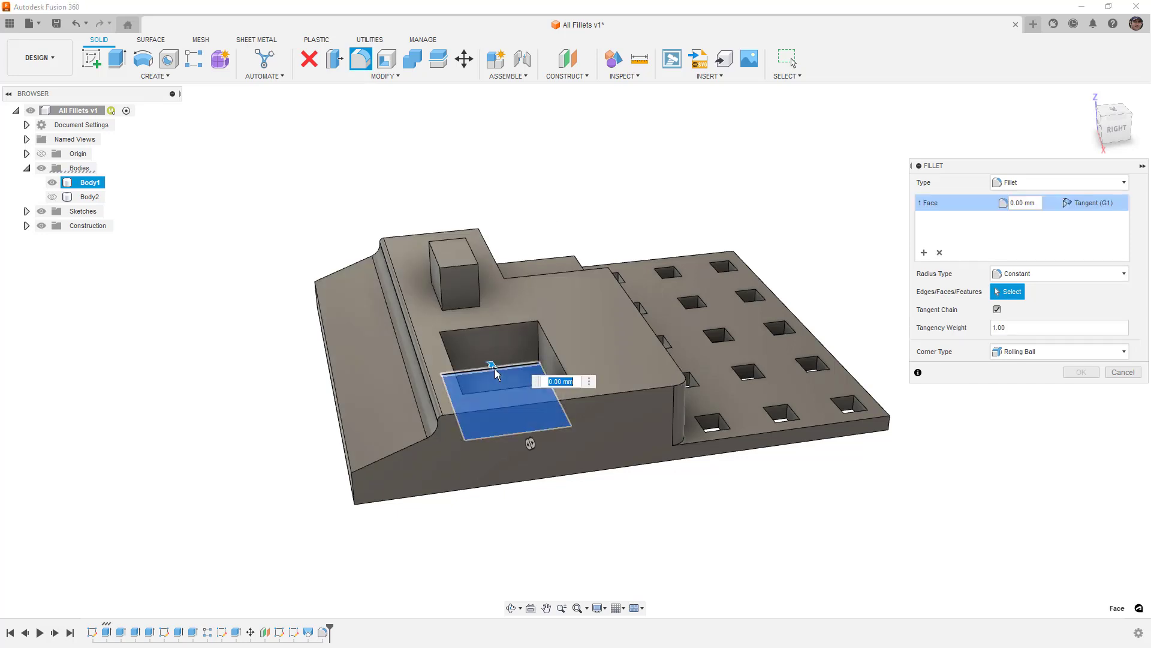
left_click_drag(493, 365, 510, 381)
scroll(510, 381, "up", 2)
scroll(509, 382, "up", 2)
middle_click_drag(510, 380, 510, 389, "shift")
scroll(509, 390, "up", 2)
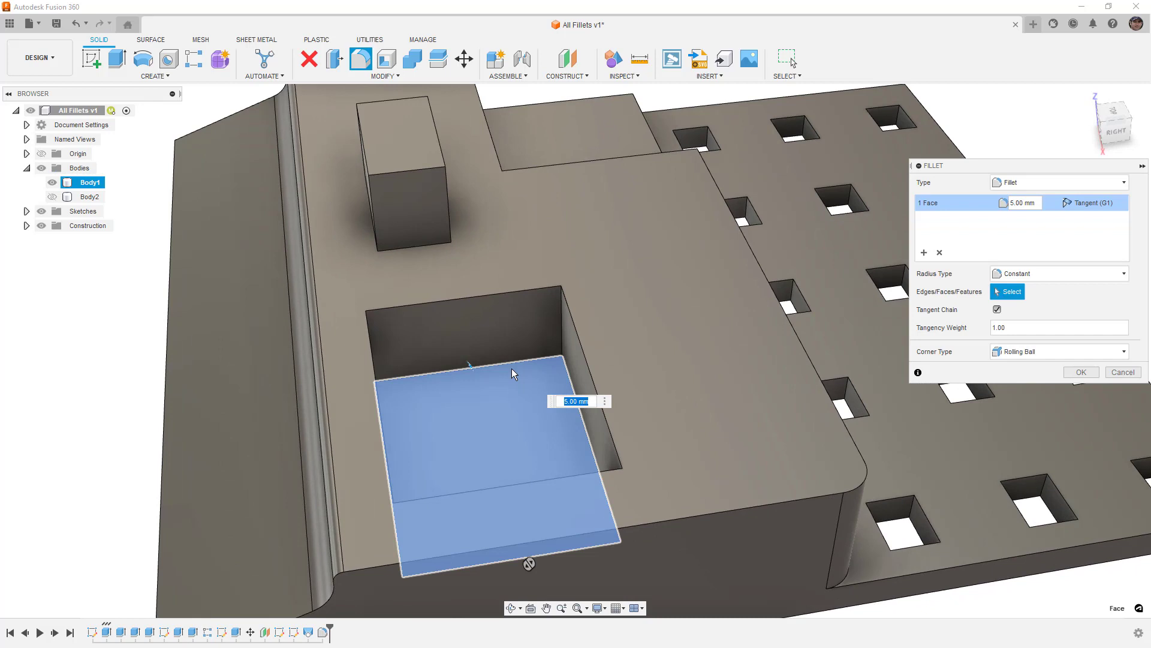
Step: Add the pocket's back, right and left walls, inspect them, then discard the selection
left_click(511, 346)
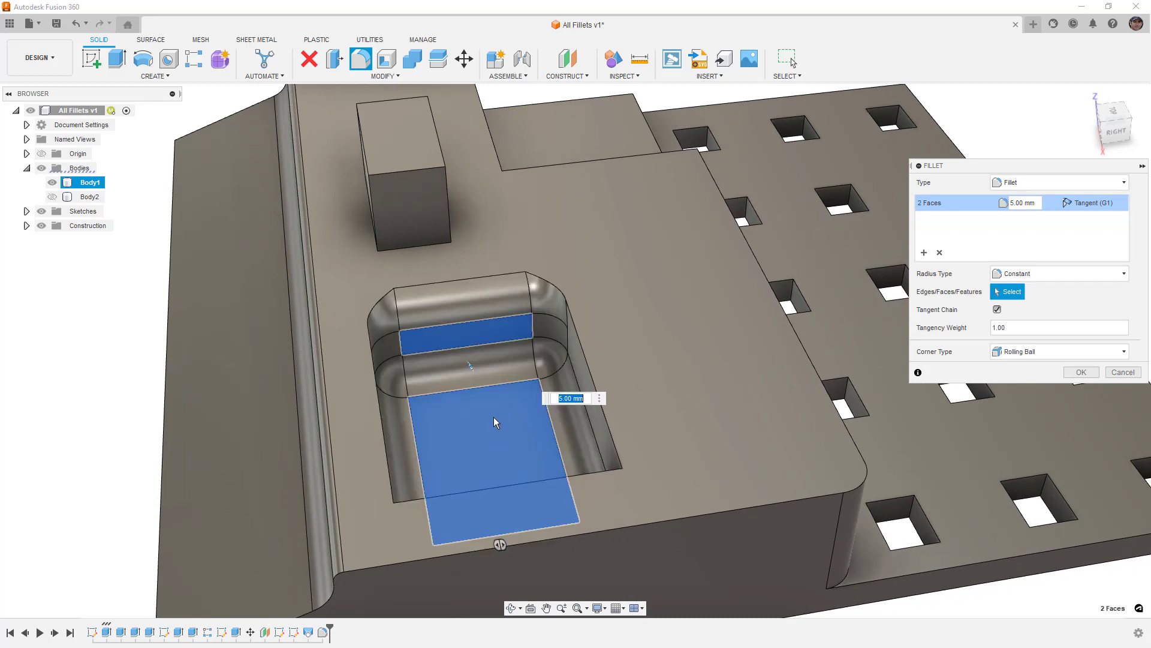
left_click(579, 372)
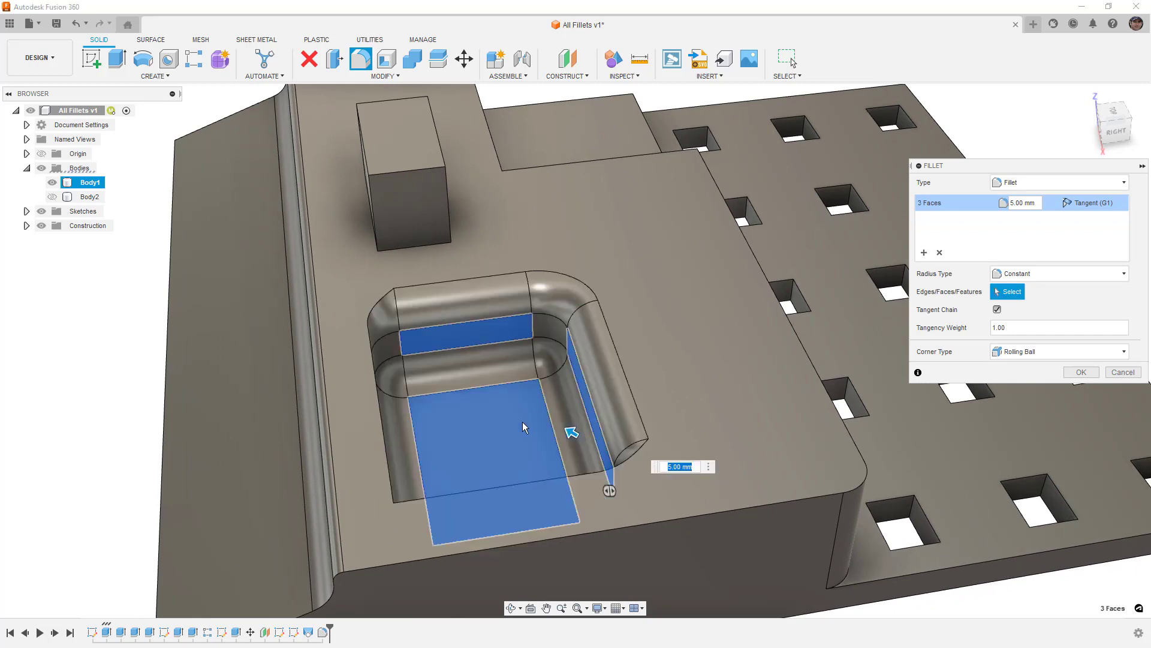
left_click(415, 407)
middle_click_drag(463, 422, 395, 360, "shift")
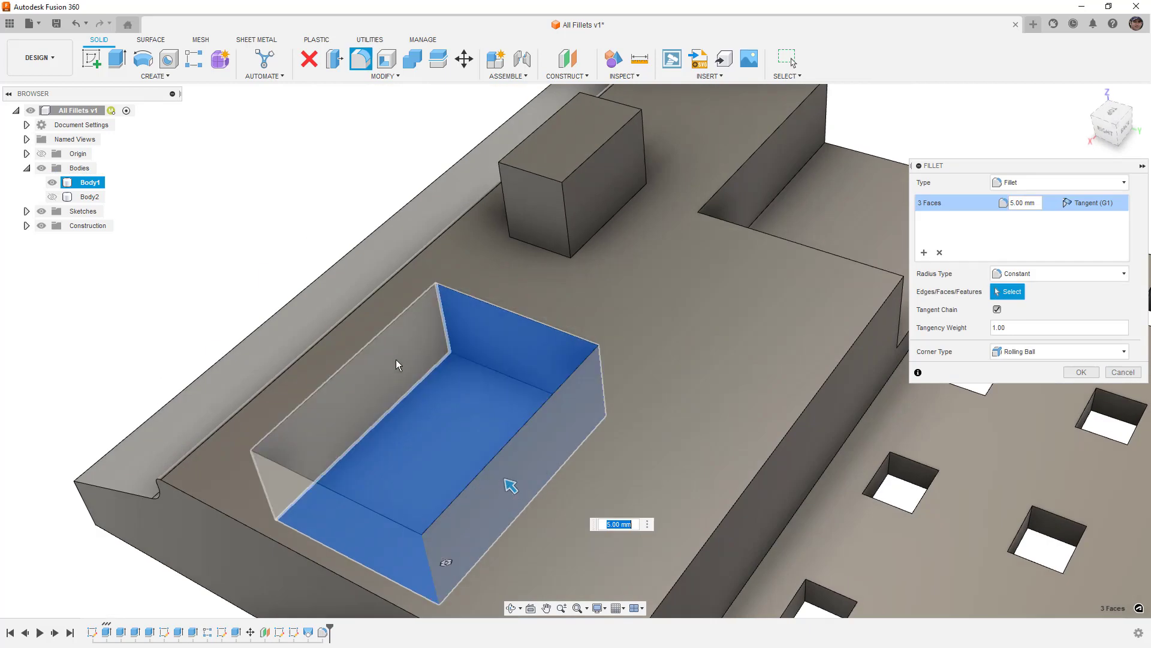
middle_click_drag(435, 403, 247, 418, "shift")
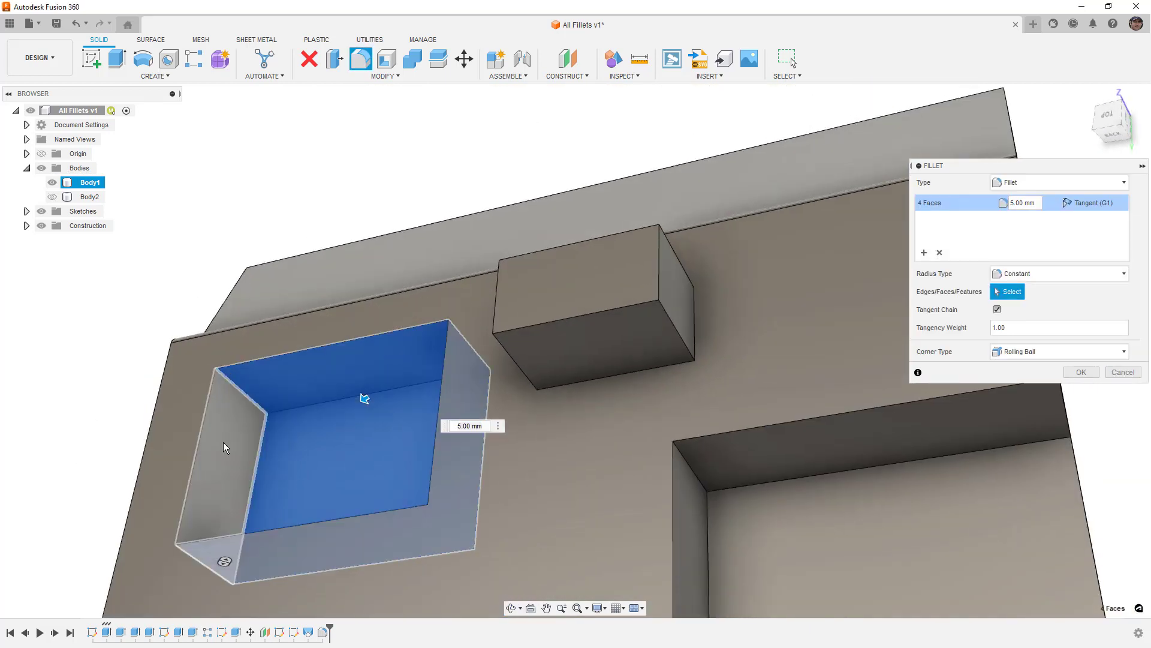
left_click(262, 471)
middle_click_drag(262, 469, 398, 313, "shift")
middle_click_drag(398, 414, 546, 401, "shift")
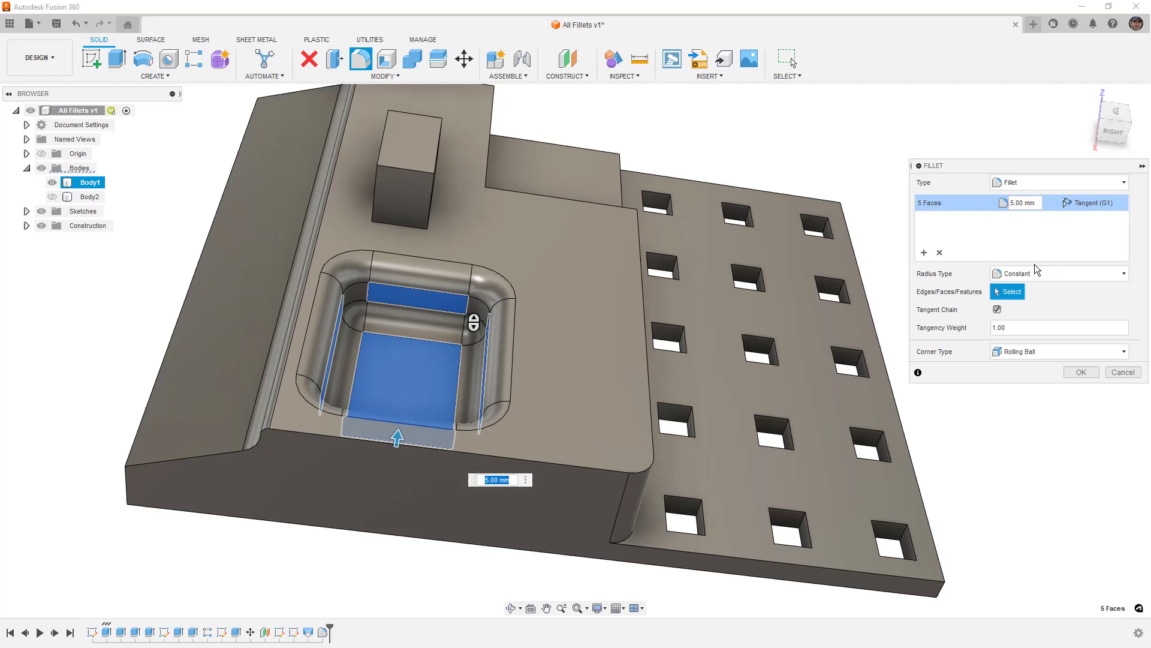
left_click(940, 252)
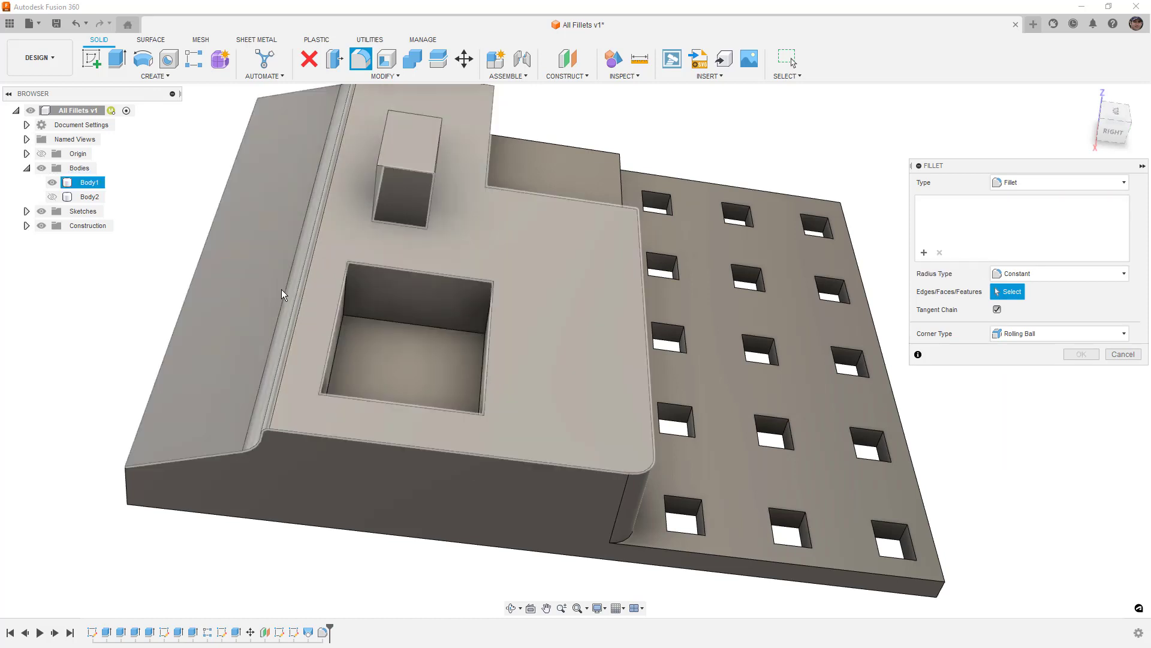
Step: Window-select the pocket floor's four edges, restrict picking to faces, and remove that edge set
left_click_drag(279, 275, 498, 449)
middle_click_drag(493, 433, 351, 296, "shift")
type("4")
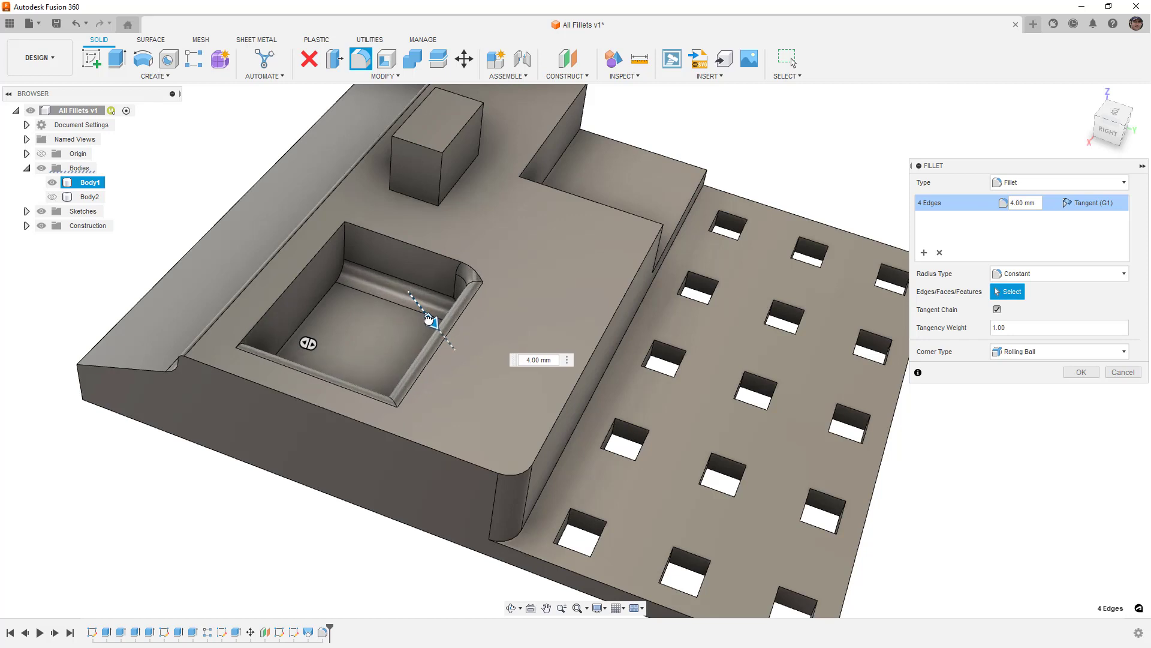
left_click(800, 79)
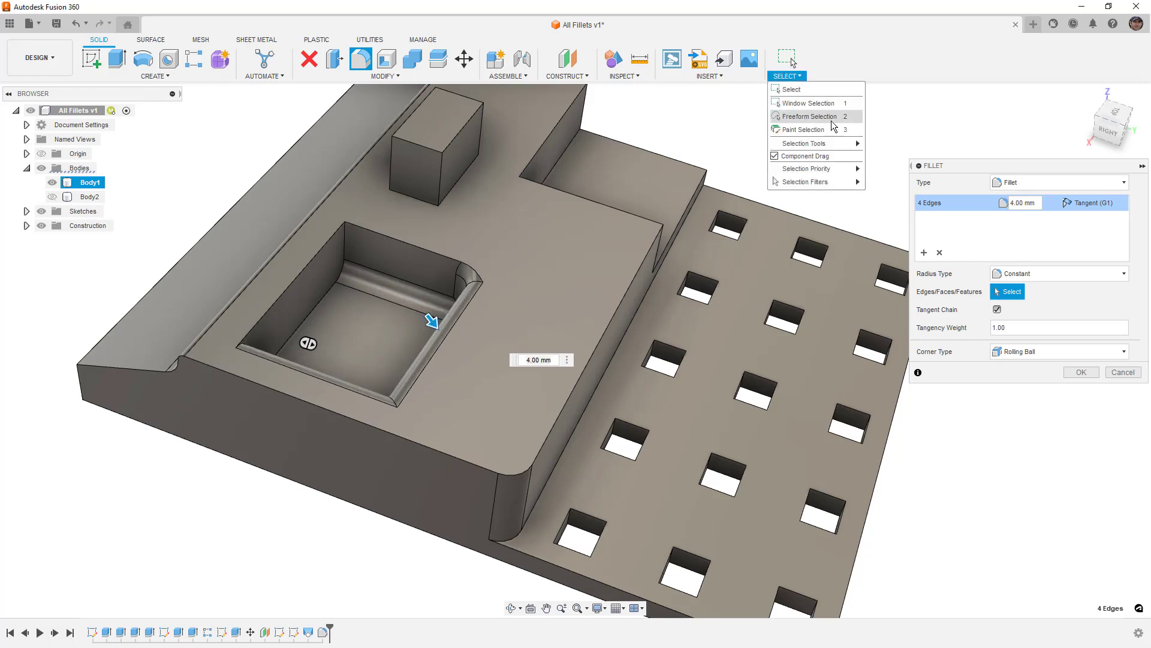
mouse_move(838, 143)
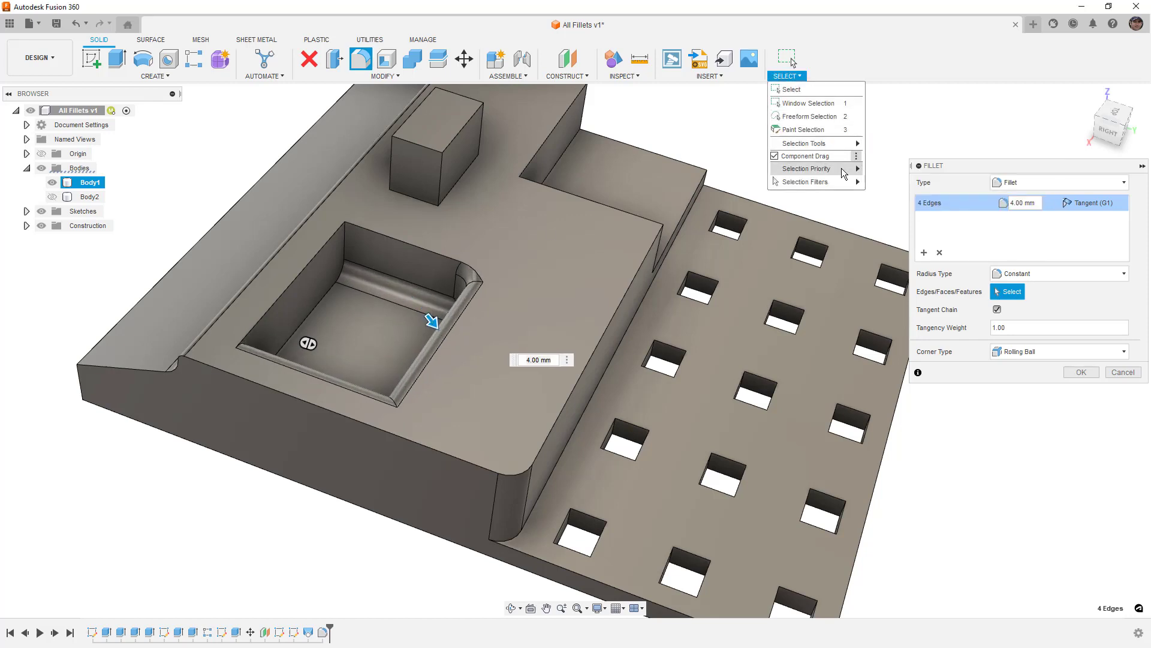
mouse_move(843, 170)
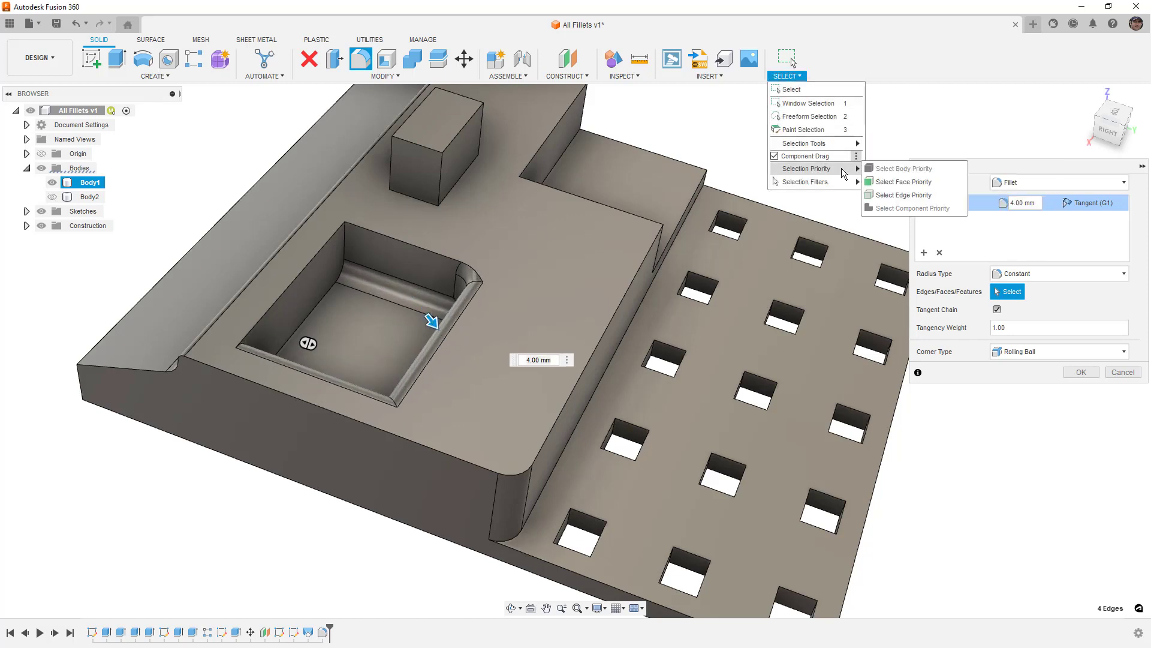
left_click(885, 182)
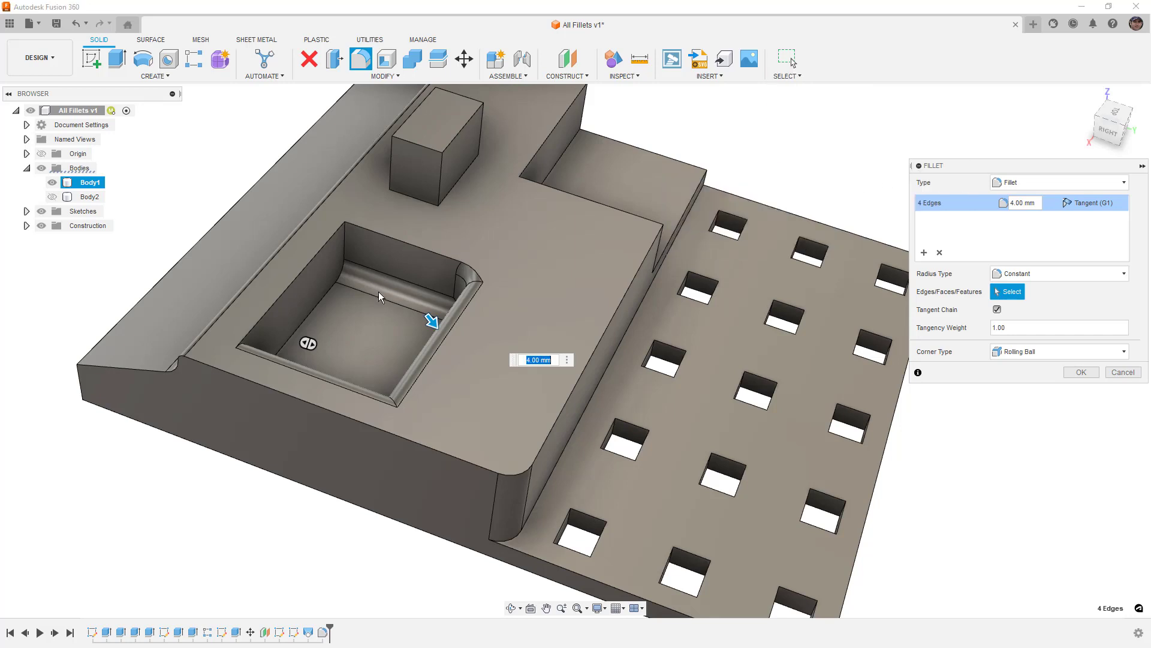
left_click(940, 253)
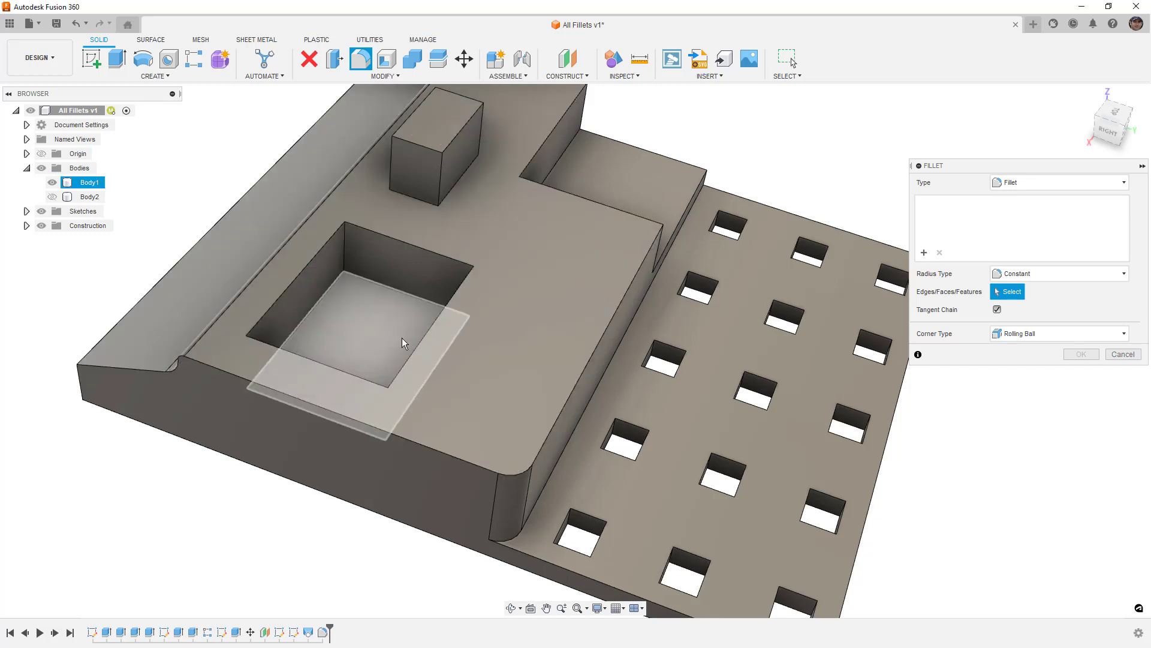
Step: Clear the picks and window-select all five faces of the pocket
left_click_drag(444, 363, 391, 330)
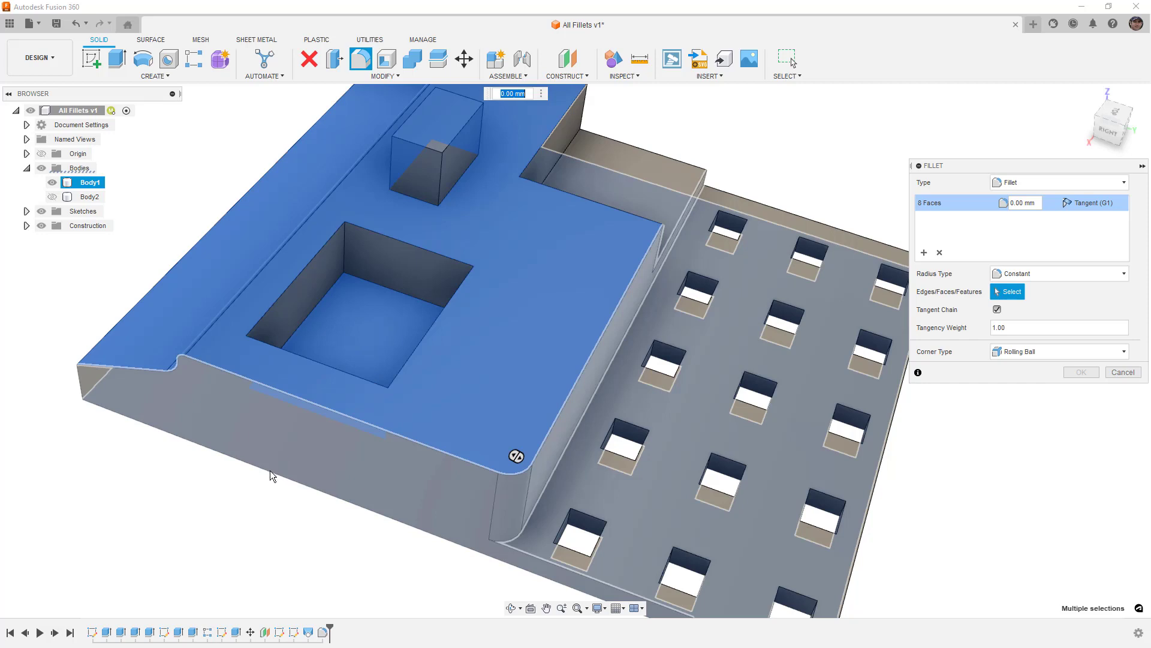
left_click(940, 253)
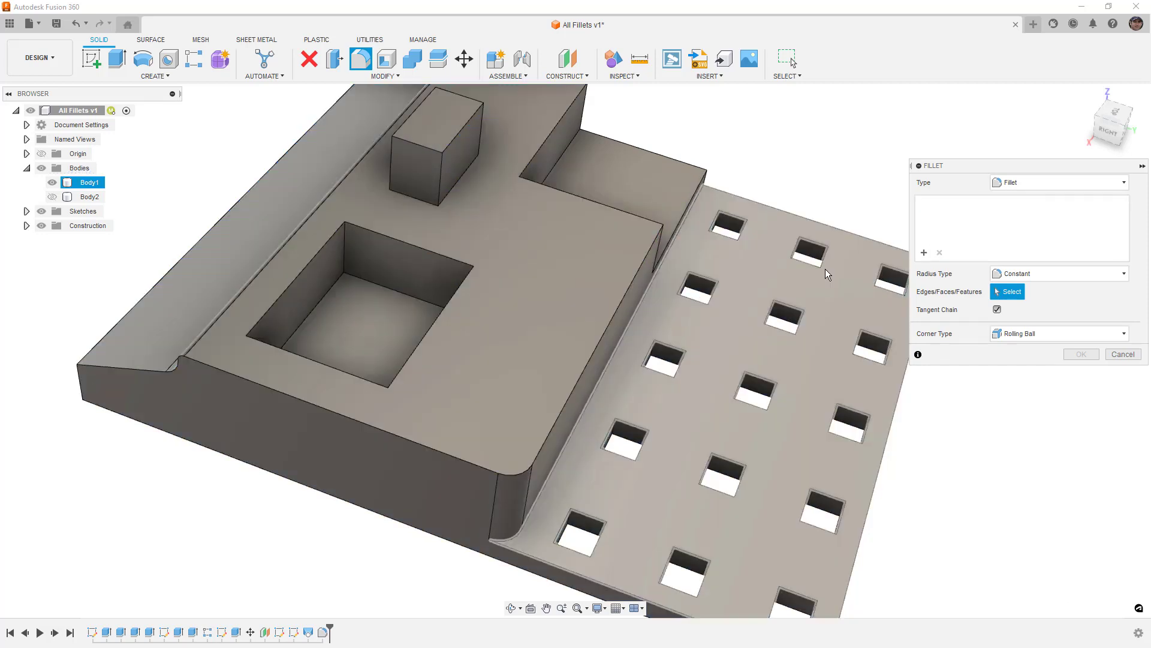
left_click_drag(224, 214, 497, 423)
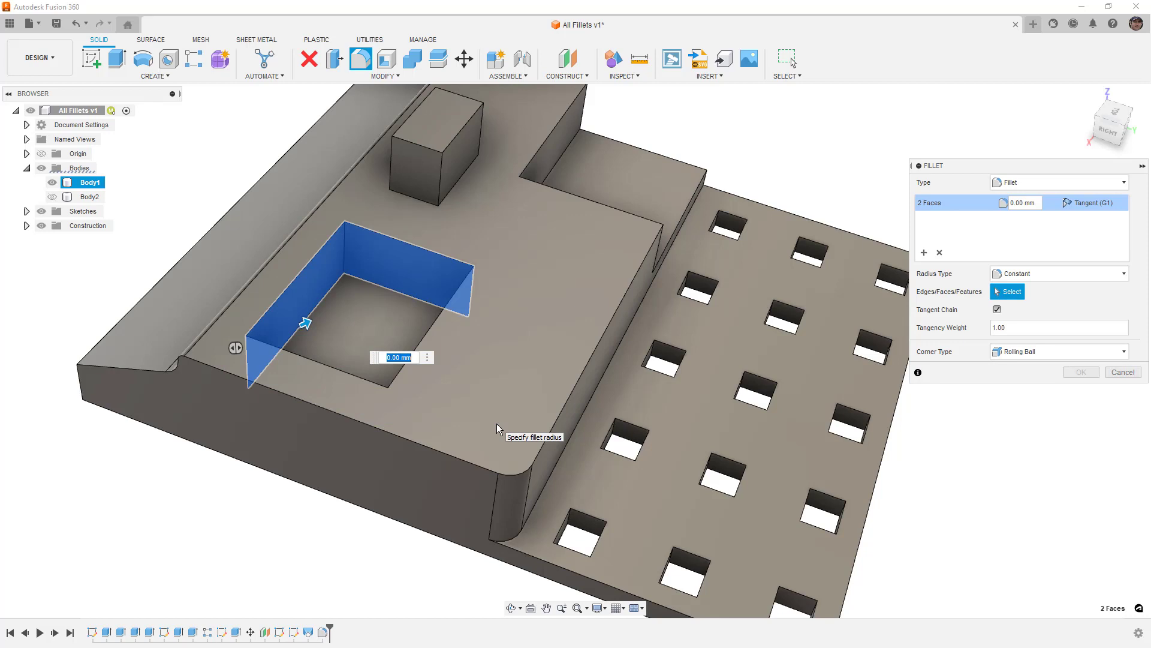
left_click_drag(211, 206, 521, 447)
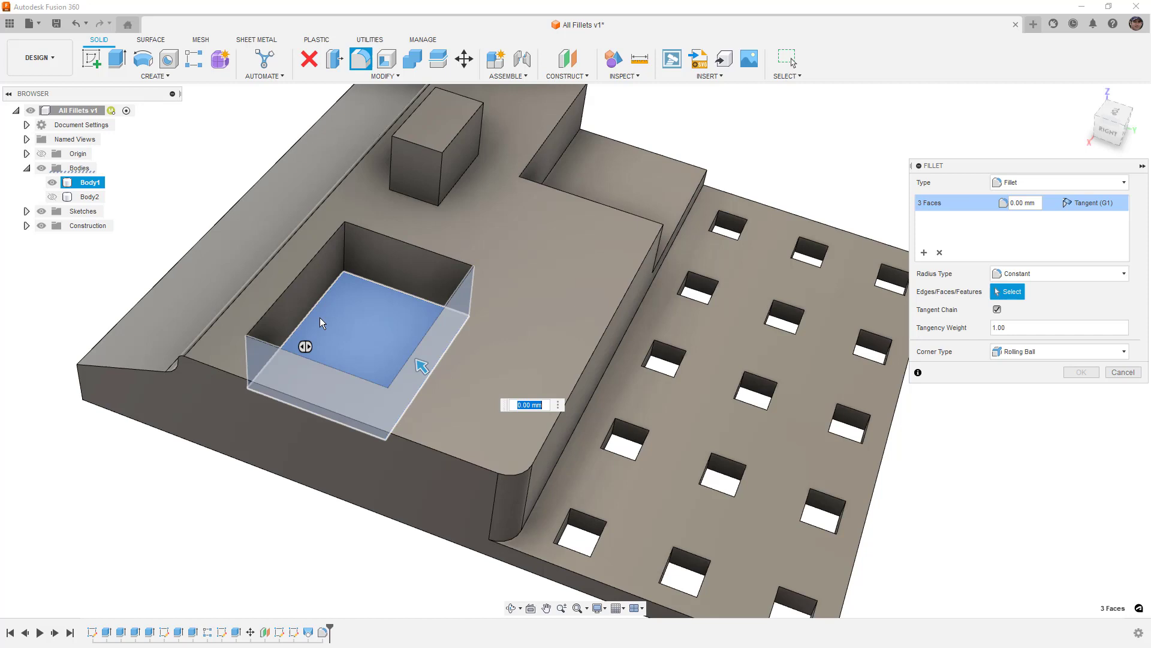
left_click_drag(234, 206, 509, 445)
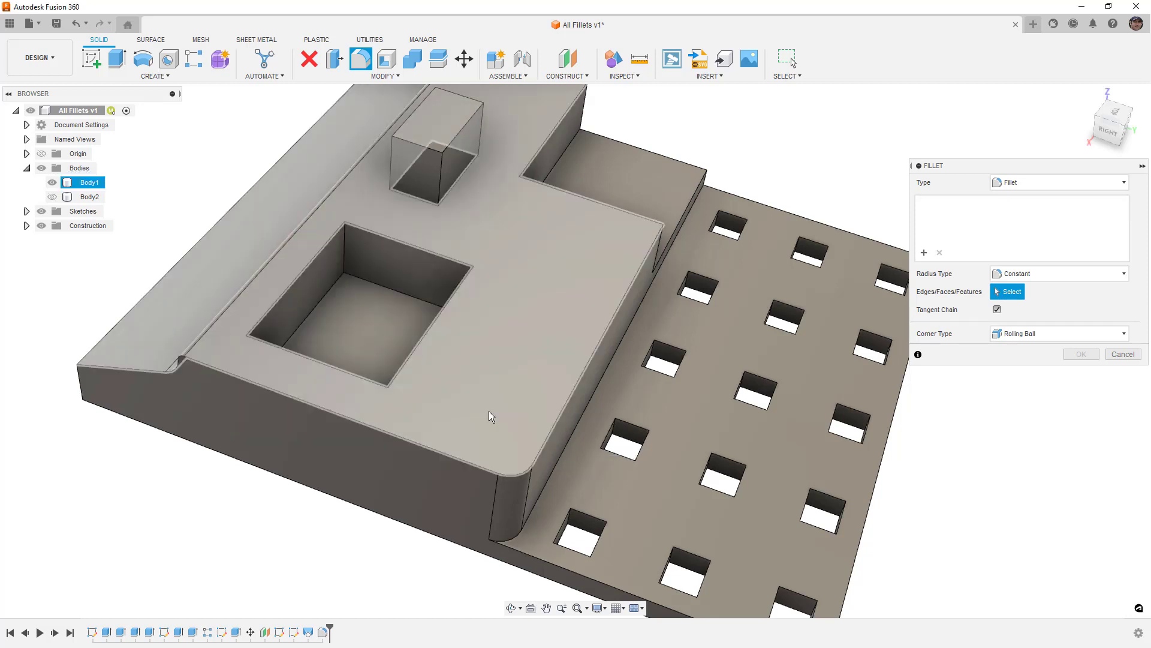
left_click_drag(243, 229, 527, 436)
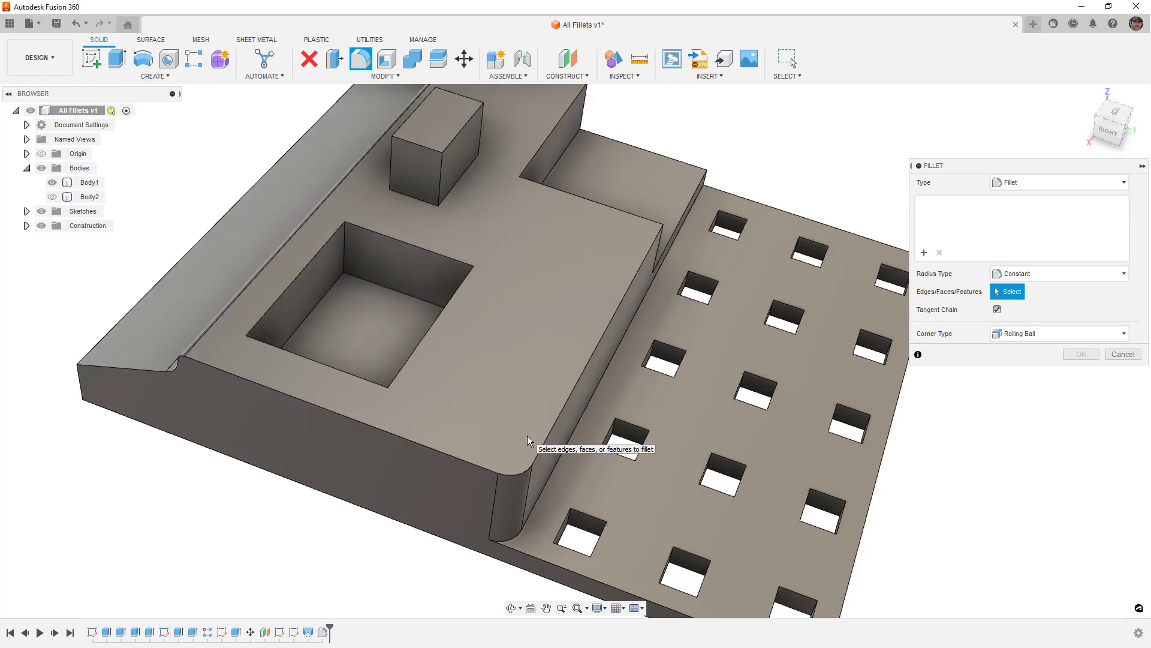
left_click_drag(245, 204, 518, 480)
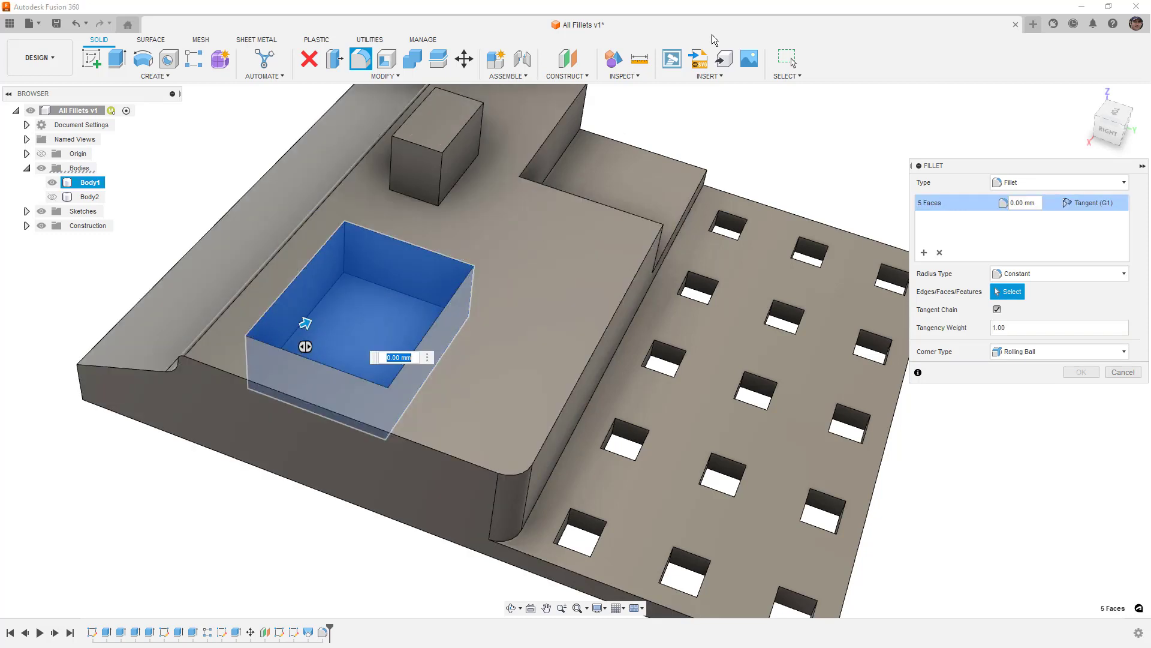
Step: Enable Body Edges in the selection filters and set the fillet radius to 1 mm
left_click(786, 76)
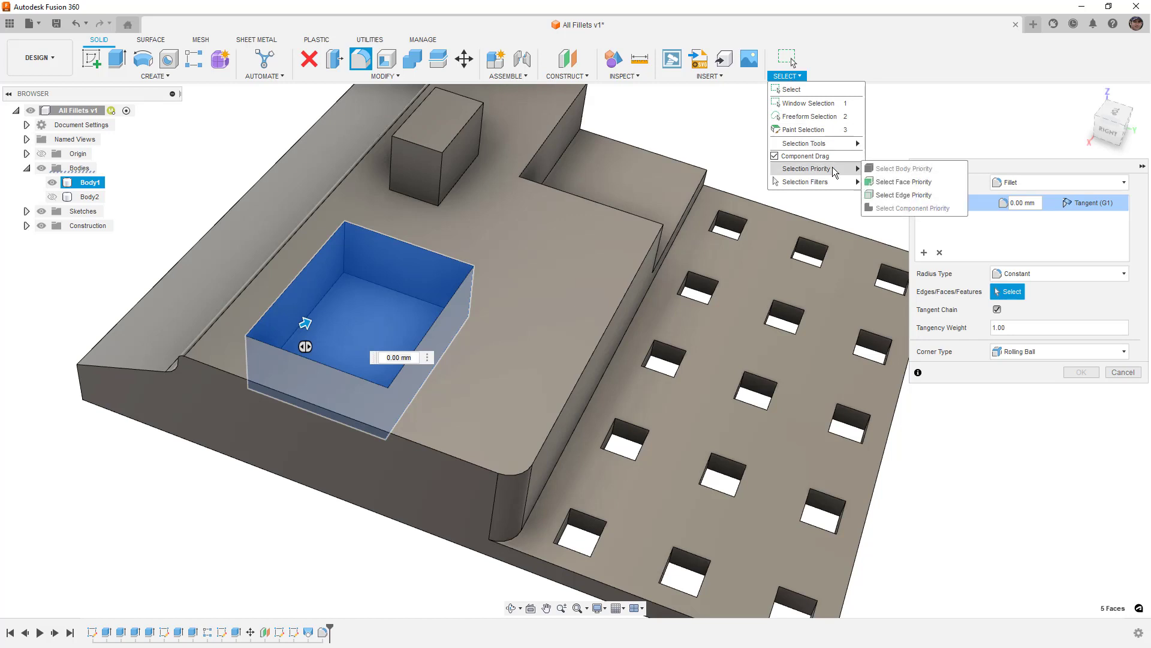
mouse_move(846, 185)
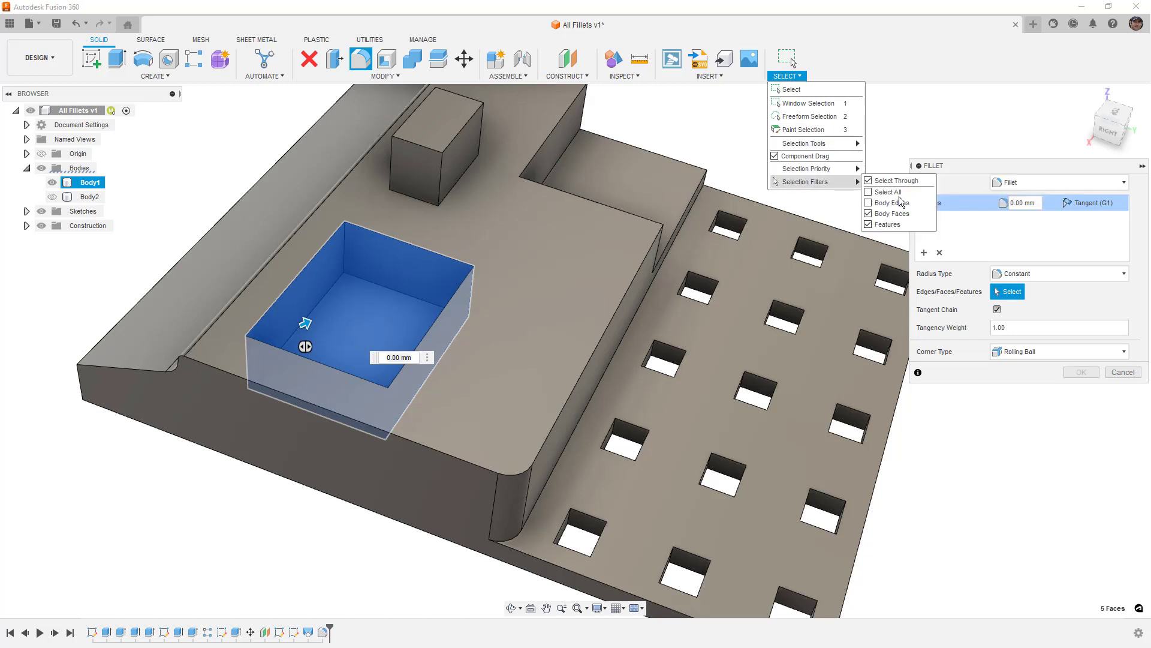
left_click(869, 202)
left_click(984, 161)
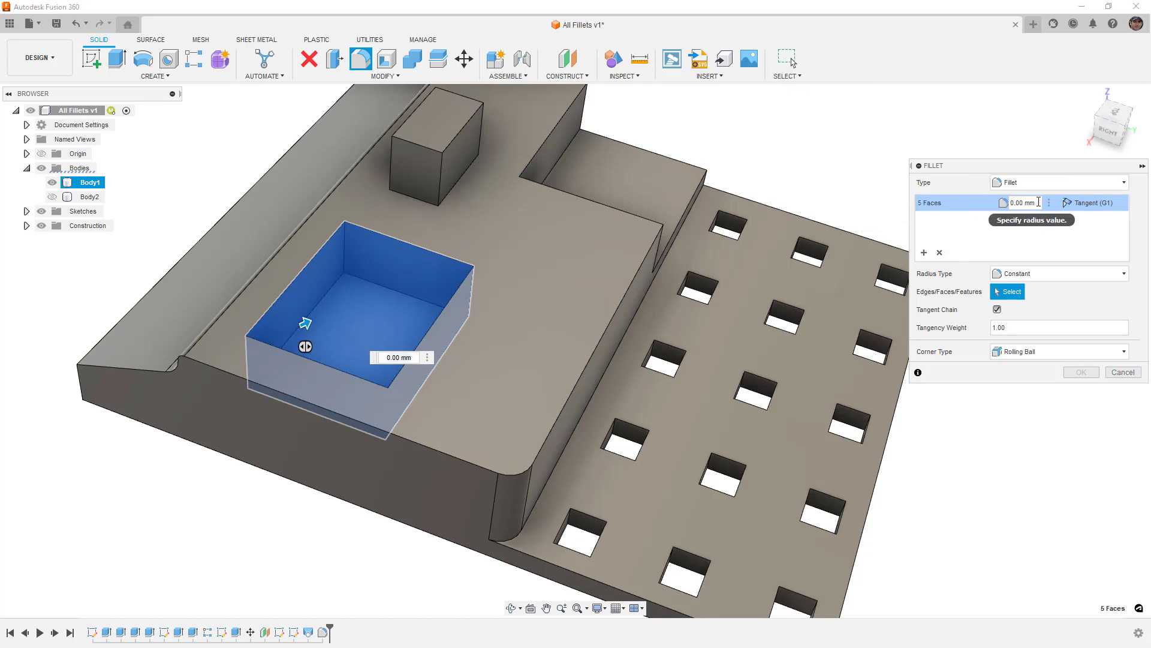
left_click(1015, 204)
type("1")
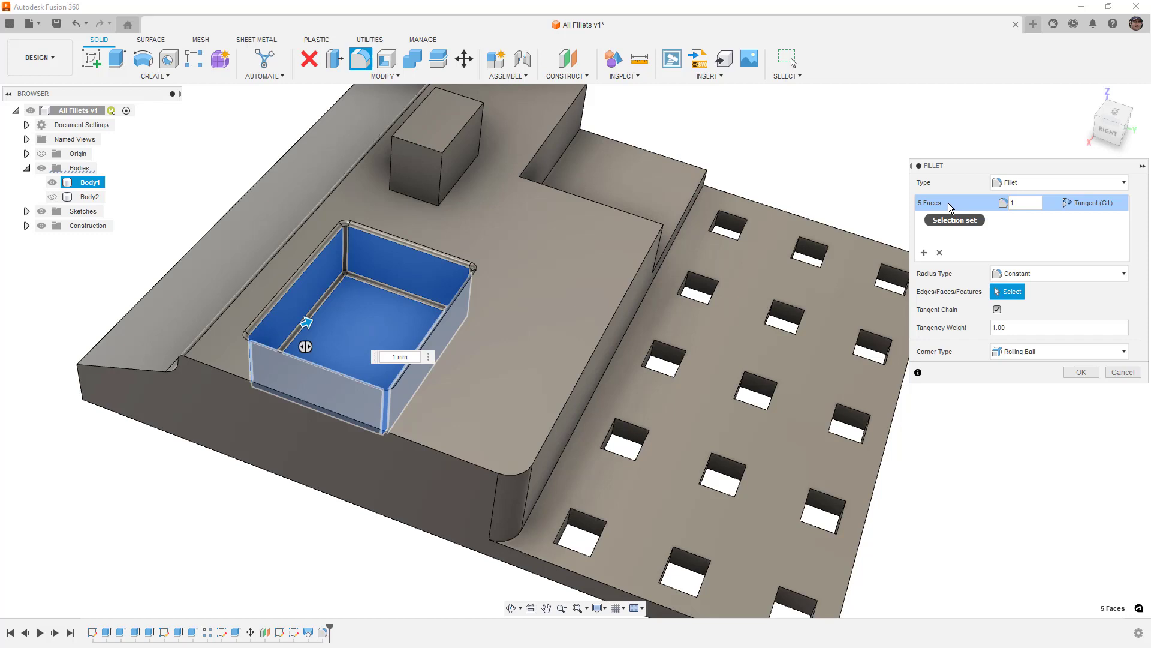
Step: Commit the 1 mm pocket fillet and start a 2 mm fillet on the box's vertical edge chain
left_click(1082, 373)
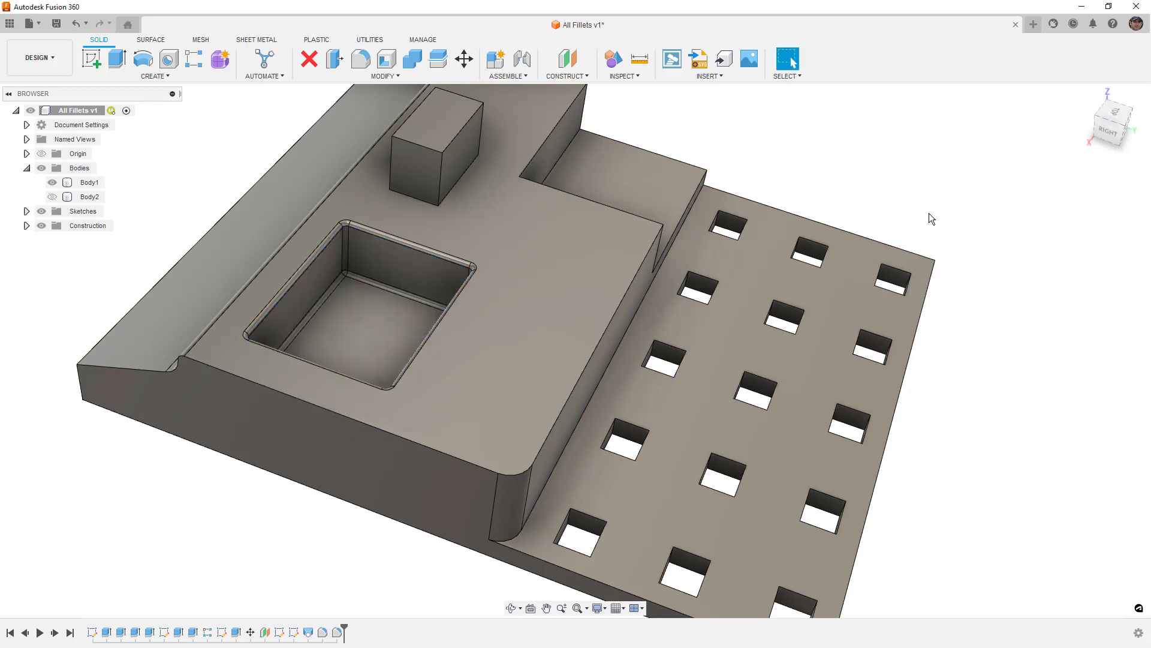
left_click(361, 58)
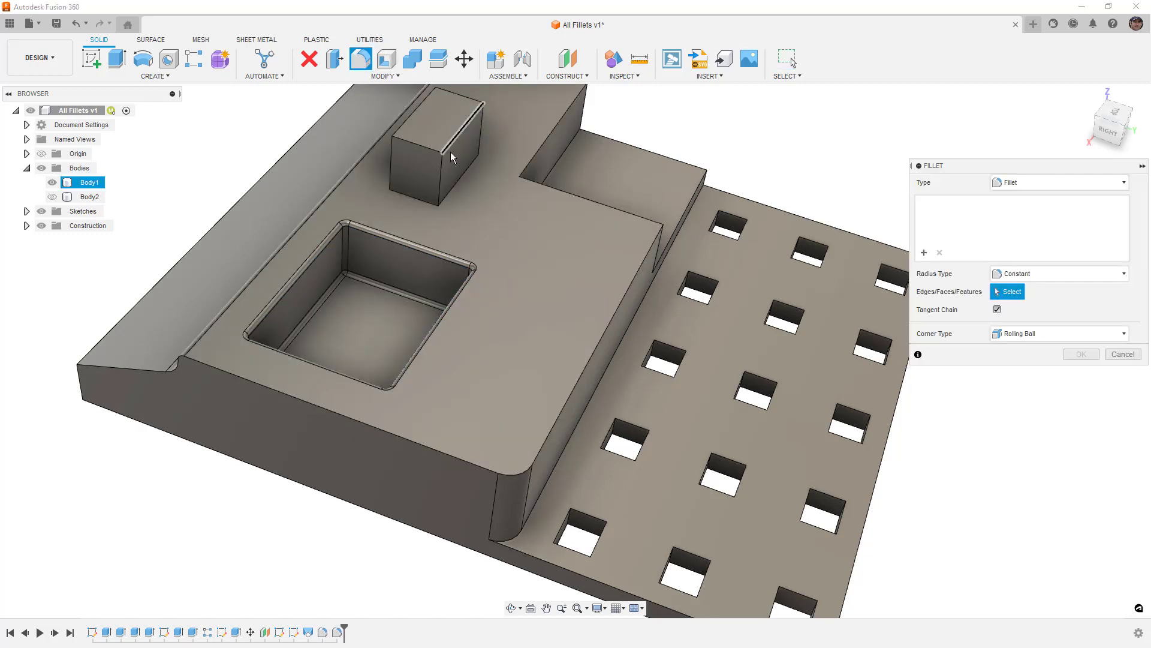
middle_click_drag(460, 194, 464, 225)
scroll(451, 250, "up", 2)
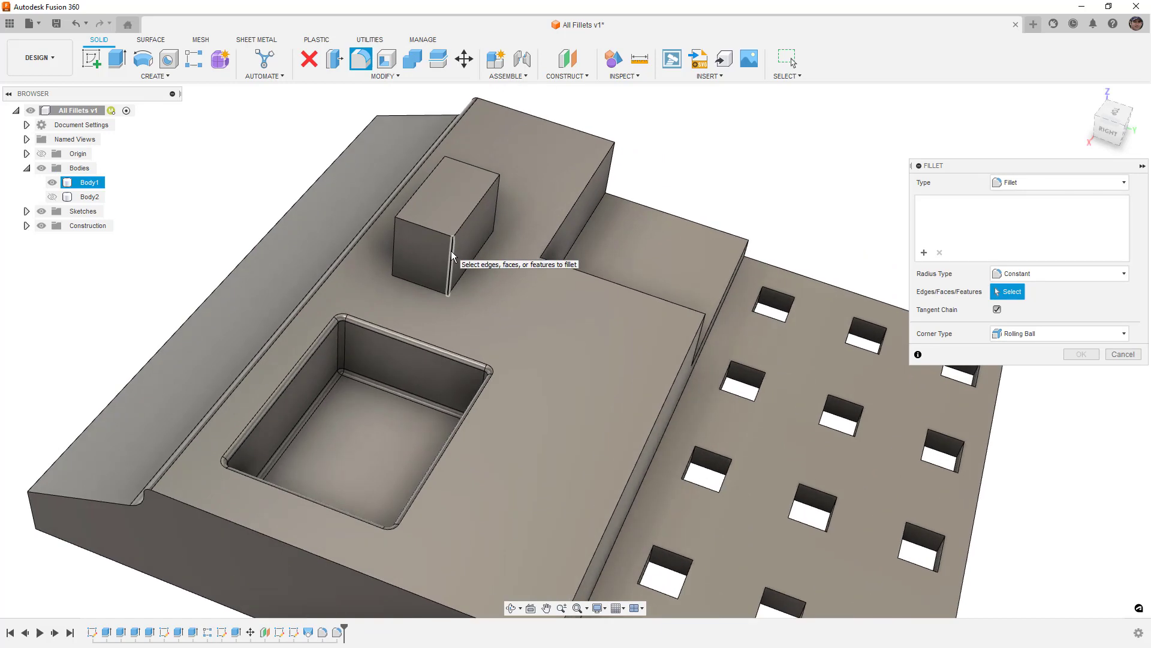
left_click(451, 250)
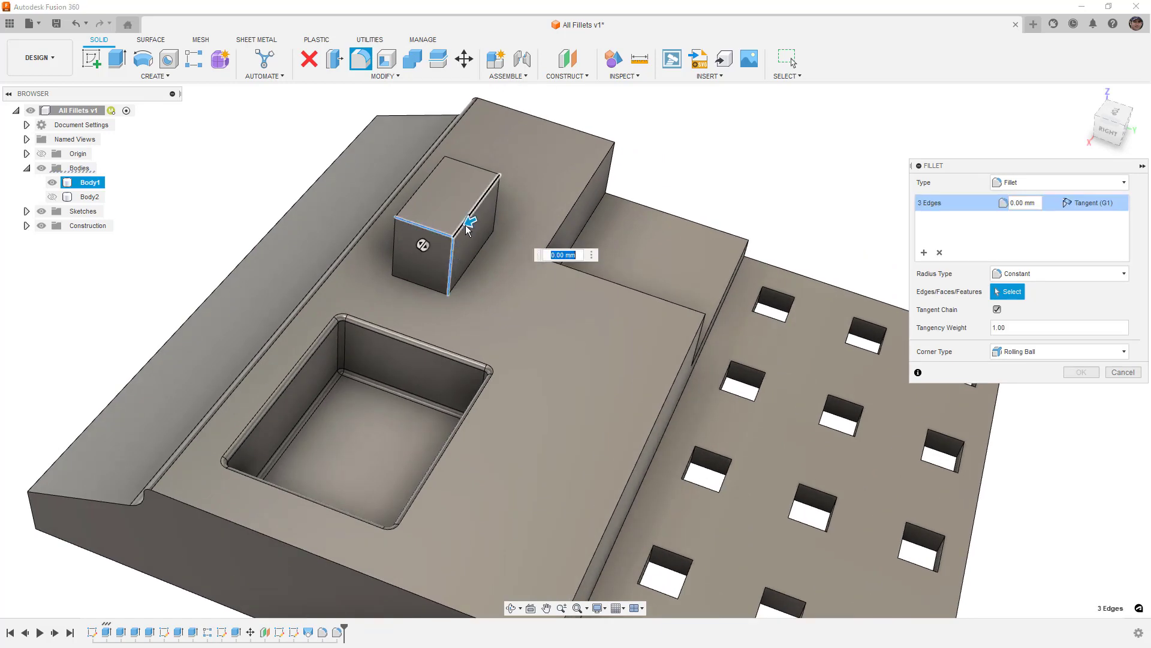
scroll(462, 239, "up", 1)
scroll(461, 239, "up", 1)
type("2")
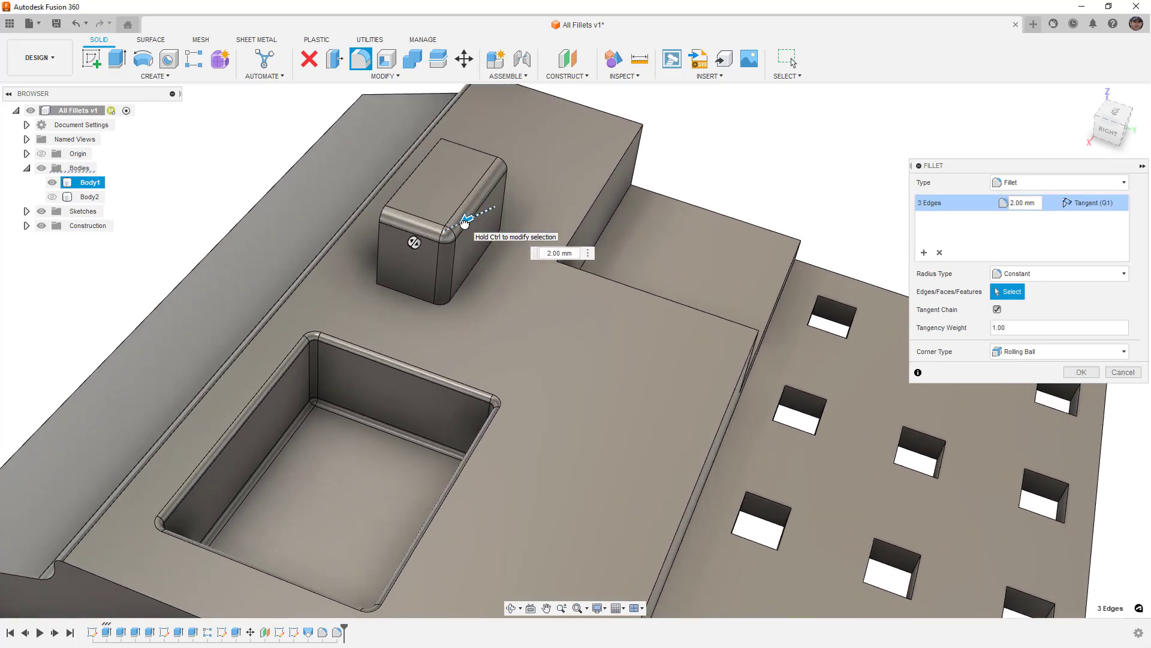
Step: Change the new fillet's Corner Type to Setback
scroll(451, 207, "up", 2)
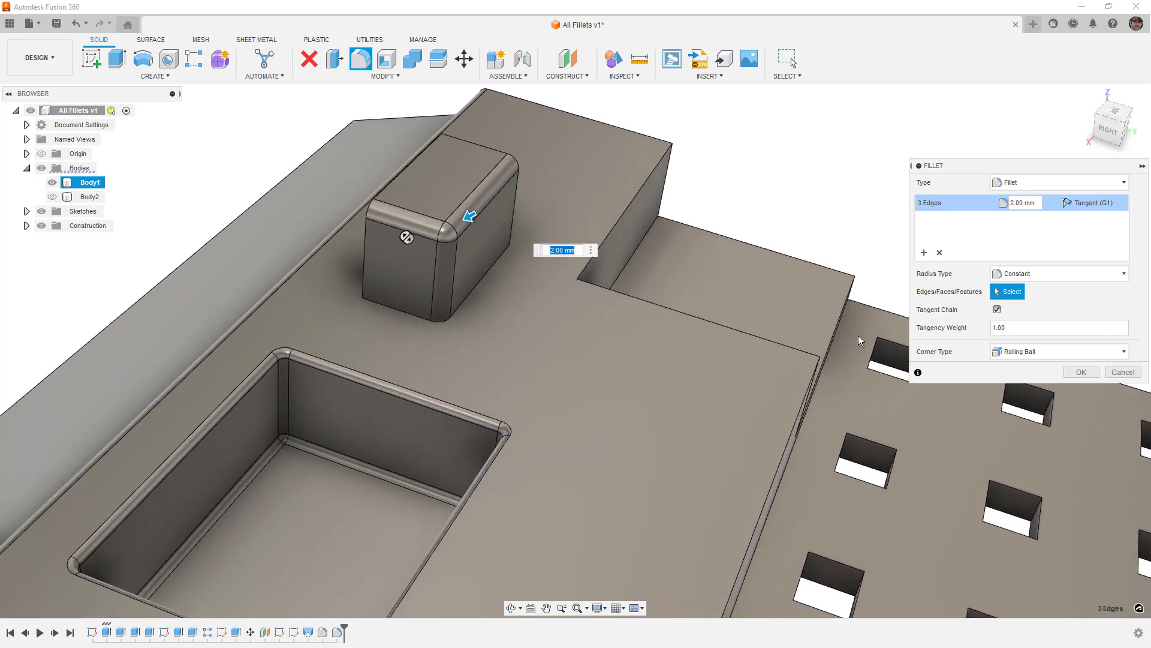
left_click(1060, 351)
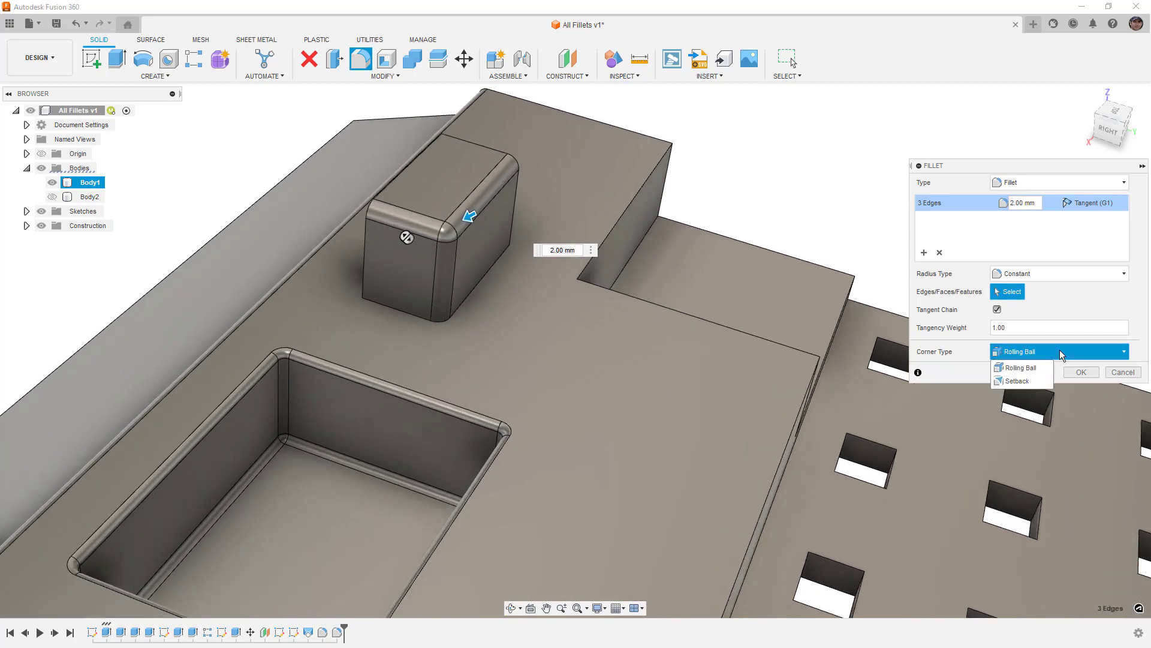
left_click(1017, 380)
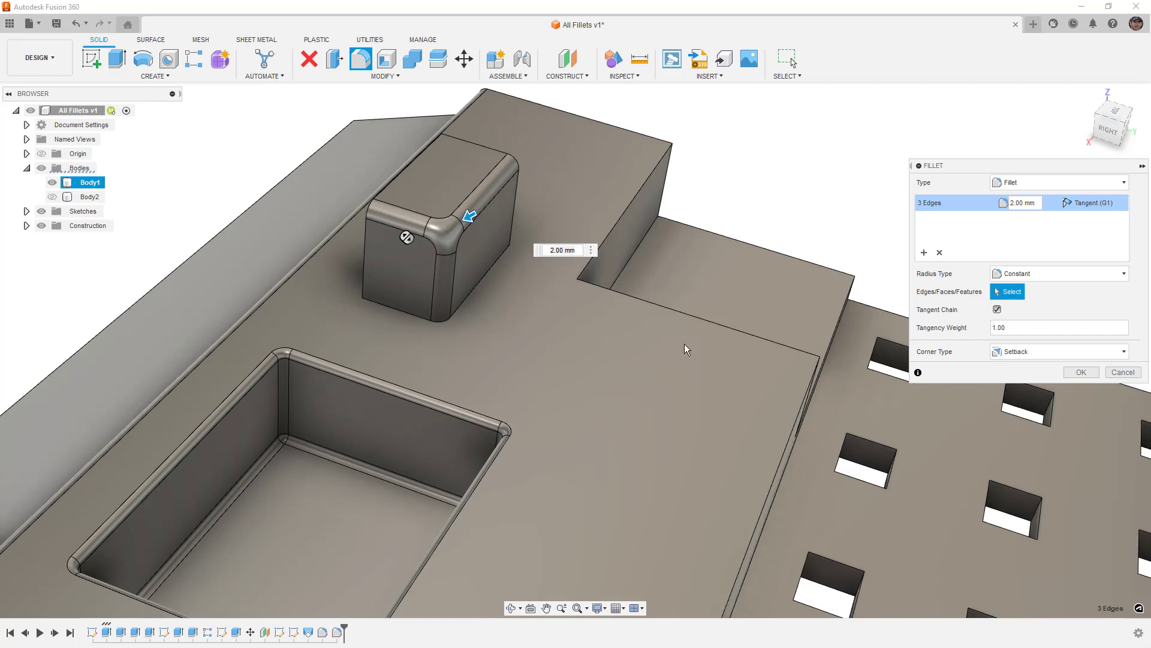
middle_click_drag(665, 344, 633, 351, "shift")
Step: Add the step's vertical corner and two bottom edges, switching corners back to Rolling Ball
left_click(610, 349)
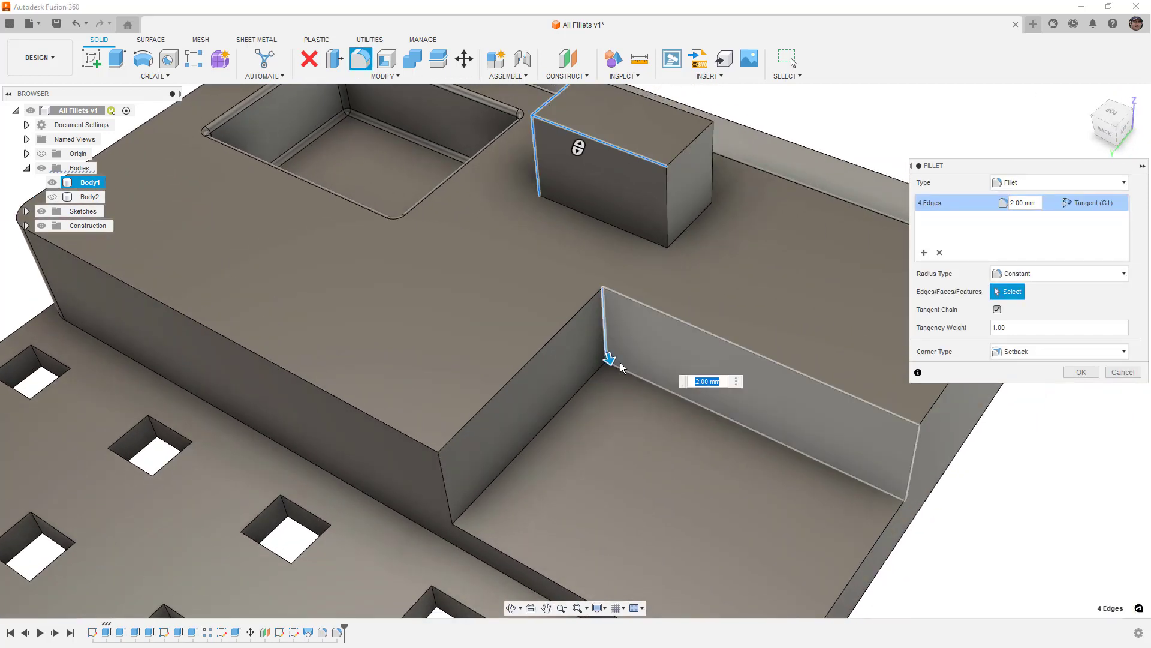
left_click(621, 366)
left_click(596, 372)
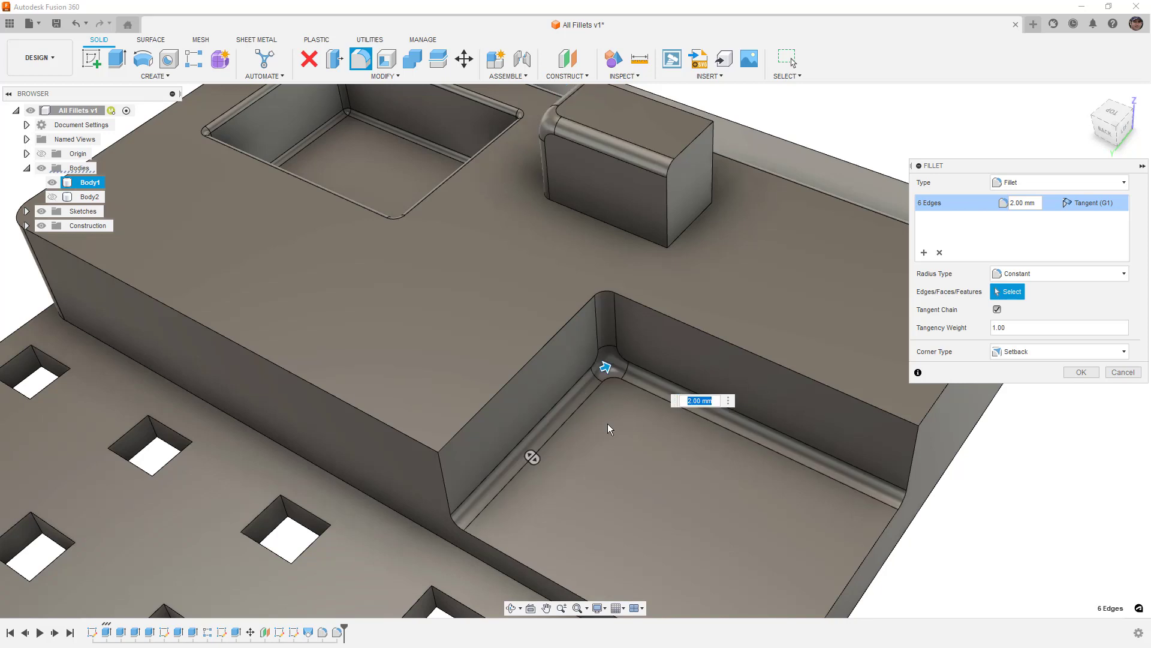
left_click(1078, 355)
left_click(1038, 370)
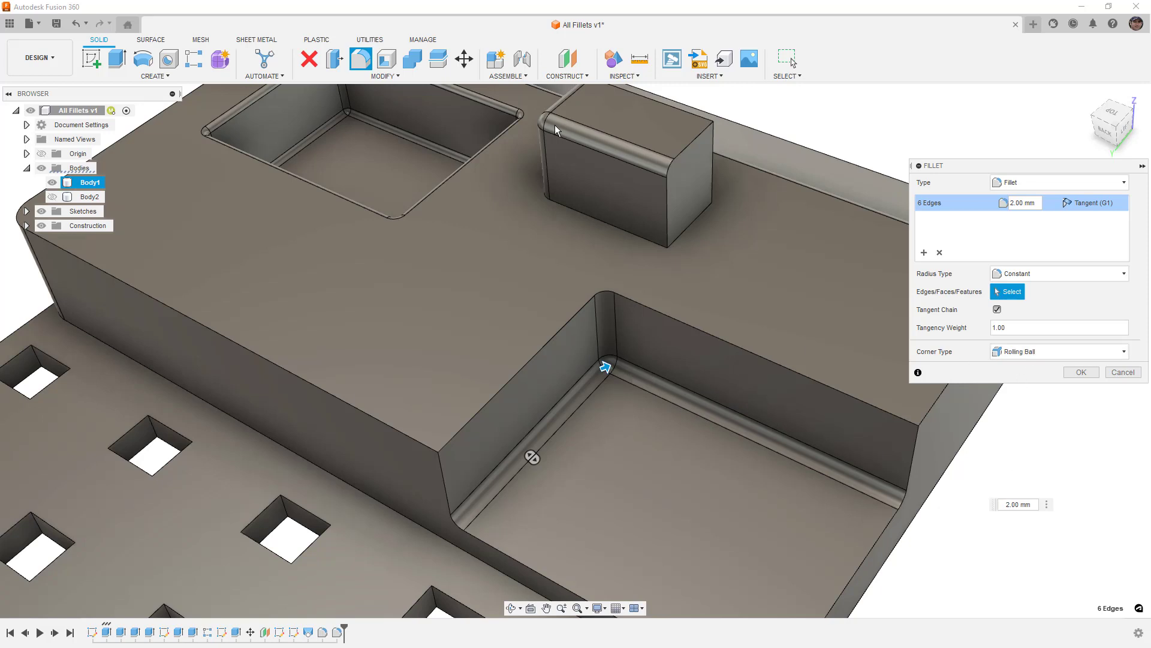
Step: Remove the box's edges from the selection and commit the 2 mm step-corner fillet
middle_click_drag(555, 125, 646, 257)
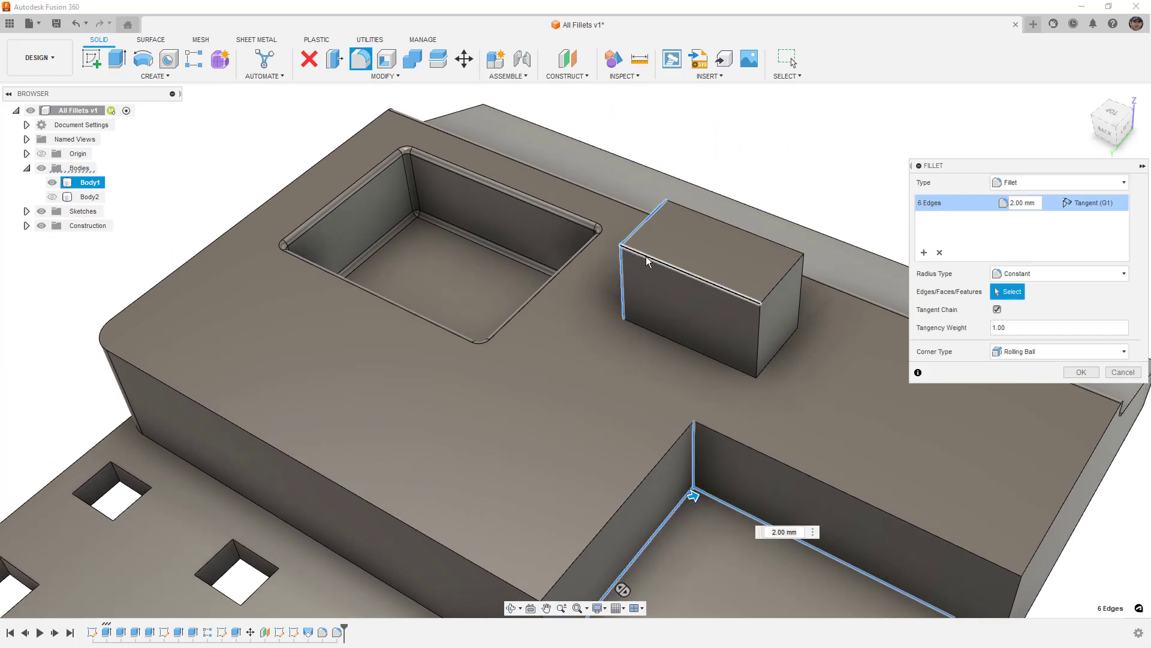
left_click(633, 234)
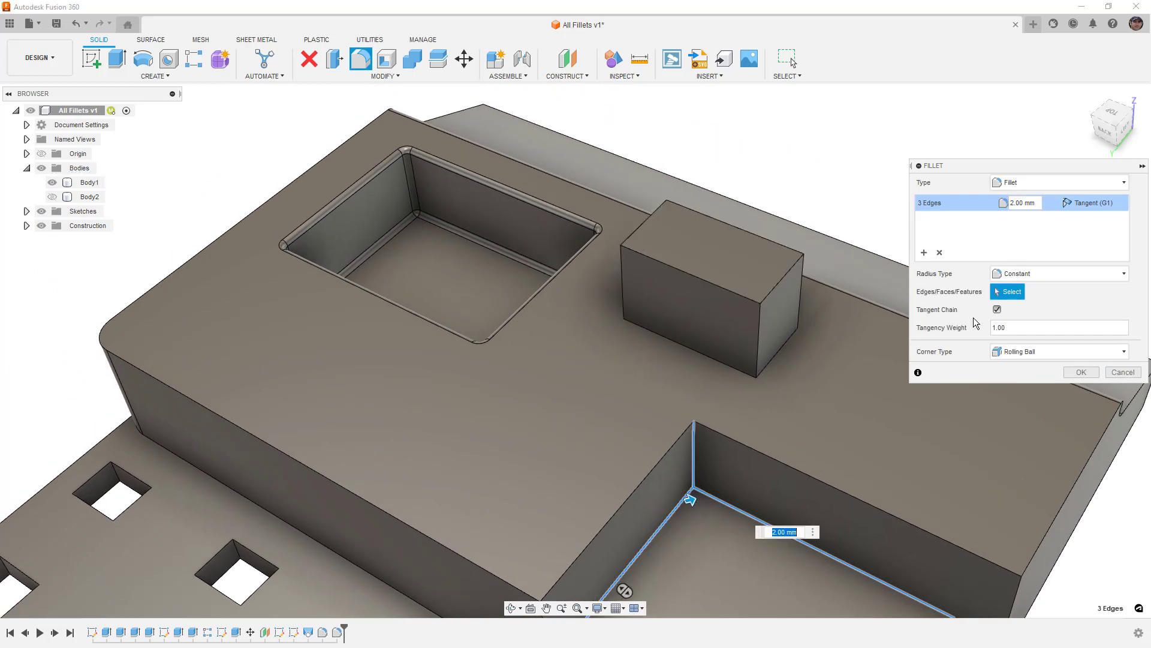
left_click(1068, 353)
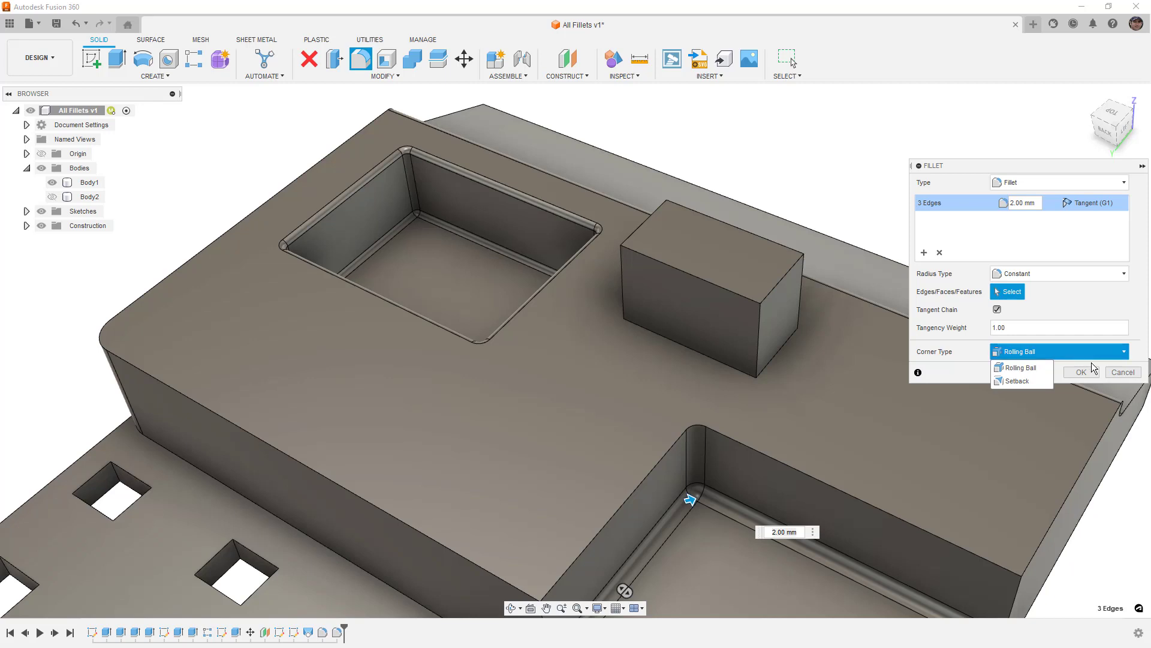
left_click(1081, 372)
middle_click_drag(588, 174, 551, 139, "shift")
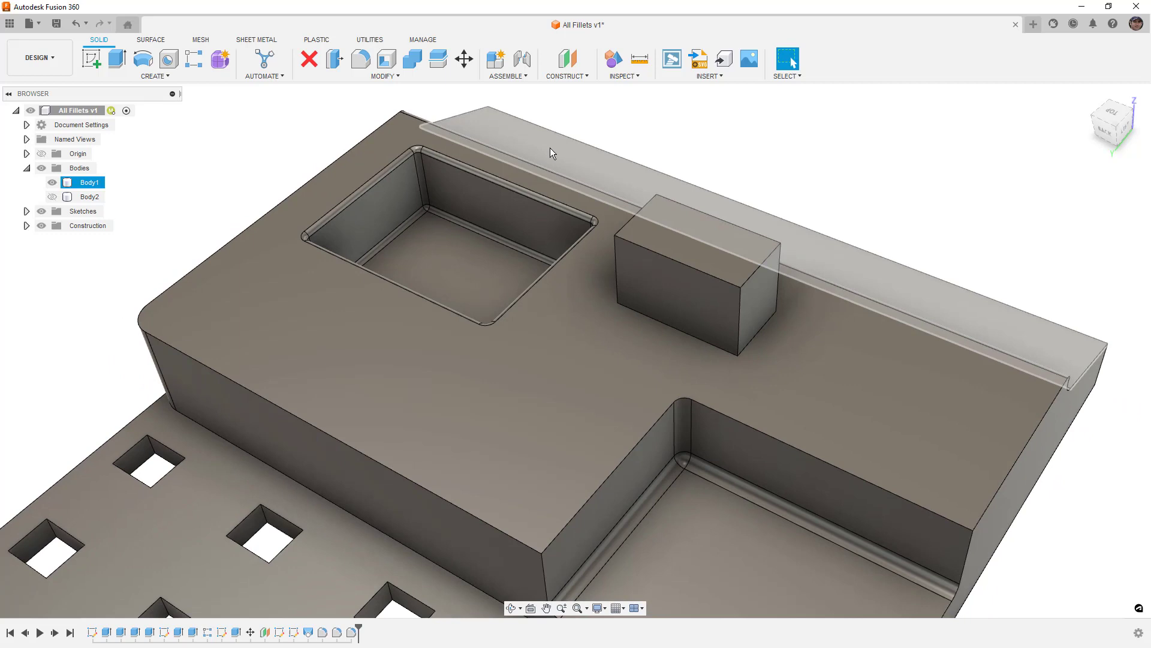
left_click(360, 60)
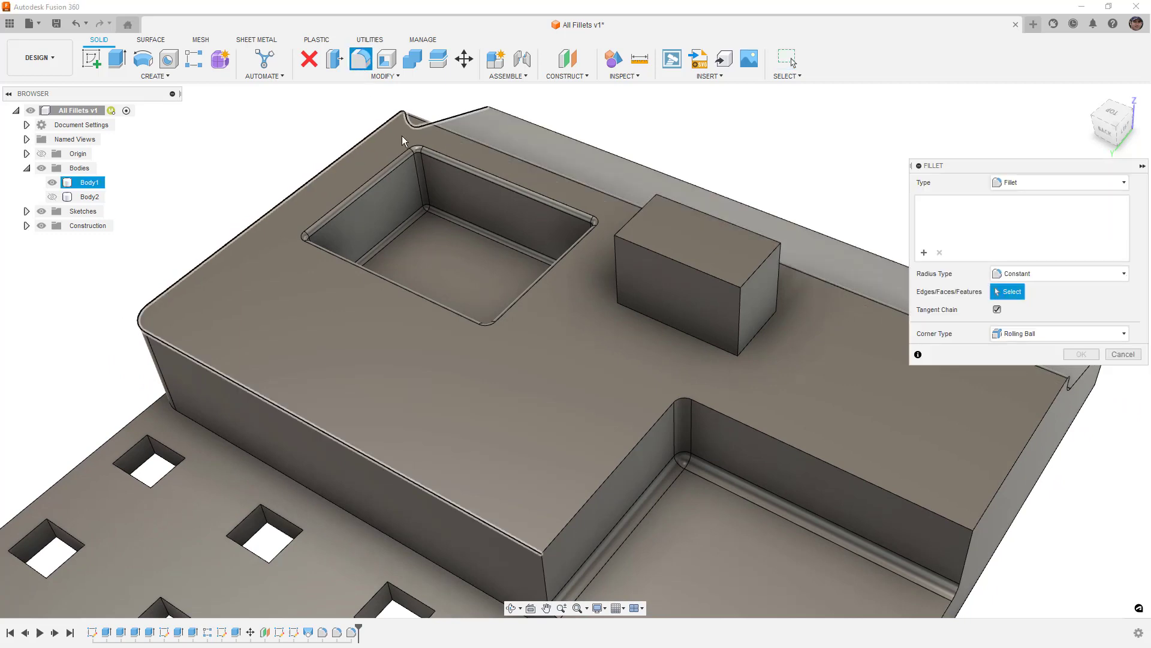
scroll(732, 163, "down", 2)
left_click(1041, 184)
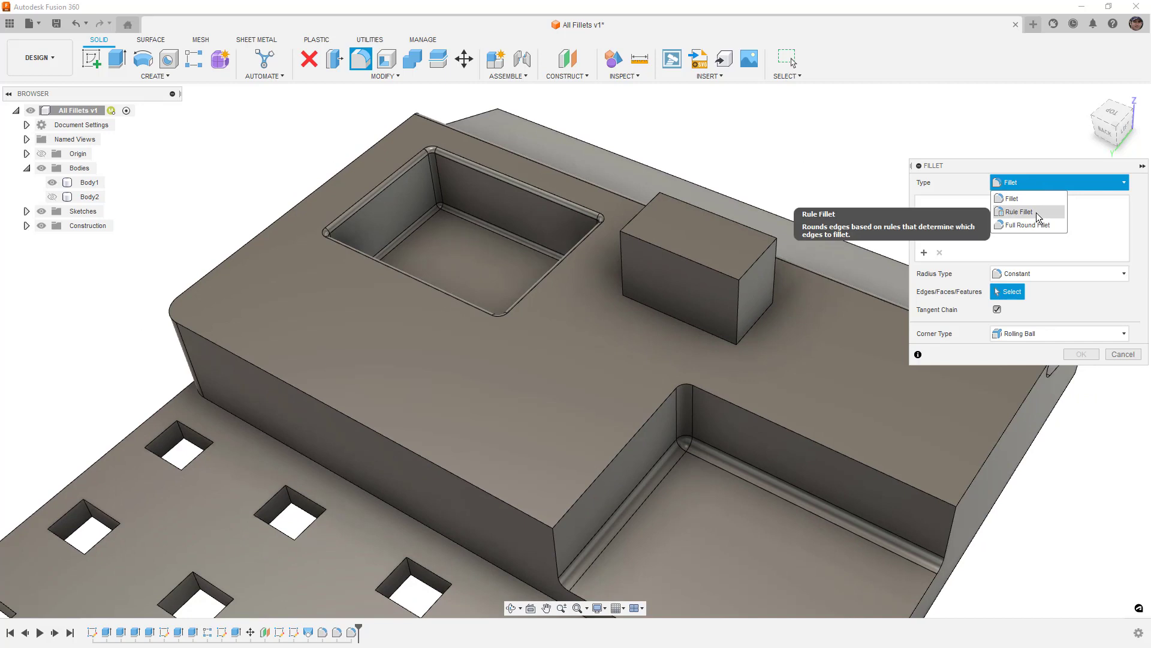
left_click(1039, 211)
left_click(526, 131)
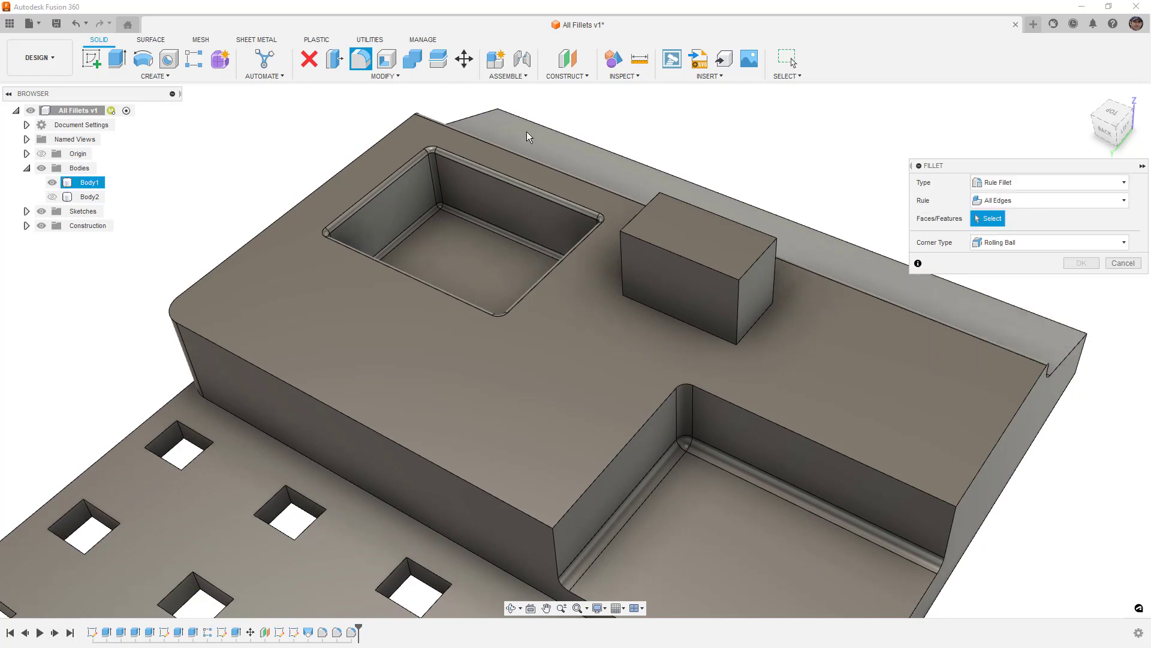
scroll(530, 138, "down", 3)
scroll(543, 151, "down", 3)
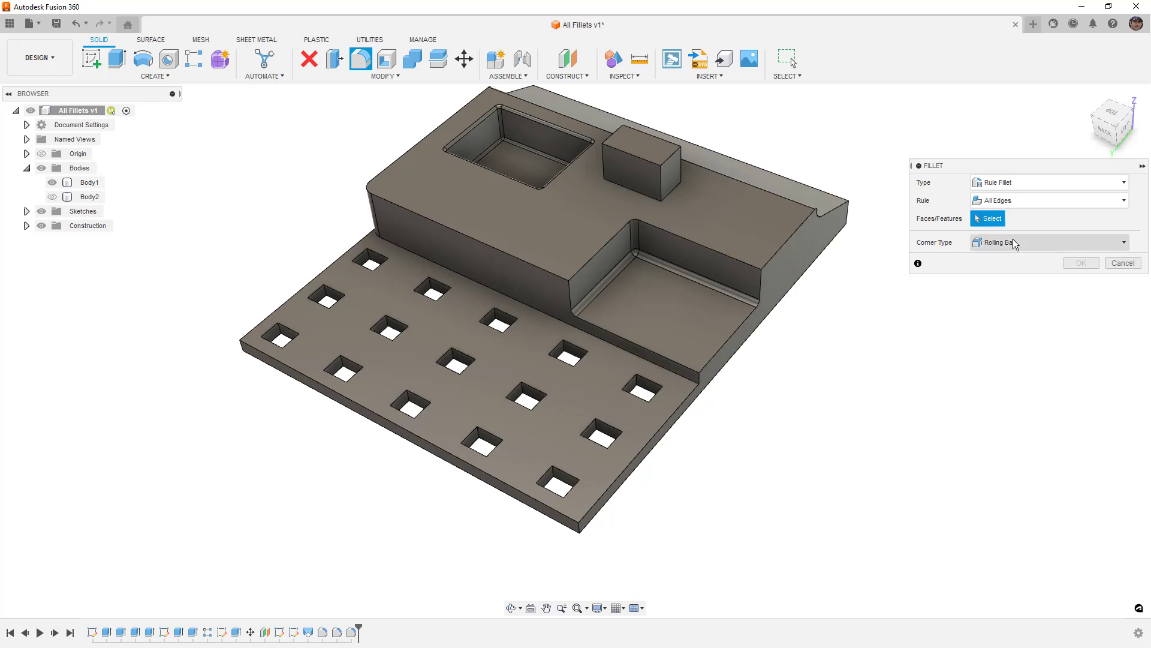
left_click(517, 371)
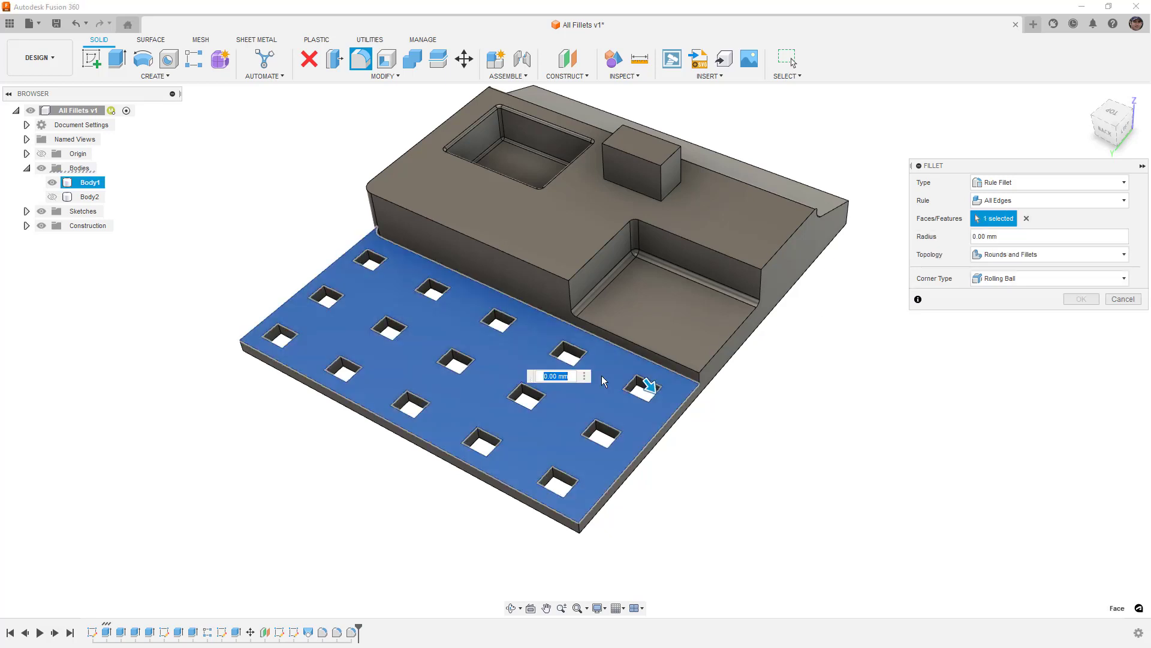
type("1")
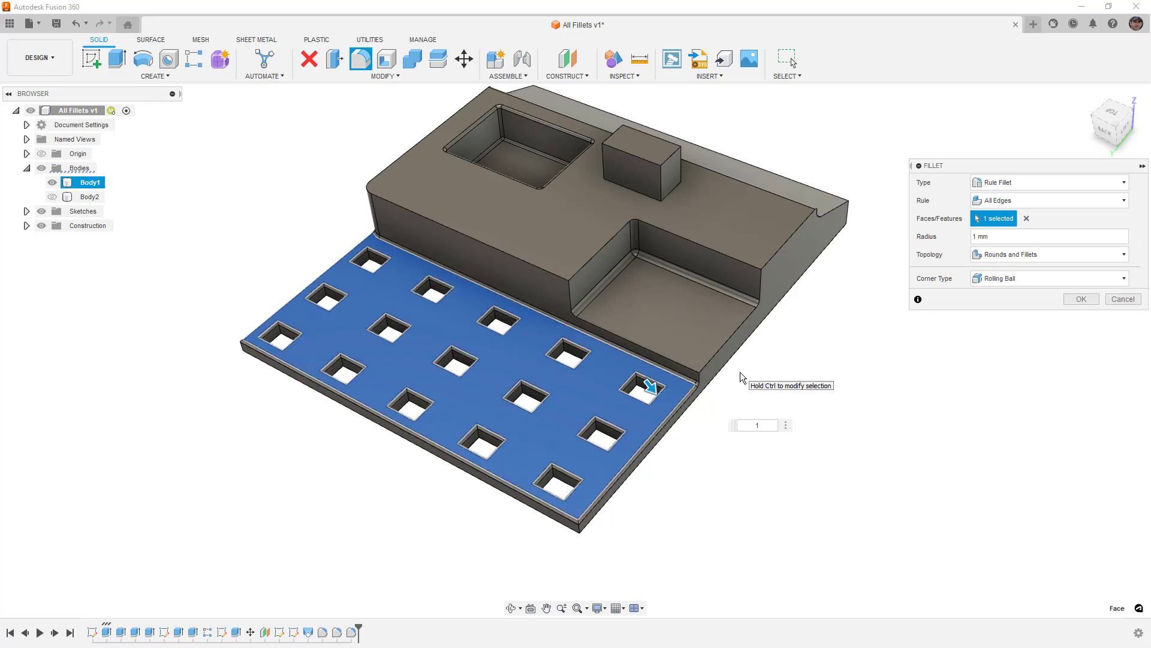
scroll(654, 385, "up", 2)
scroll(654, 387, "up", 3)
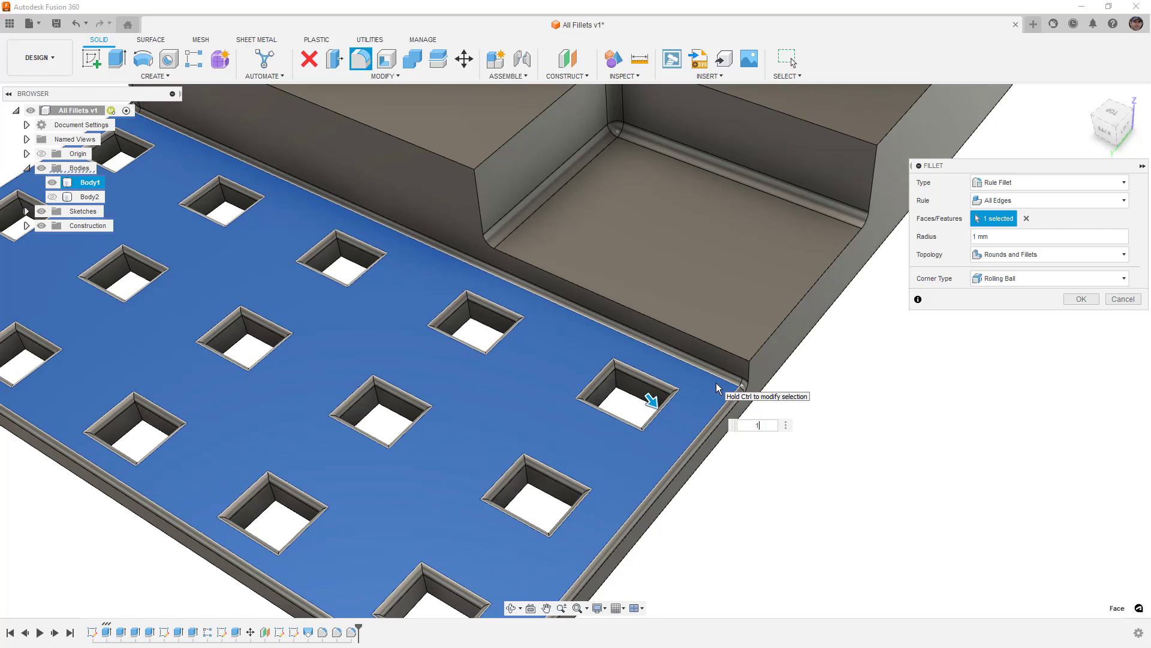
left_click(1020, 182)
left_click(1016, 198)
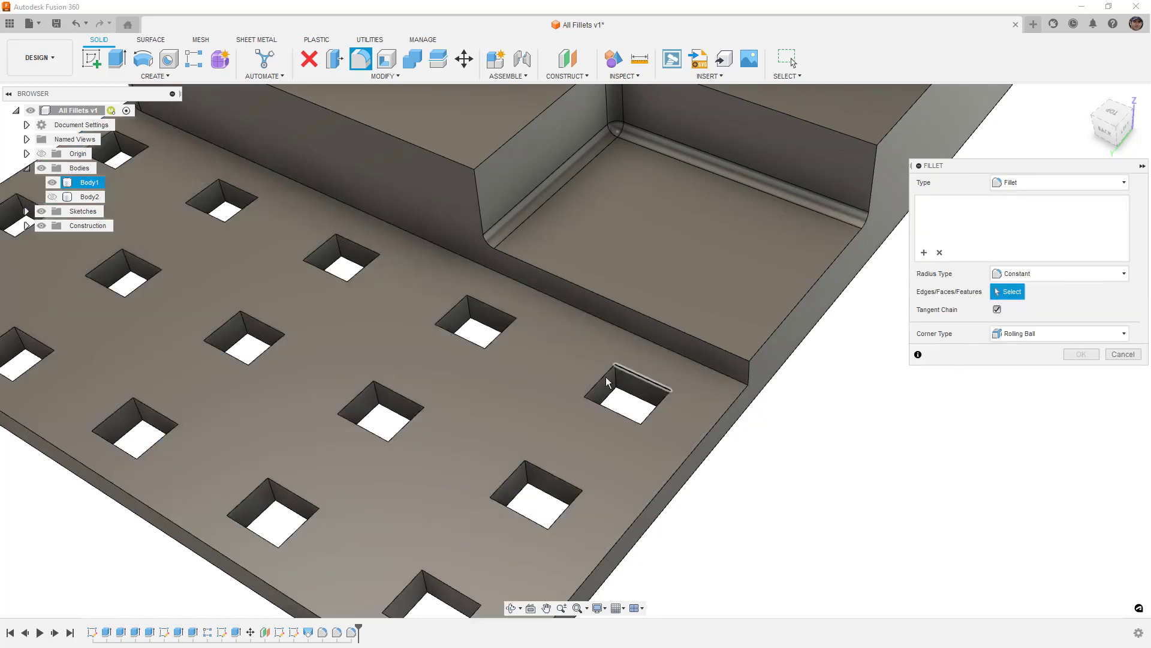
left_click(534, 379)
type("1")
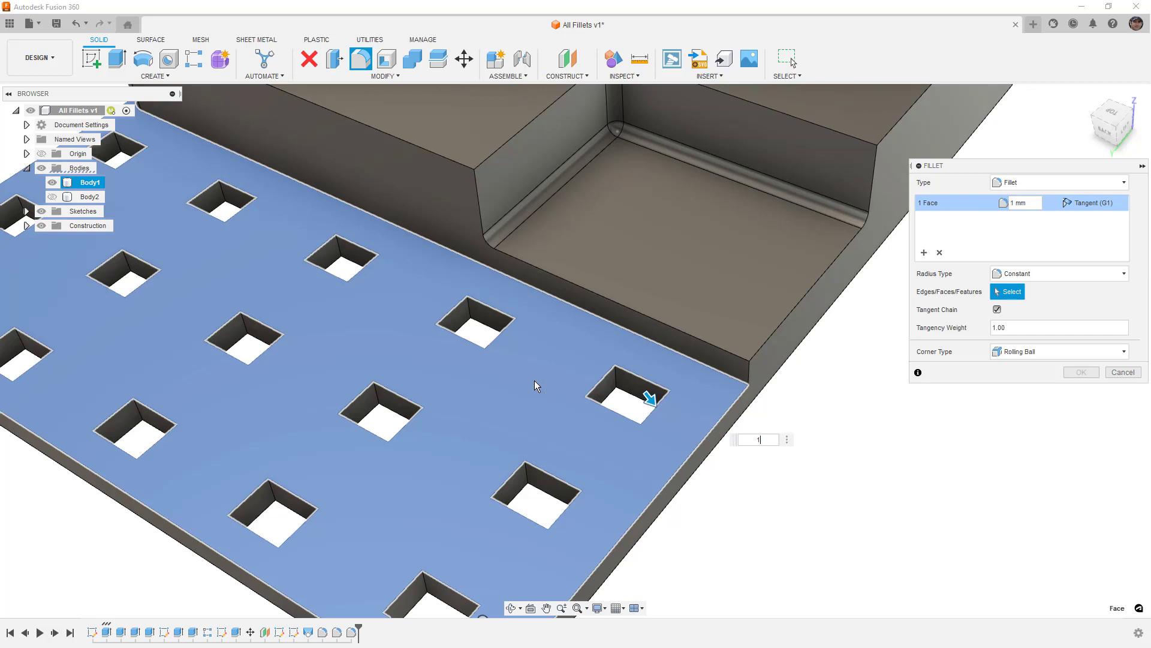
left_click(1046, 179)
left_click(1037, 210)
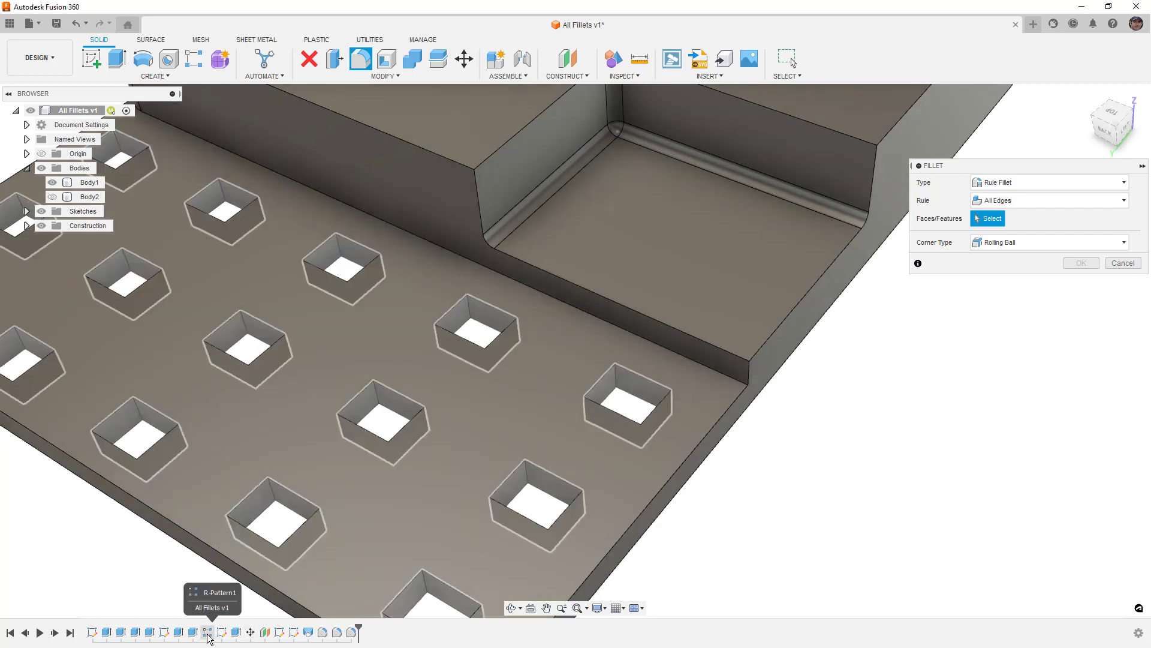
Step: Target the hole features and set the rule fillet's topology to Fillets Only
left_click(207, 632)
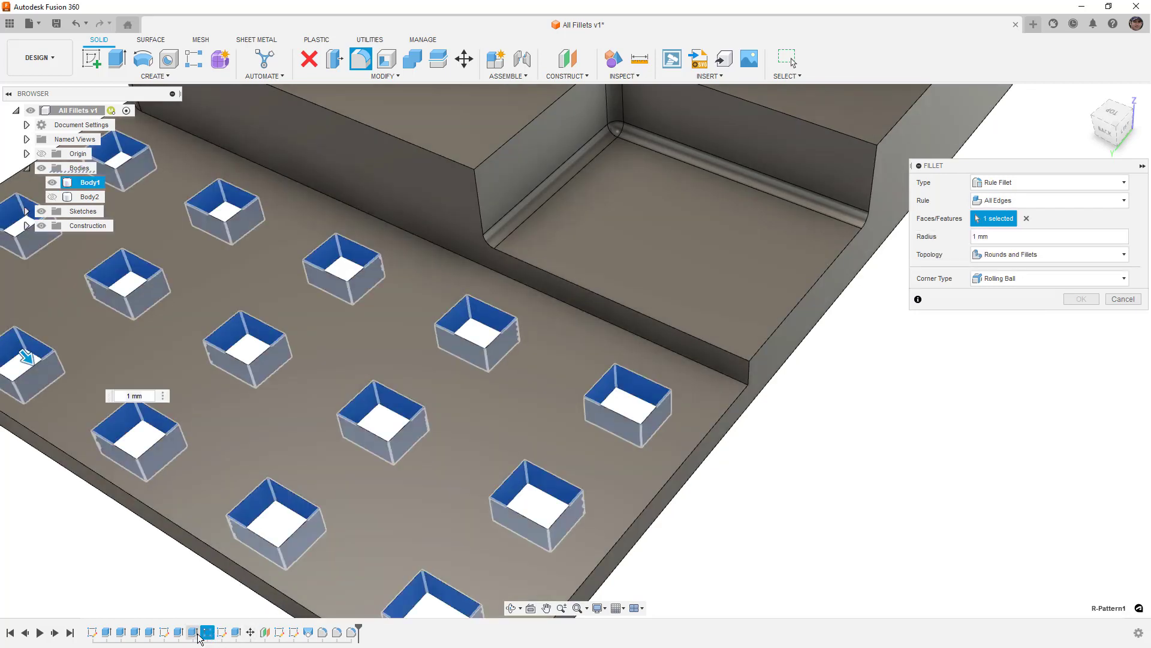
scroll(773, 530, "down", 5)
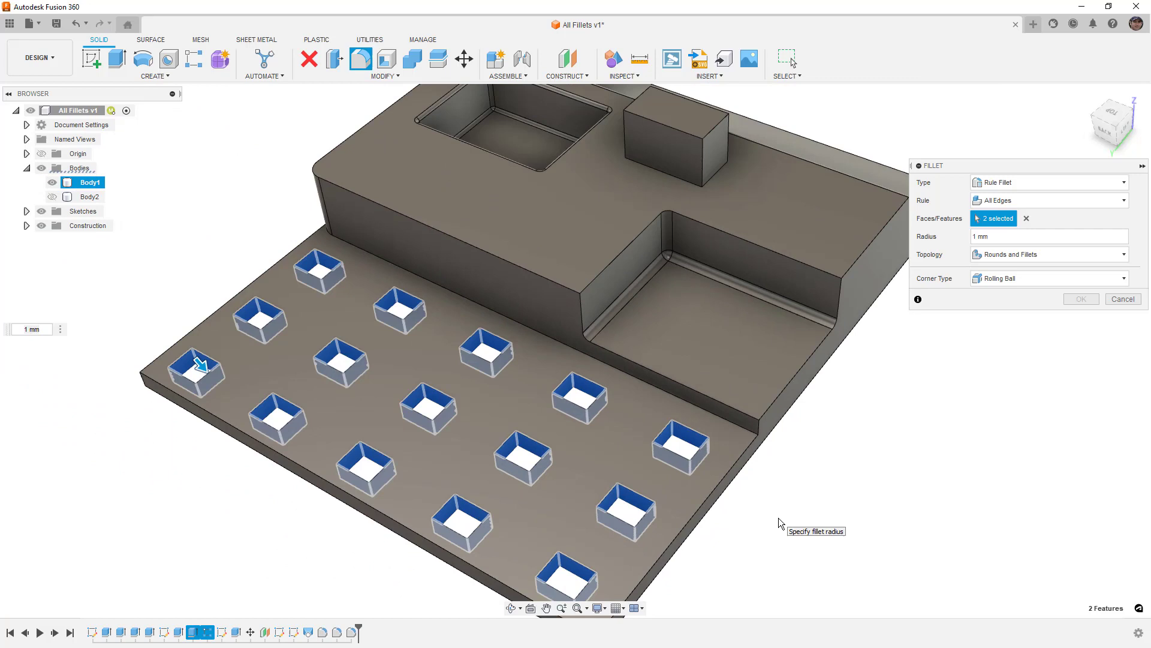
scroll(779, 517, "up", 3)
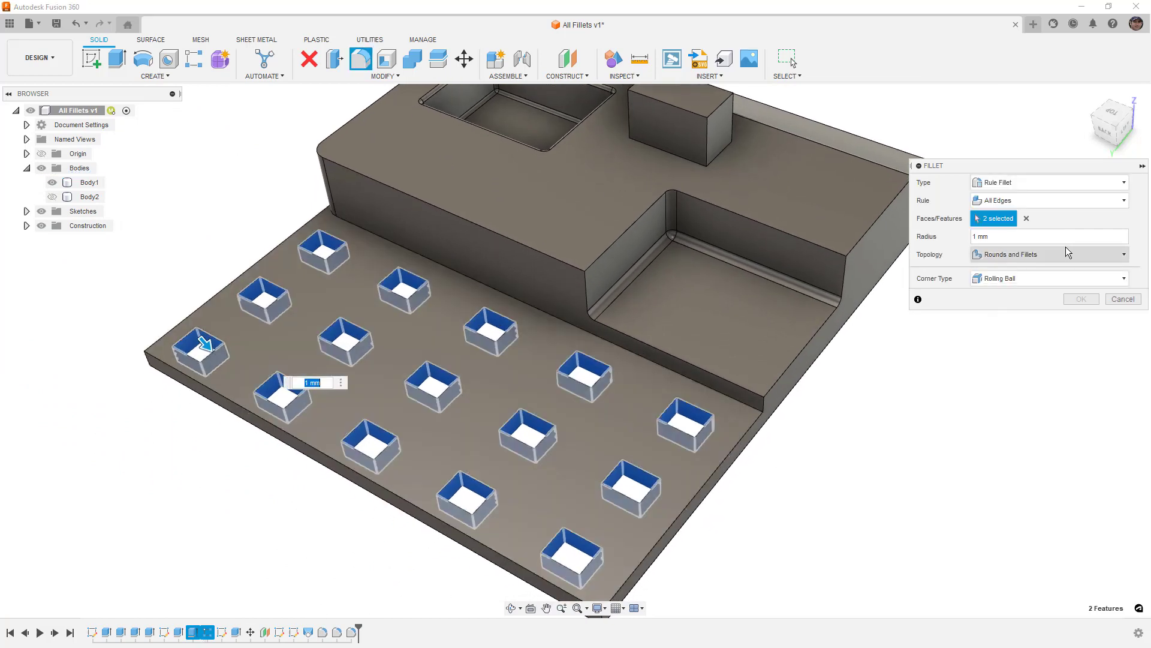
left_click(1049, 254)
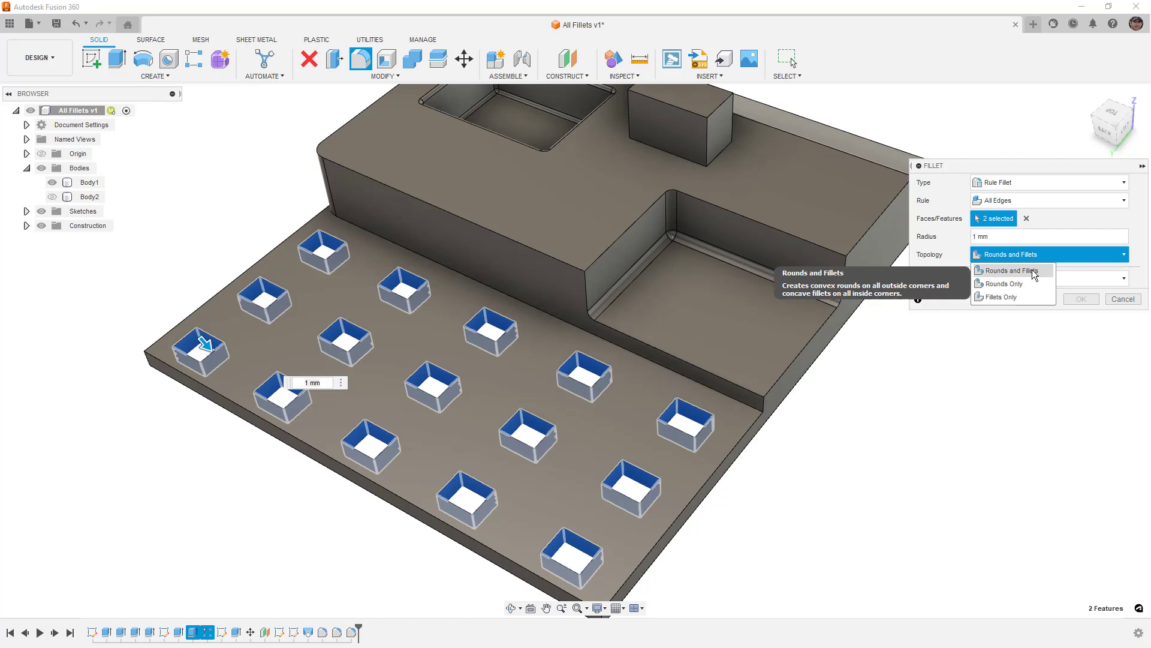
left_click(1033, 273)
left_click(1024, 256)
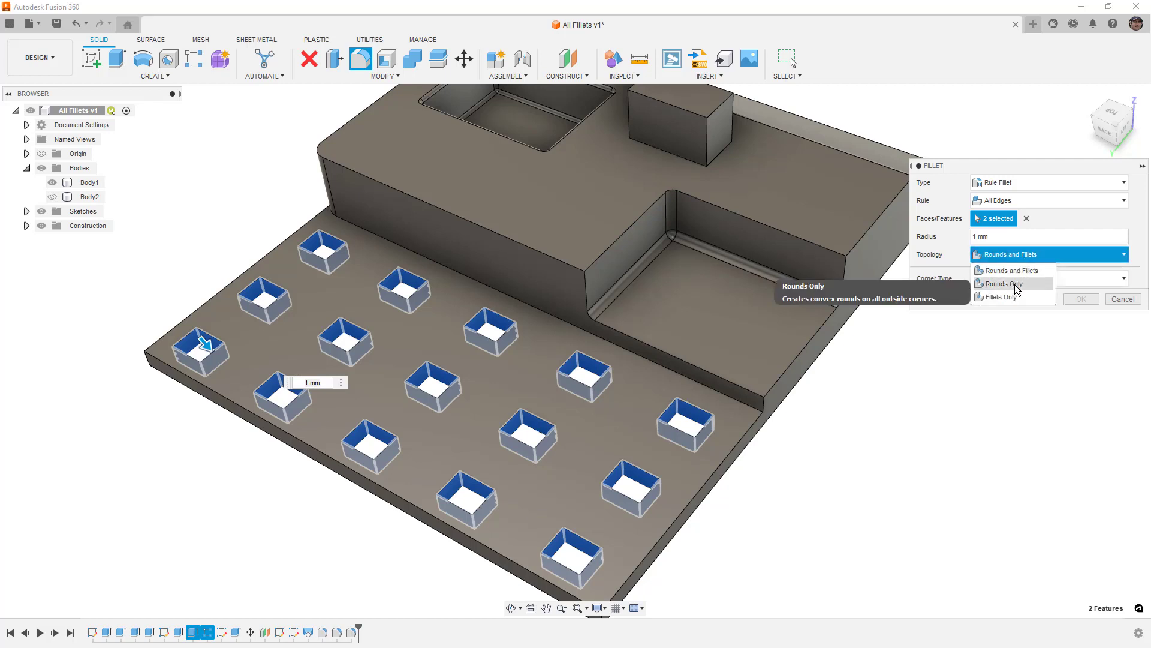
left_click(1015, 284)
left_click(1023, 255)
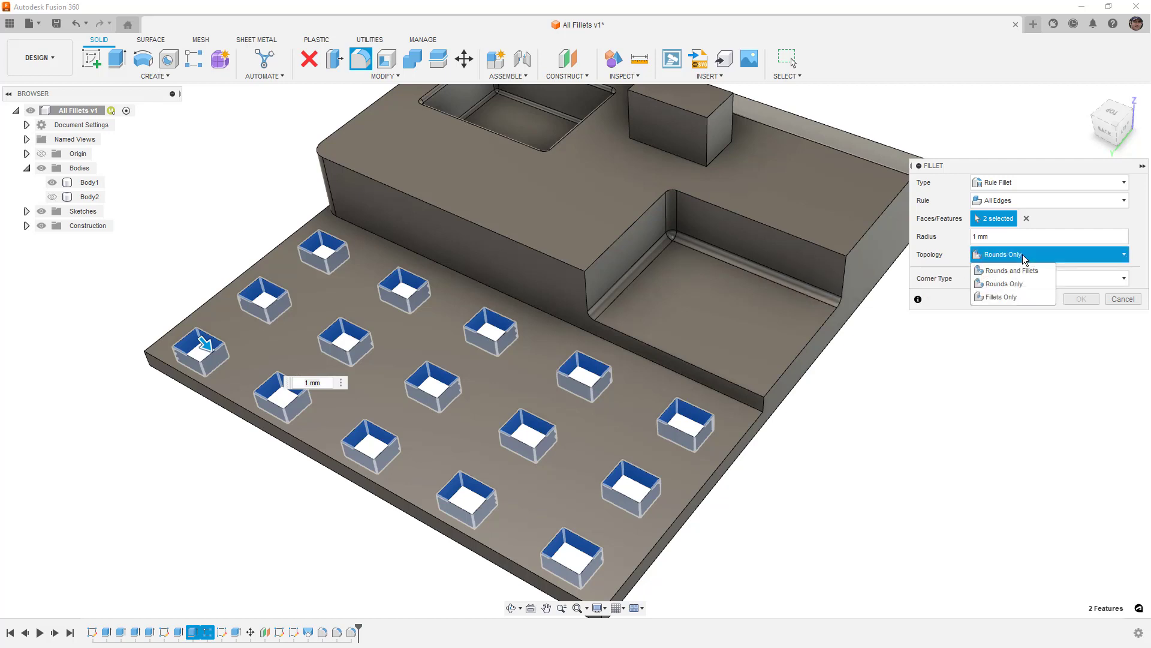
left_click(1013, 294)
key("Down")
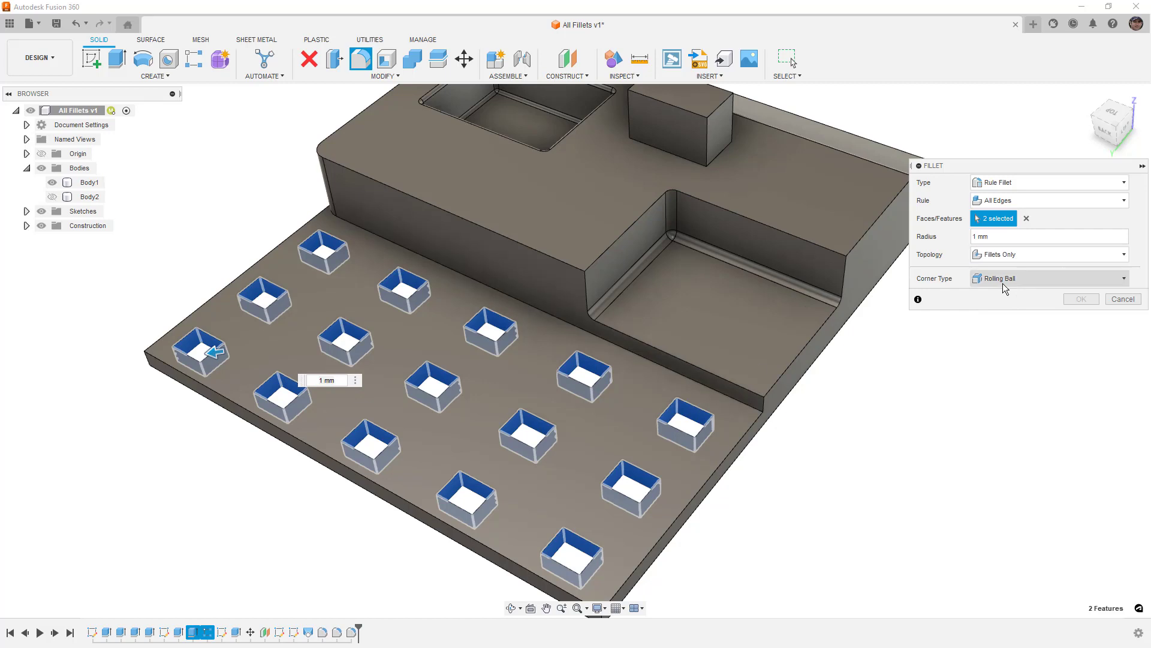
Step: Enter a 2 mm radius and commit the rule fillet
left_click(987, 236)
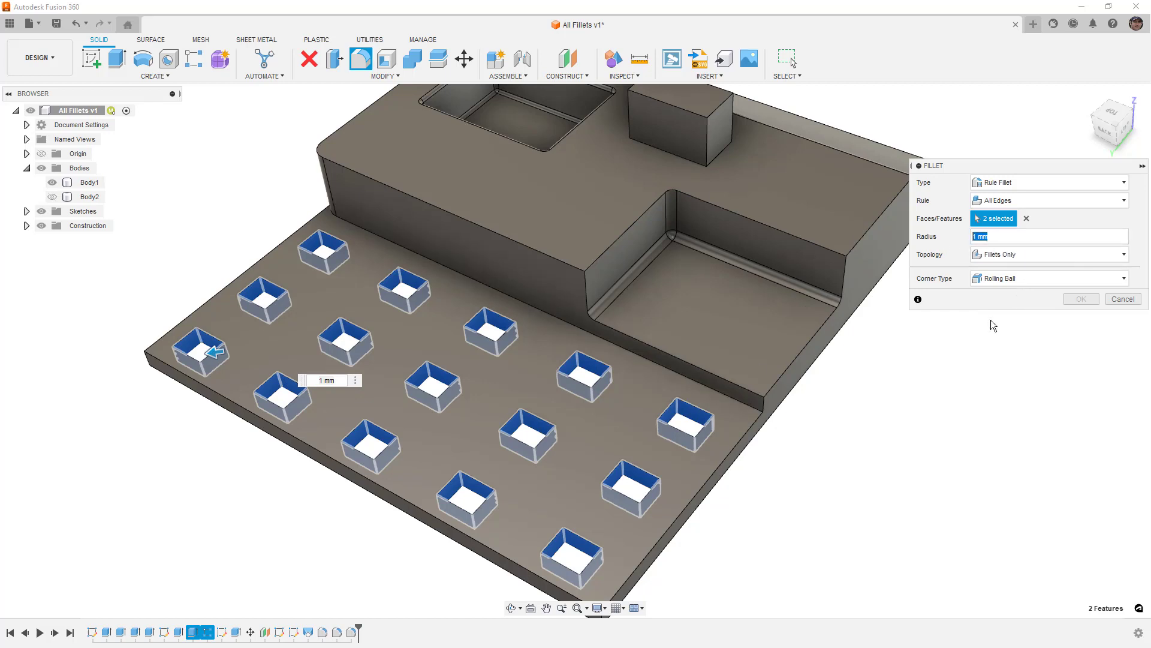
type("2")
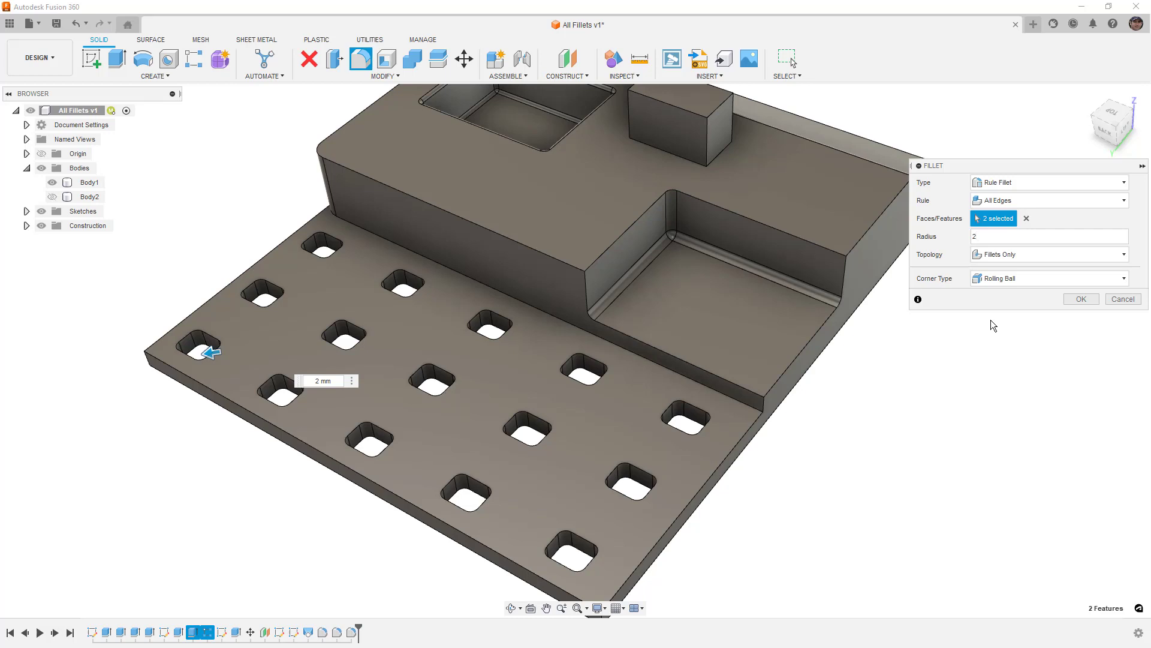
left_click(1080, 299)
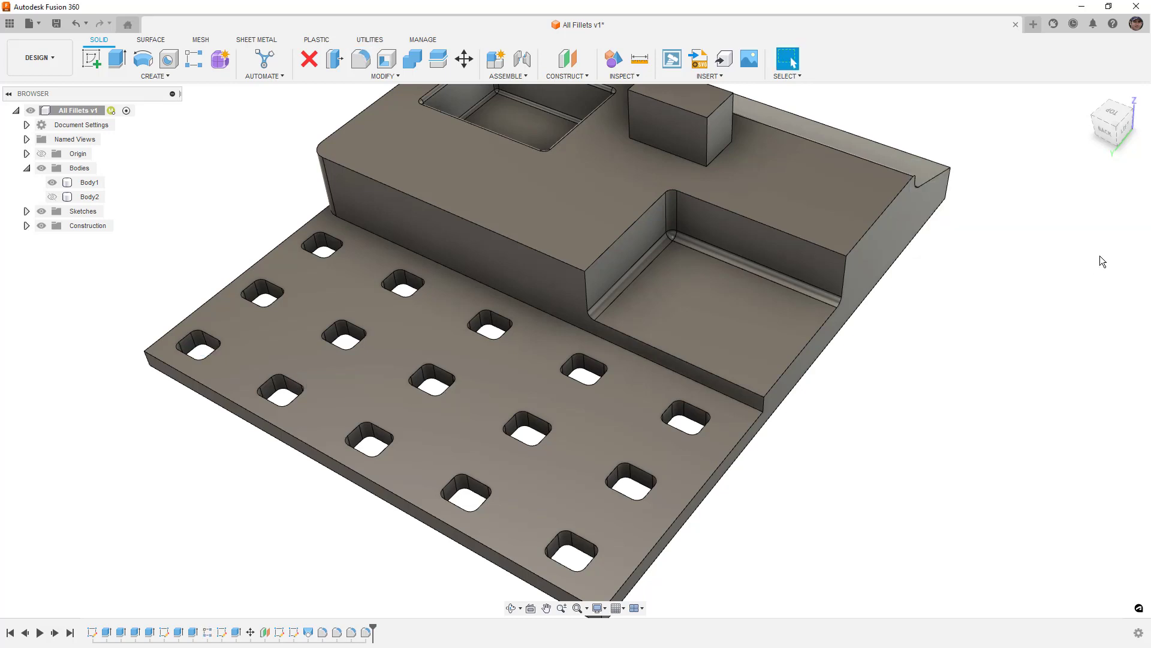
Step: From the Left view, switch to Select Edge Priority and window-select the plate's edges
left_click(1126, 129)
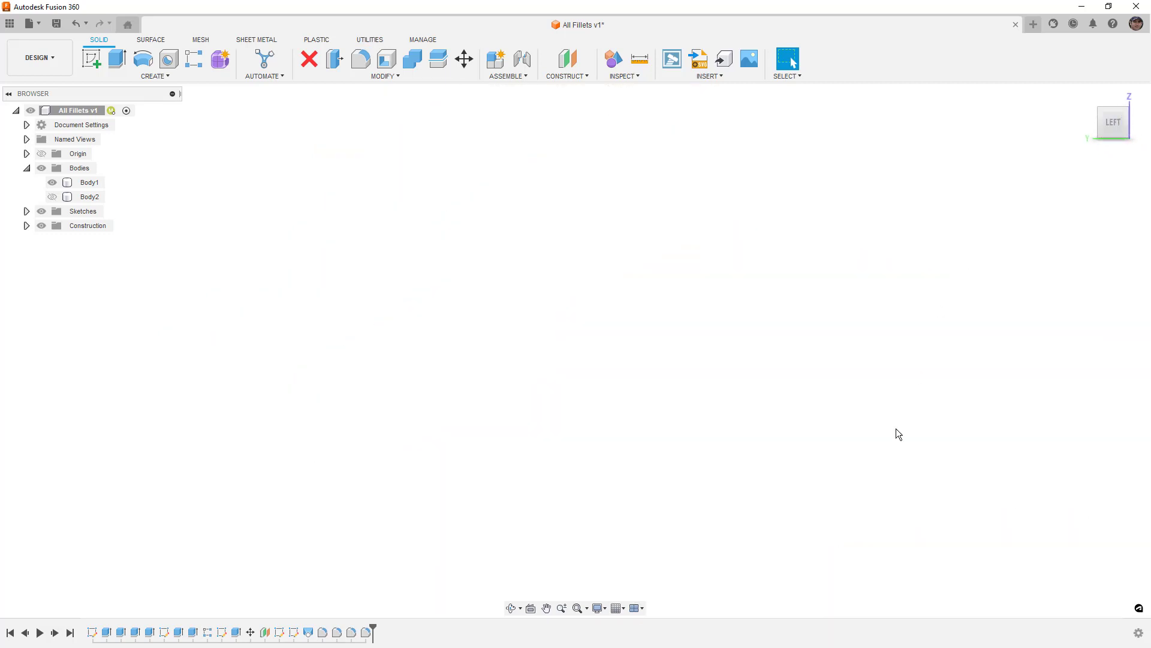
middle_click_drag(897, 432, 639, 451)
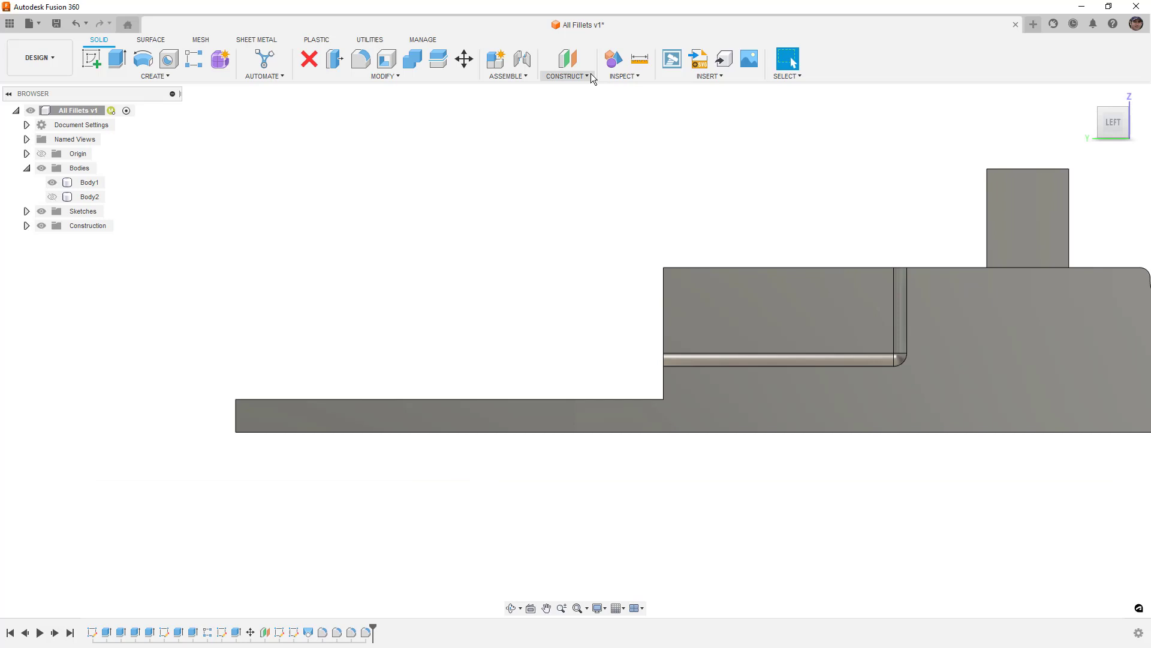
left_click(785, 76)
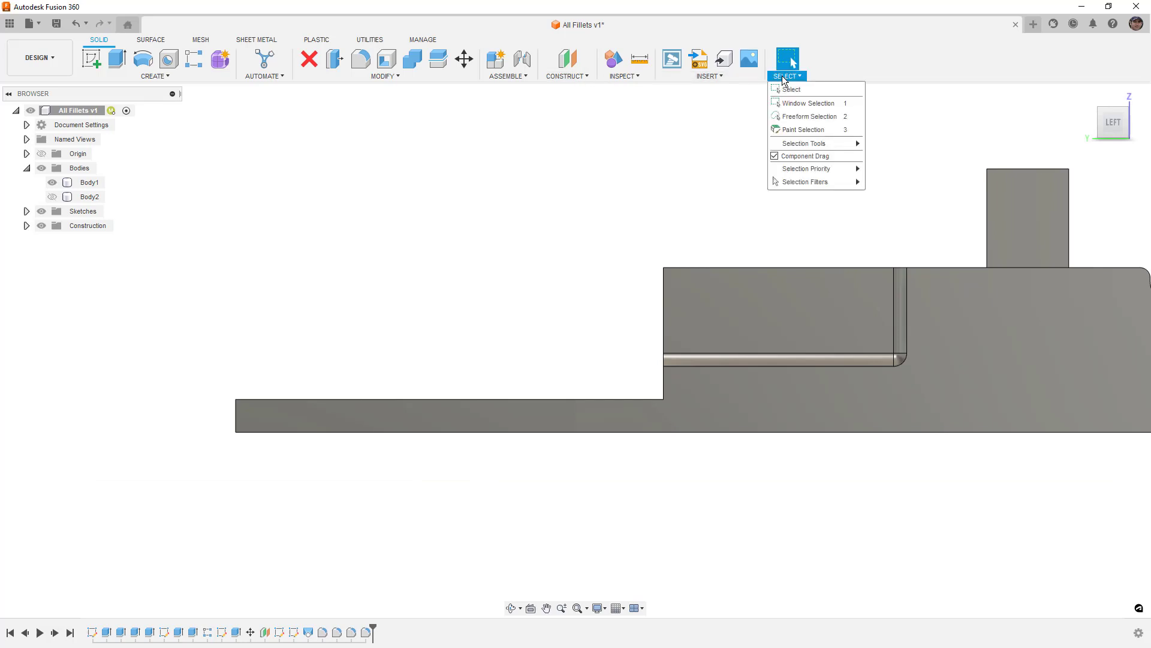
mouse_move(826, 168)
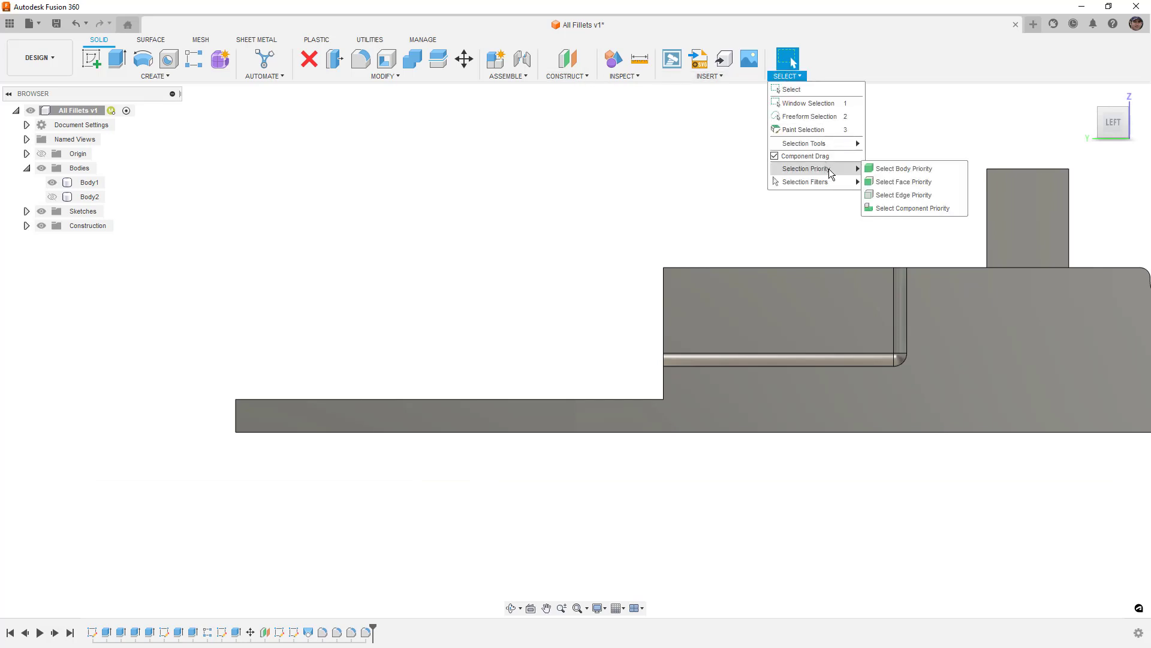
left_click(889, 195)
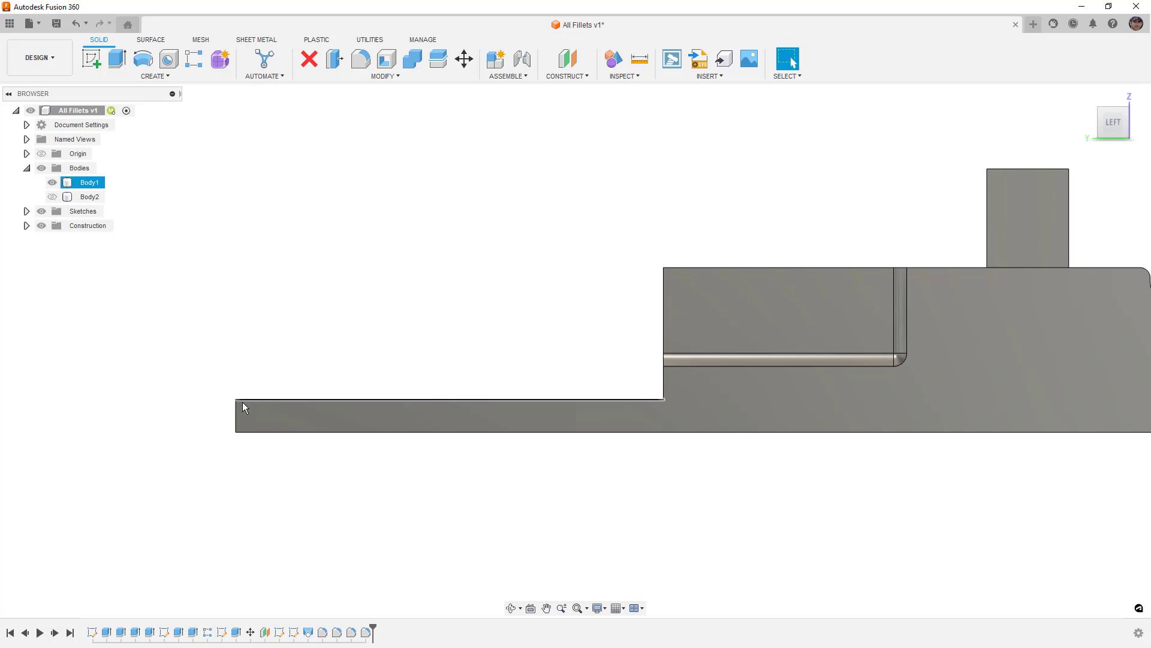
mouse_move(242, 402)
left_mouse_down()
mouse_move(365, 423)
mouse_move(686, 428)
mouse_move(243, 406)
left_mouse_up()
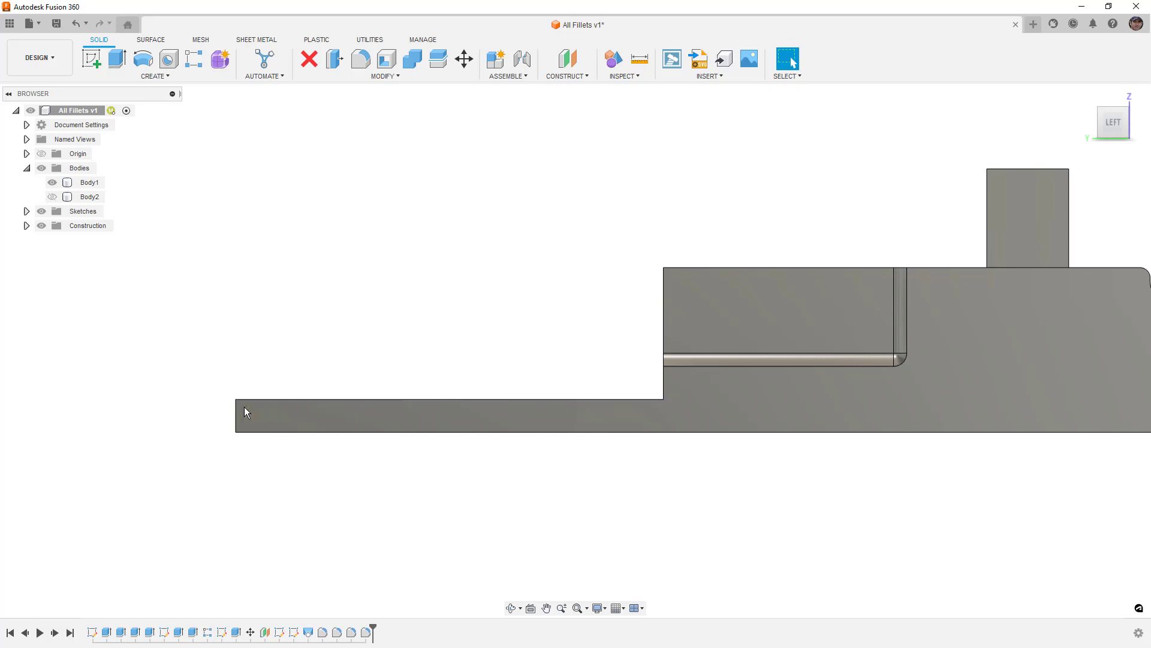
middle_click_drag(243, 406, 315, 337, "shift")
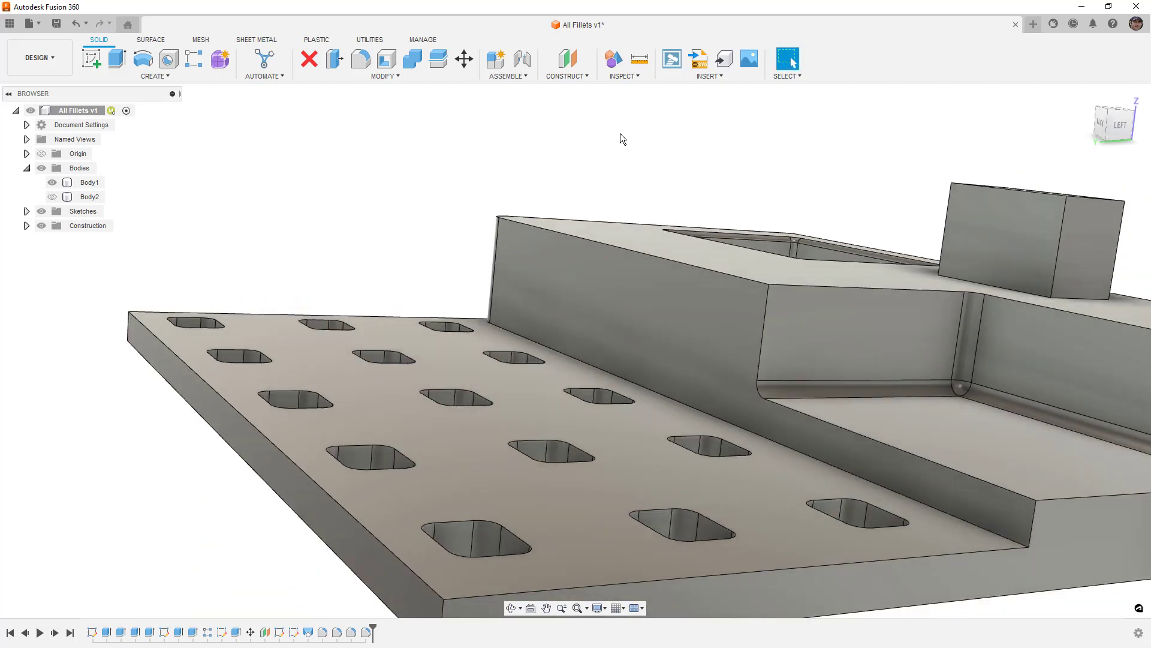
Step: Orbit the model back to a top-front isometric view
left_click(775, 76)
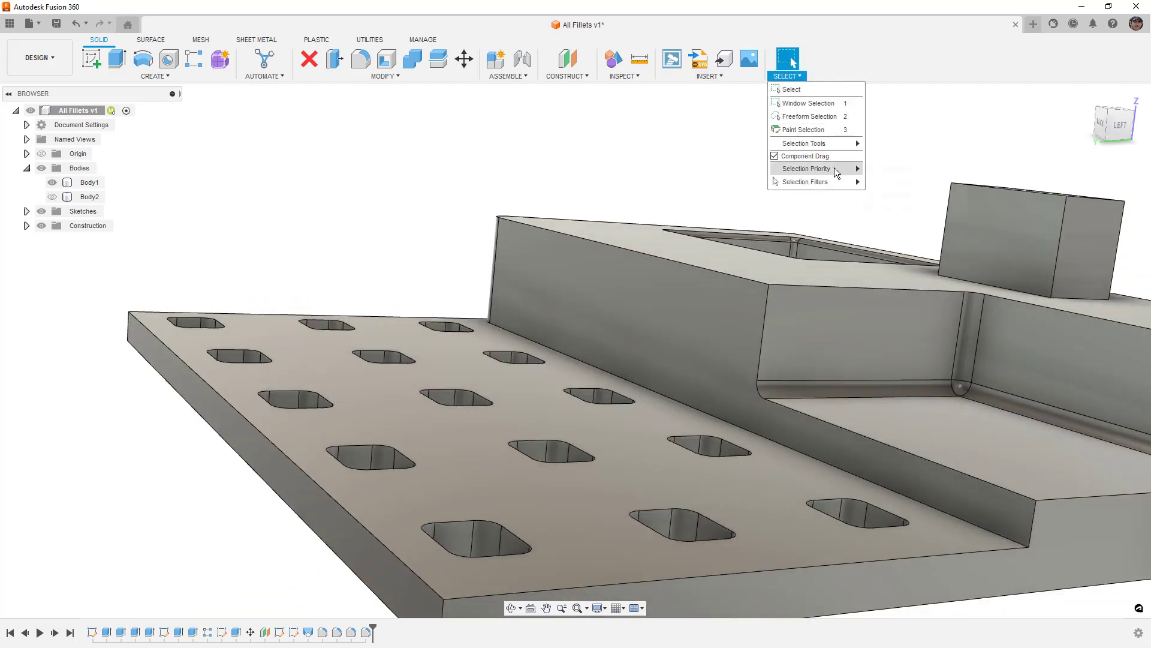
mouse_move(834, 169)
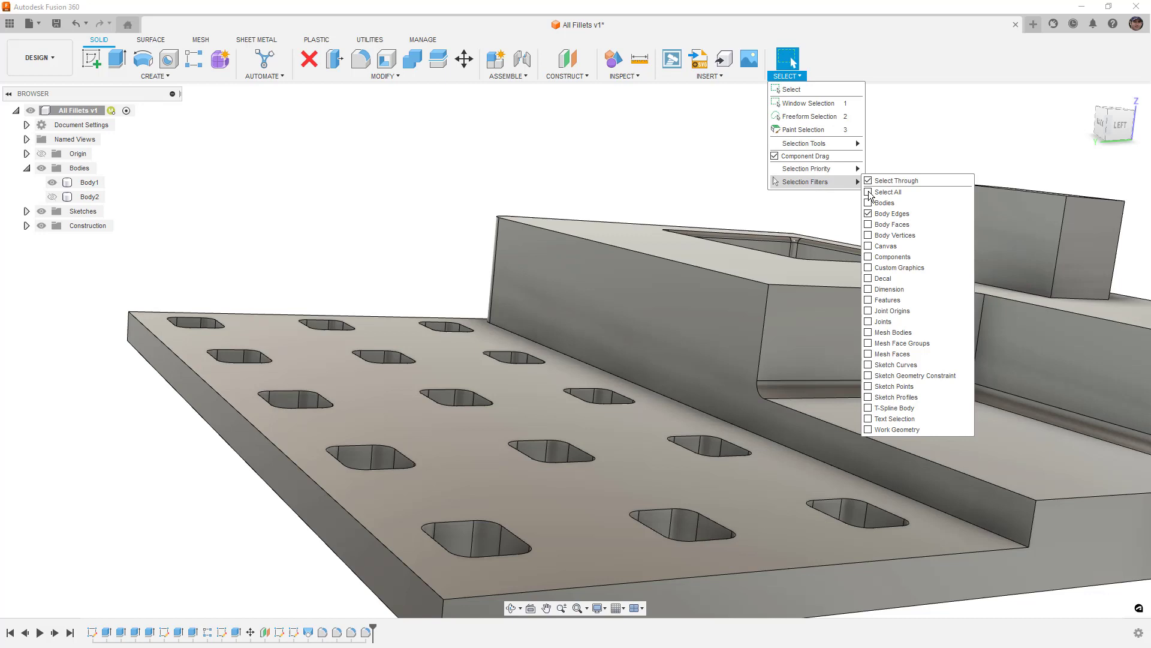
left_click(901, 164)
scroll(478, 128, "down", 6)
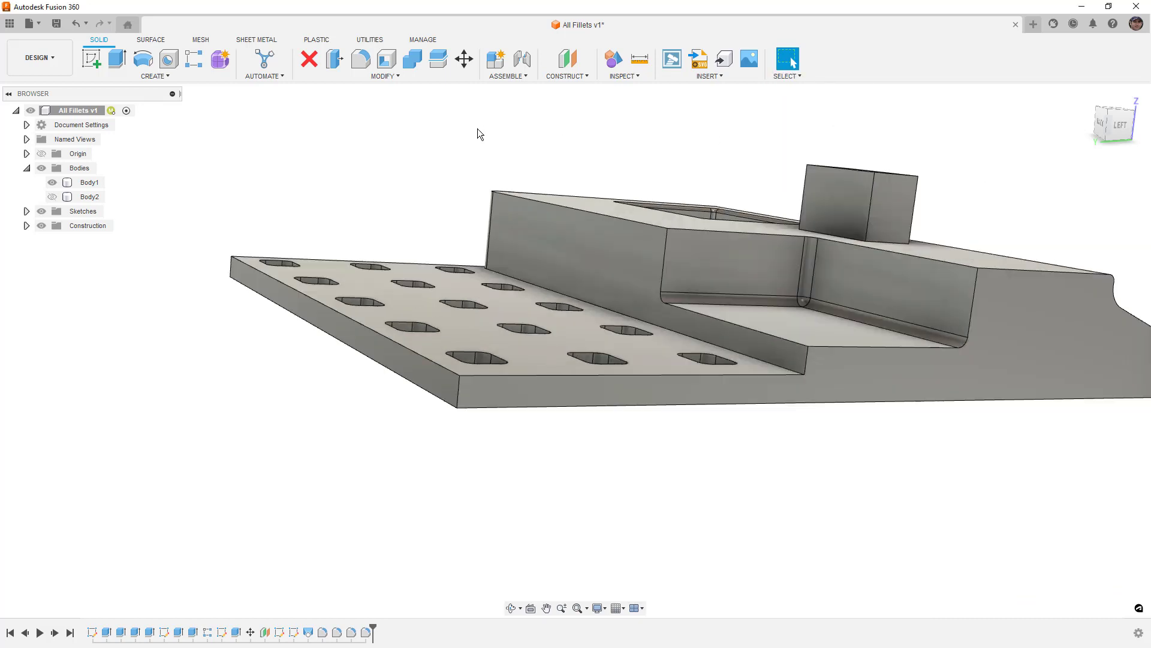
middle_click_drag(470, 164, 489, 265, "shift")
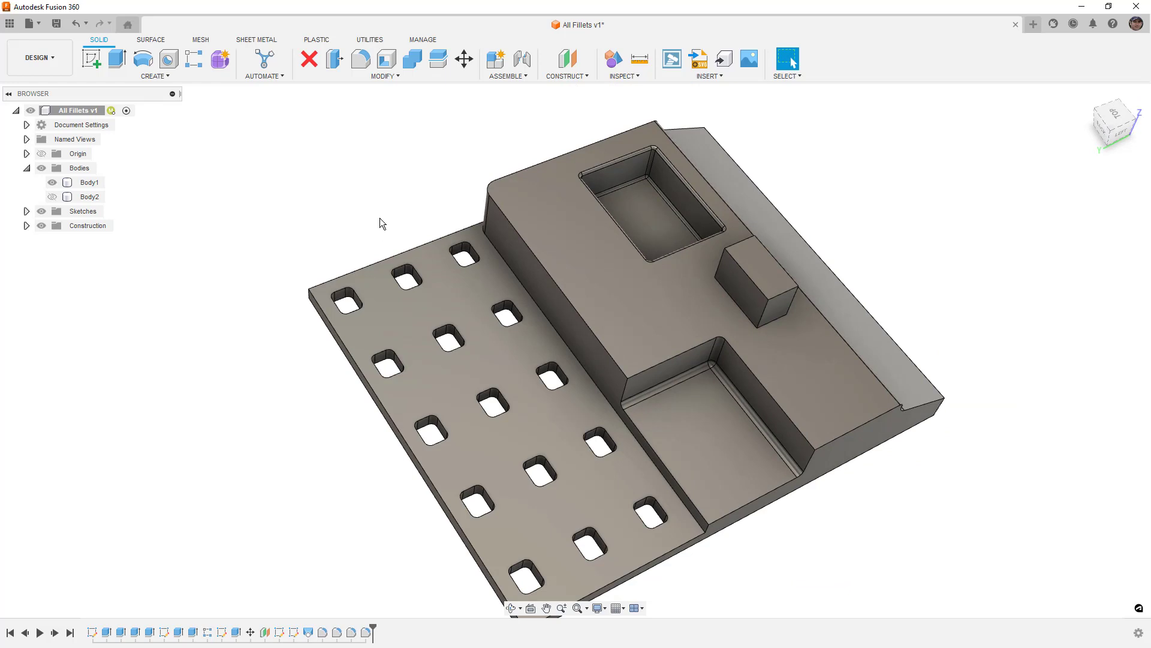
Step: Start a Fillet-type fillet with Variable radius type, then turn the block to its sloped front
left_click(360, 60)
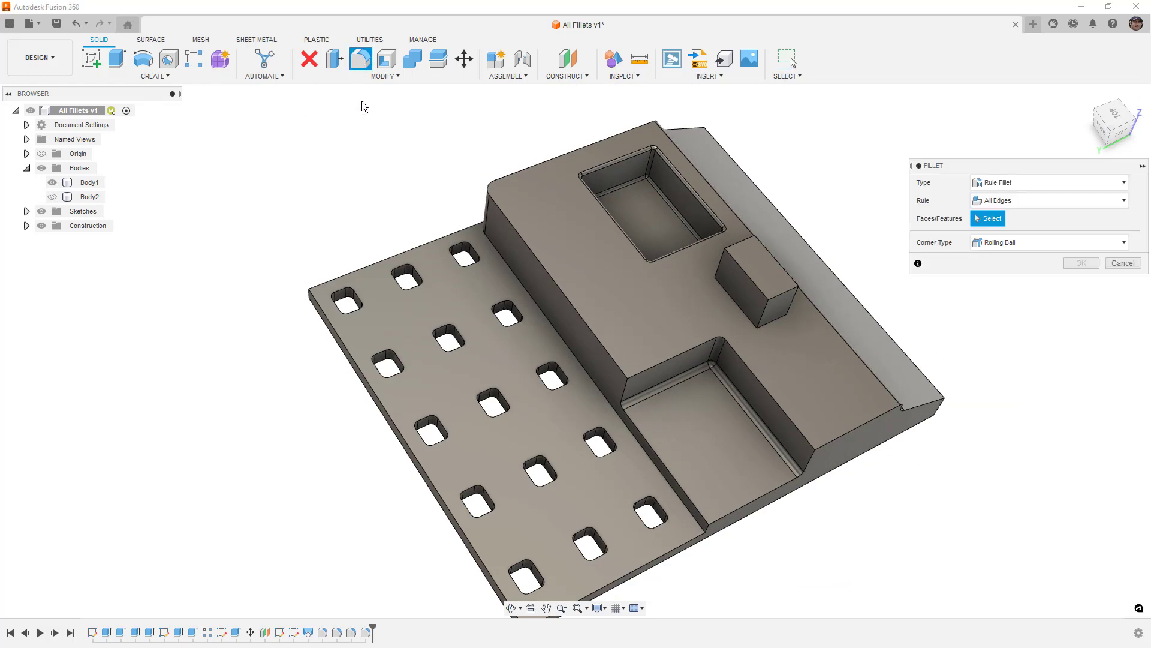
left_click(1032, 181)
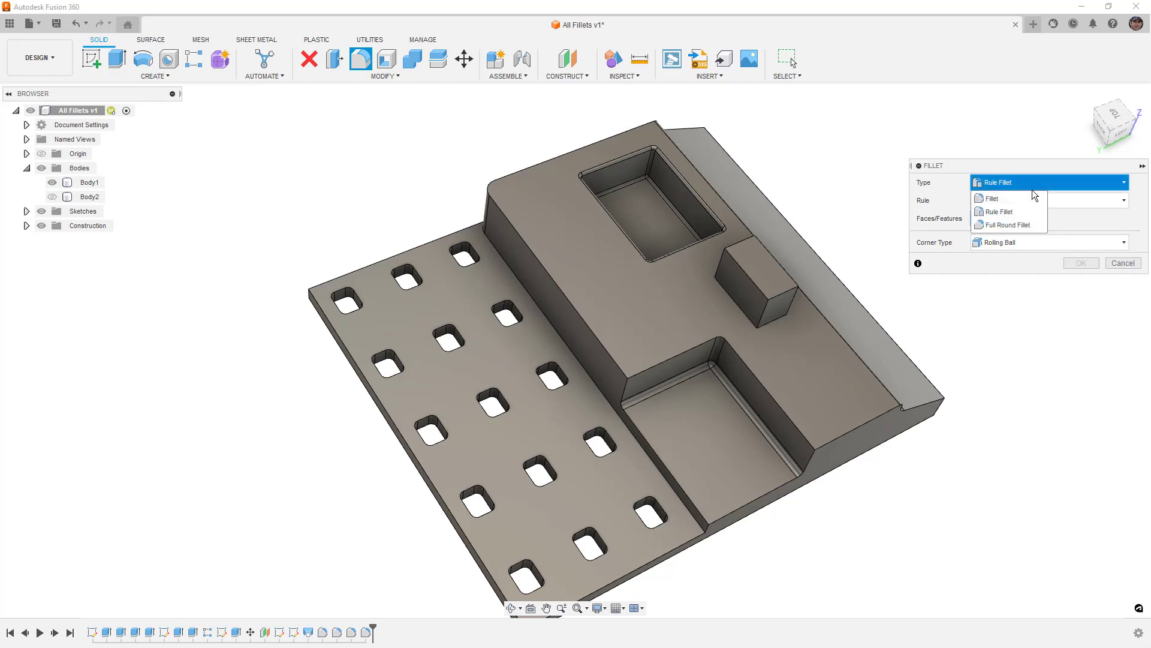
left_click(1027, 200)
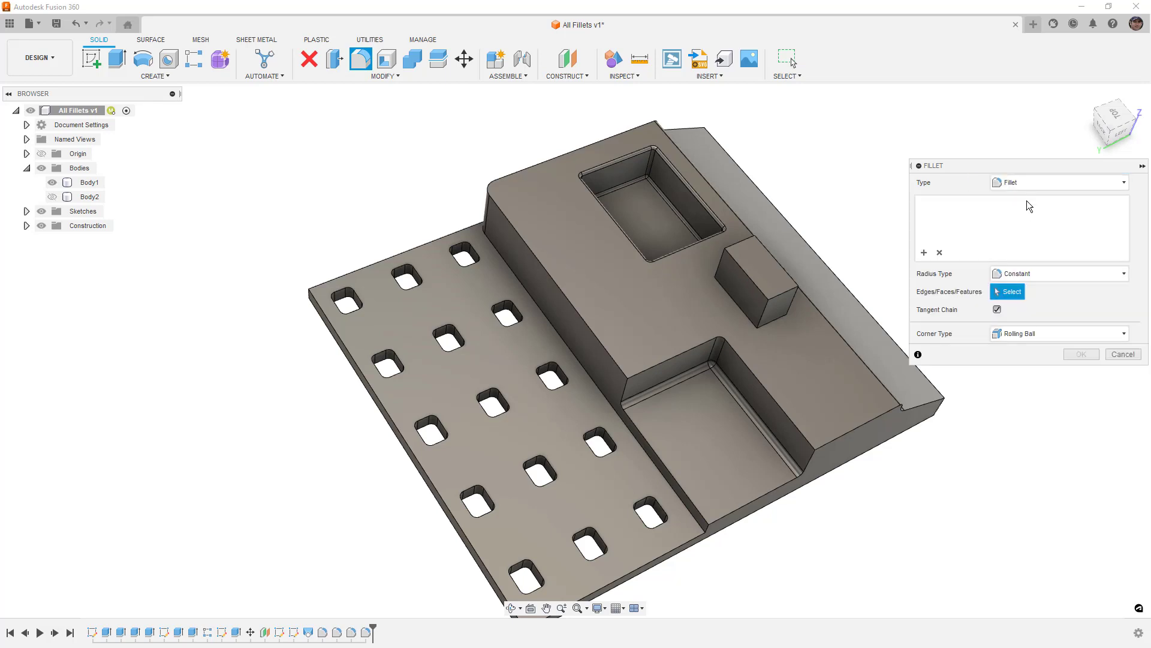
left_click(1047, 278)
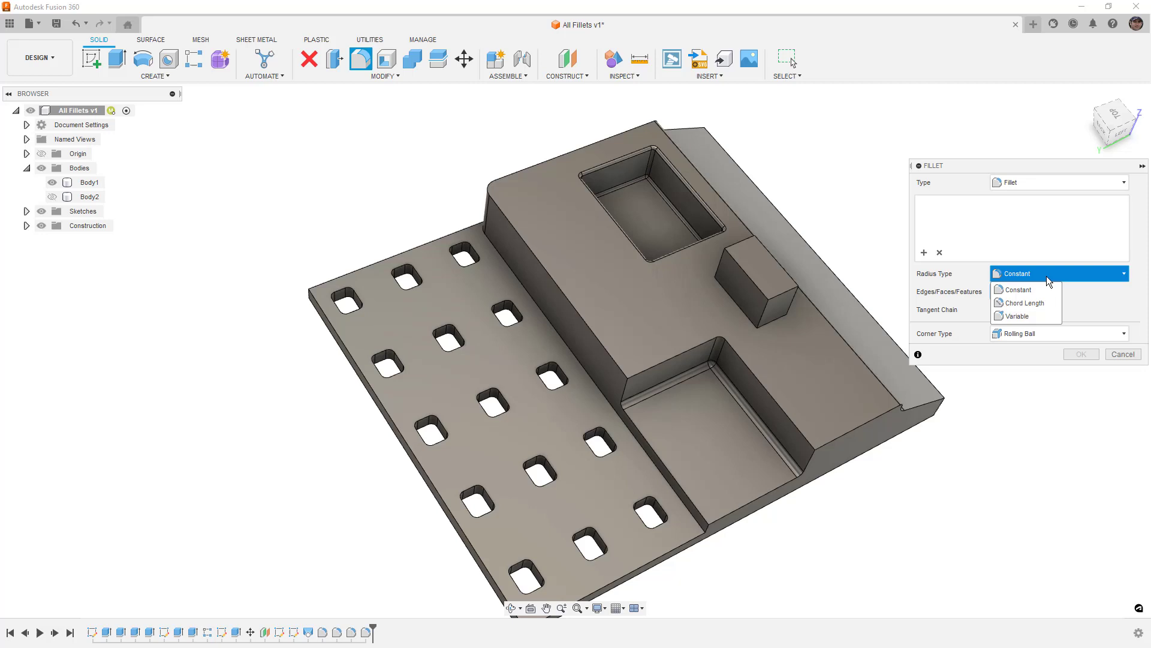
left_click(1033, 316)
middle_click_drag(878, 304, 663, 391, "shift")
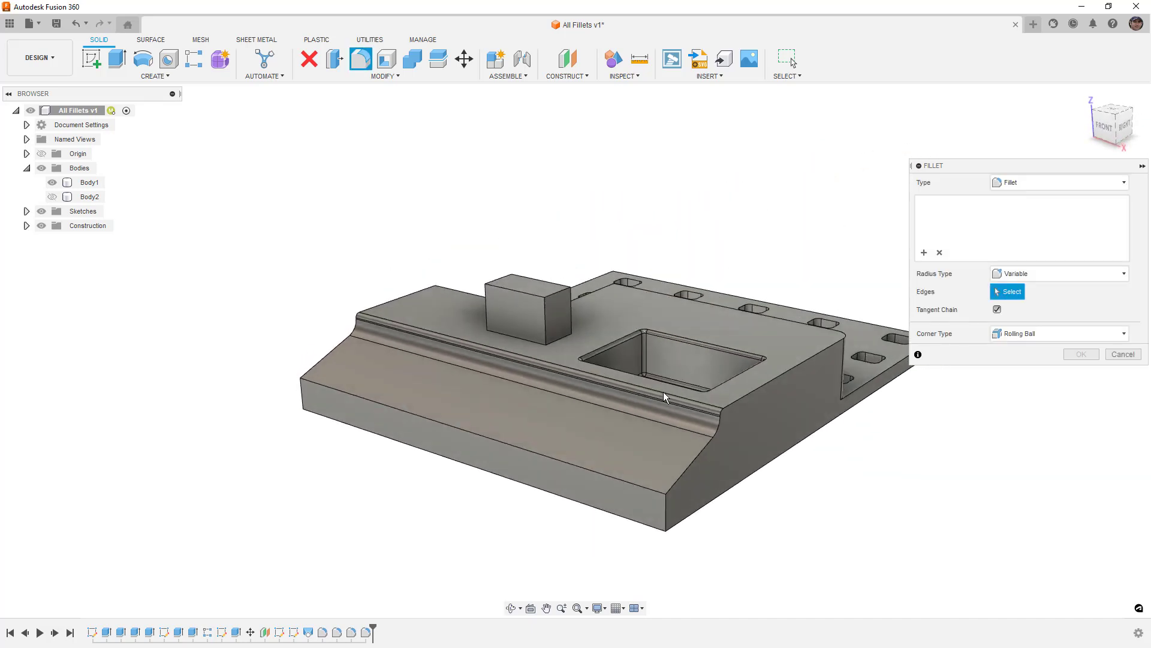
Step: Pick the front bottom edge and add a midway Point 1 at 1 mm, with the end at 5 mm
left_click(376, 401)
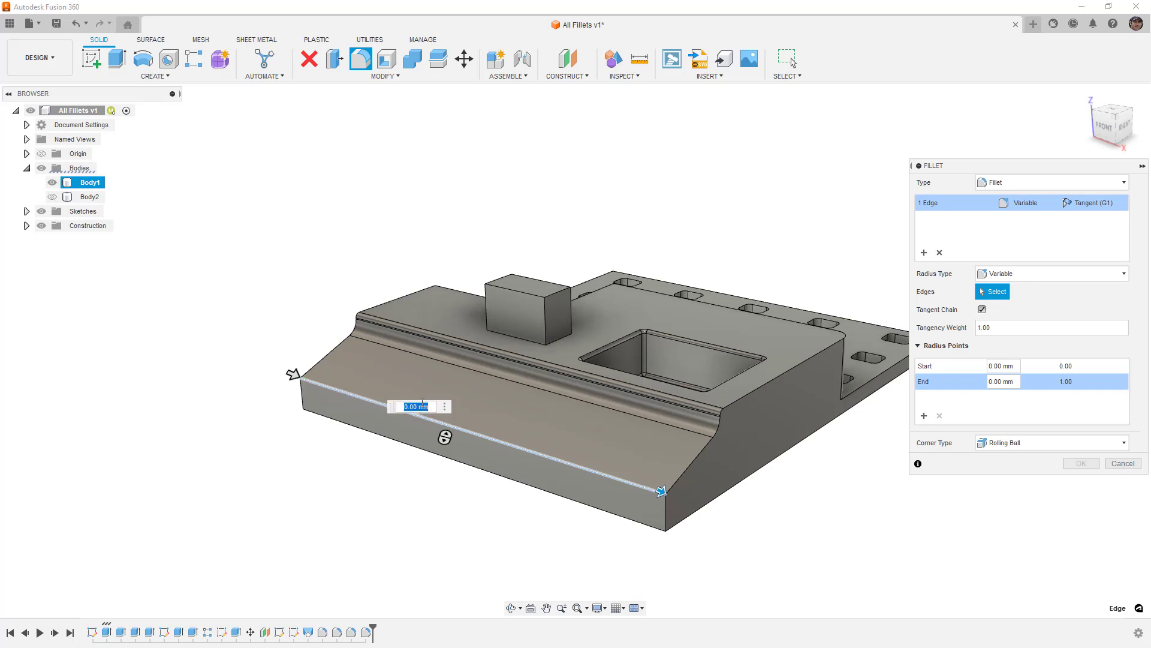
left_click(464, 431)
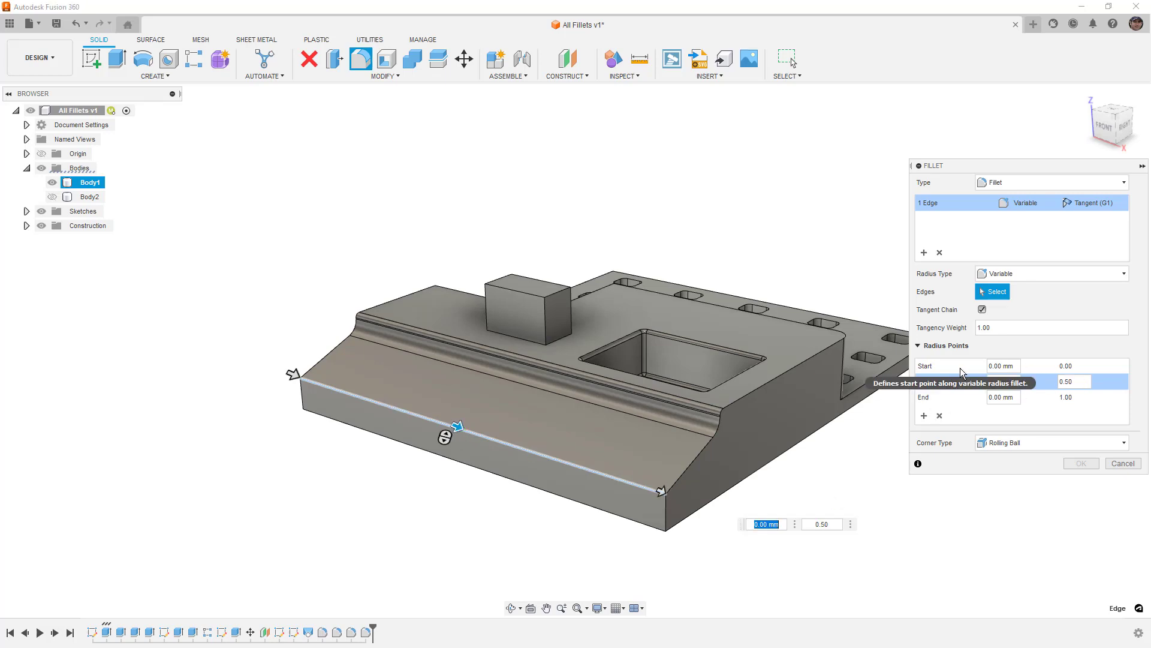
left_click(992, 381)
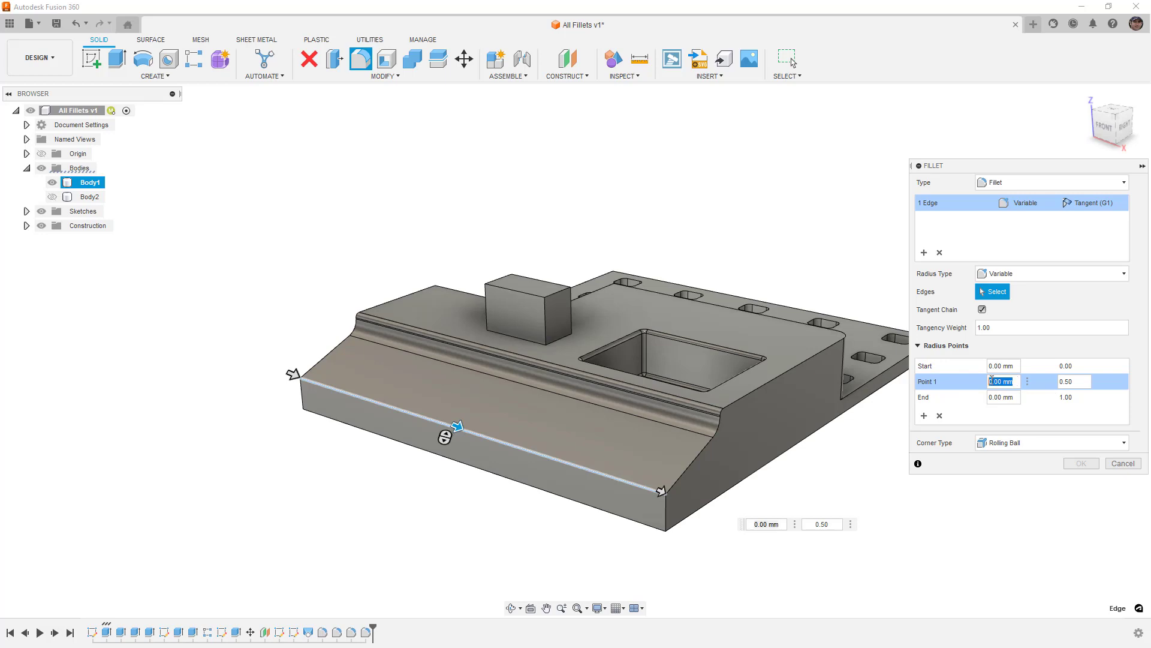
type("1")
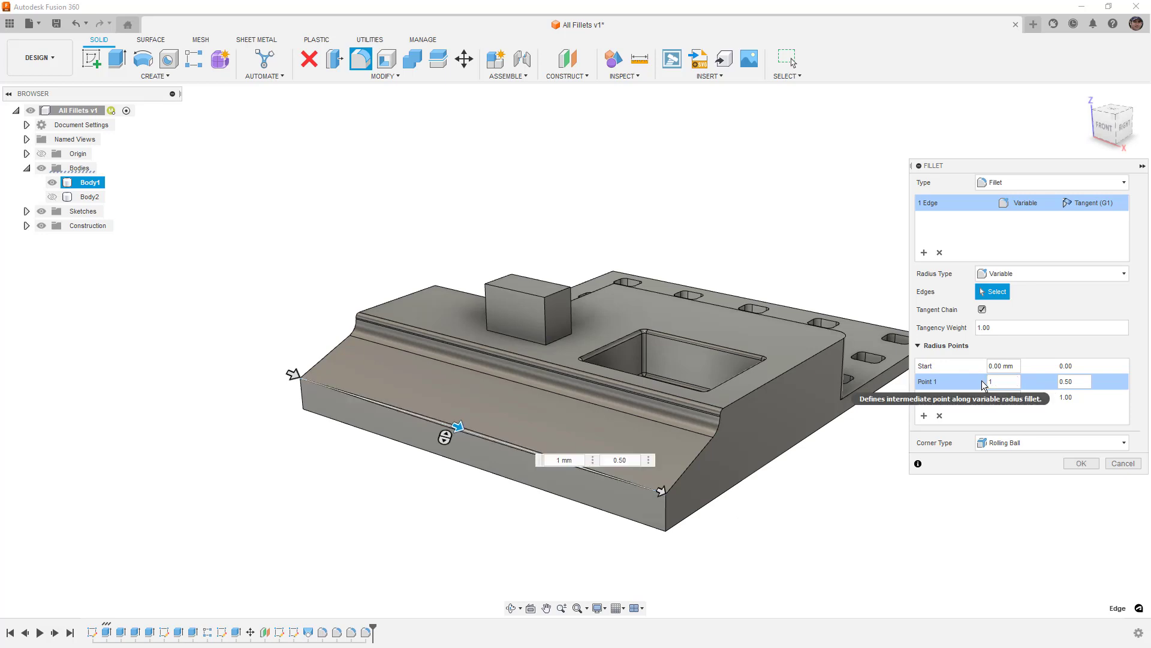
left_click(972, 398)
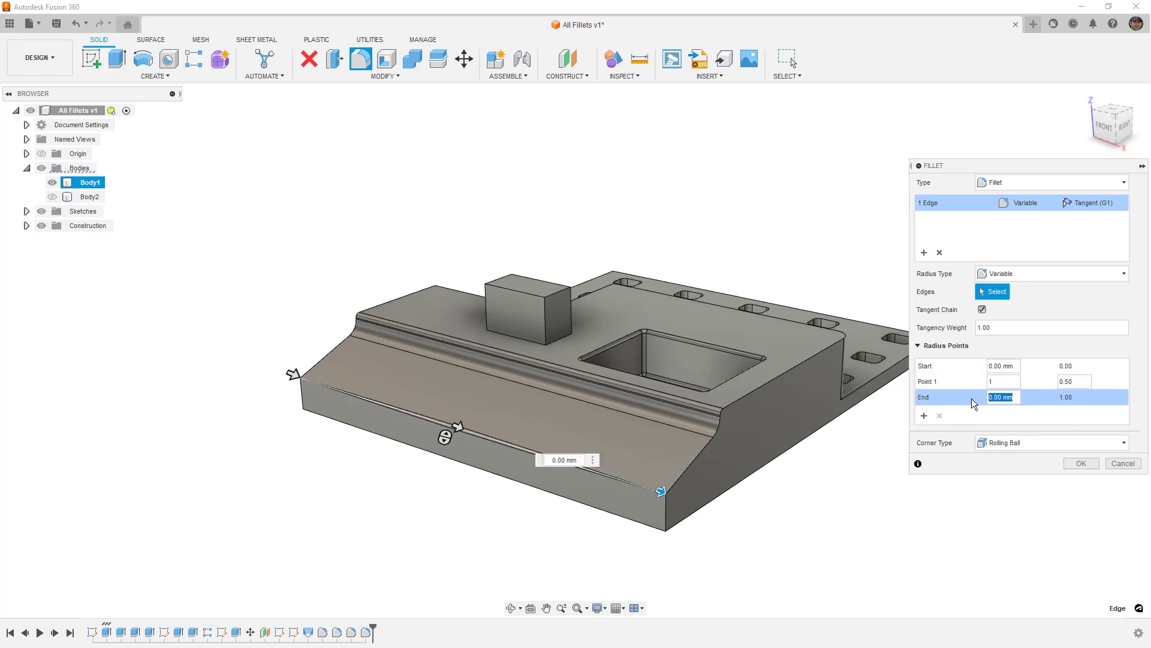
type("5")
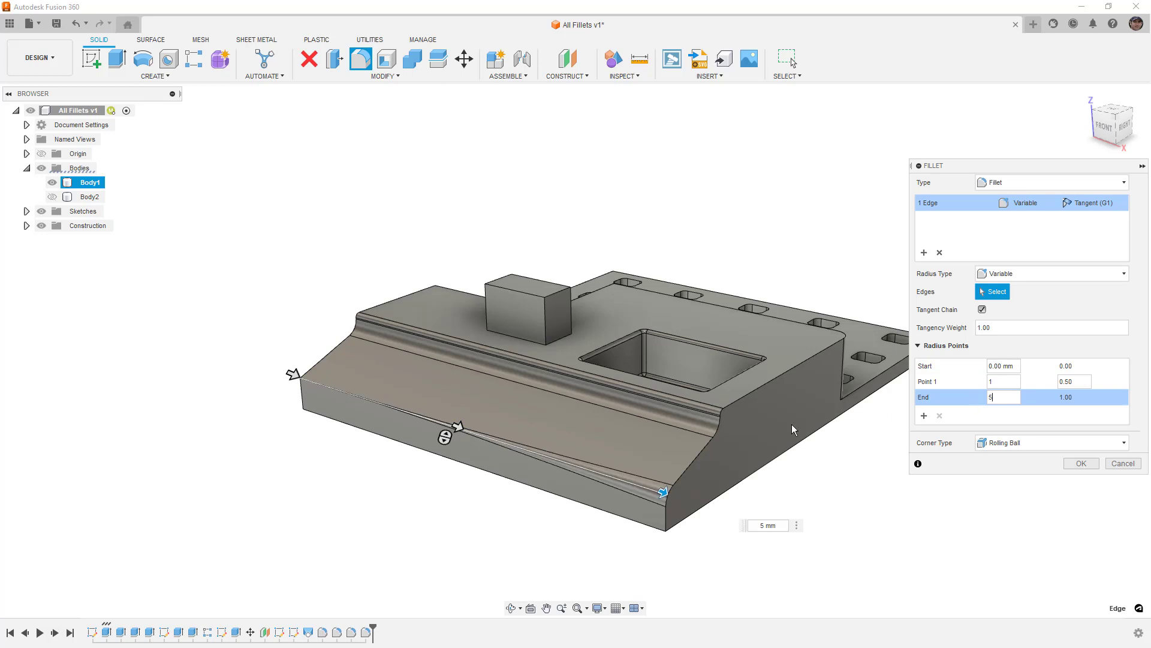
scroll(463, 427, "up", 3)
scroll(299, 395, "up", 3)
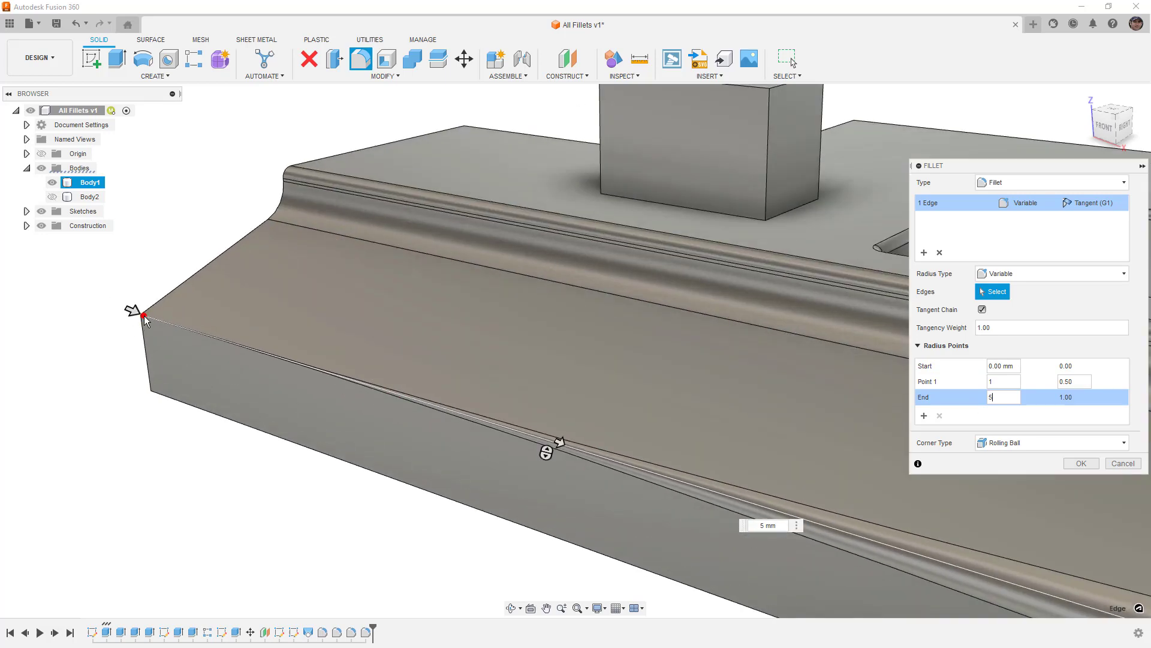
scroll(315, 330, "down", 5)
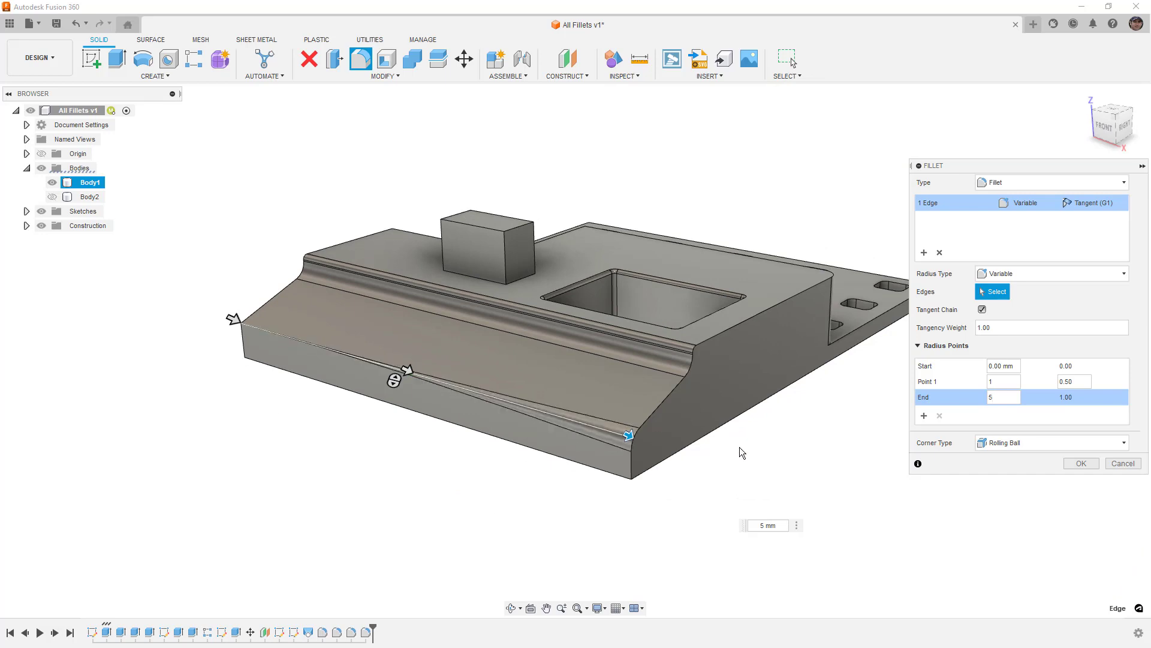
Step: Add a second radius point, then set the start radius to 5 mm and Point 1 to 2 mm
left_click(507, 400)
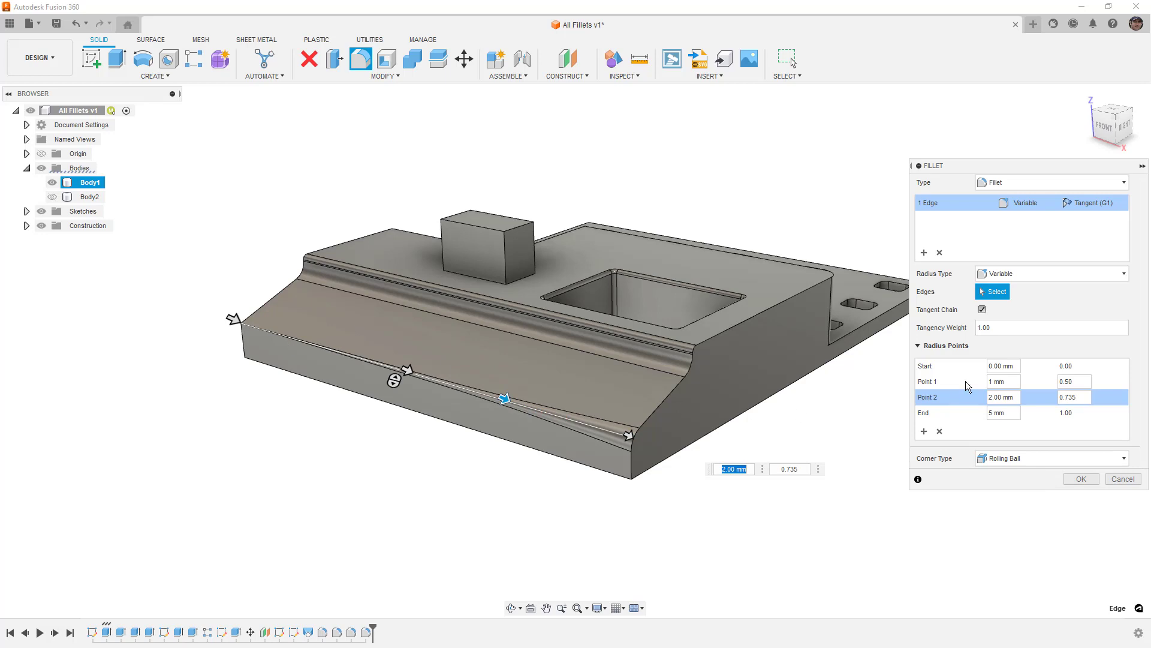
left_click(951, 365)
type("5")
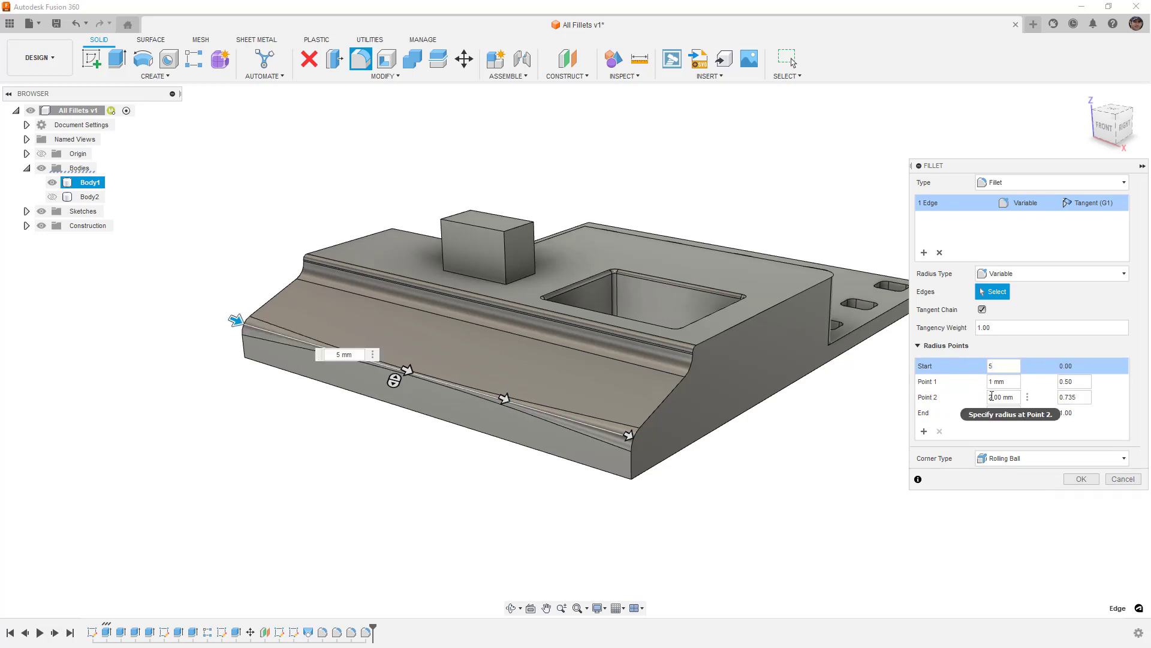
left_click(972, 396)
left_click(924, 383)
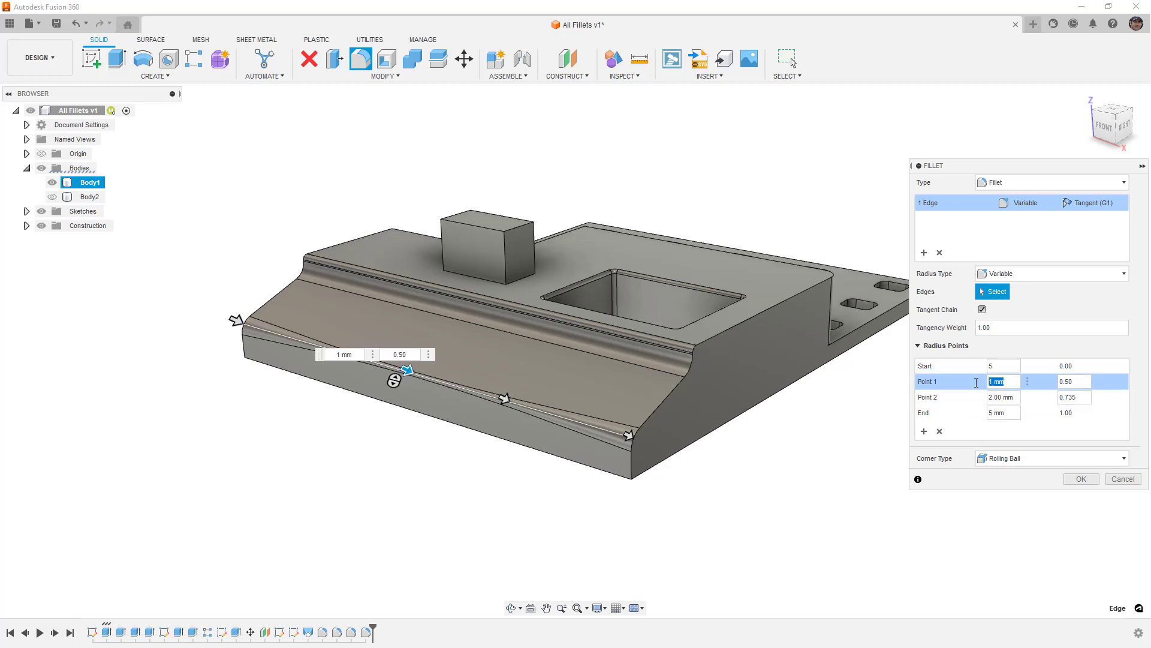
type("2")
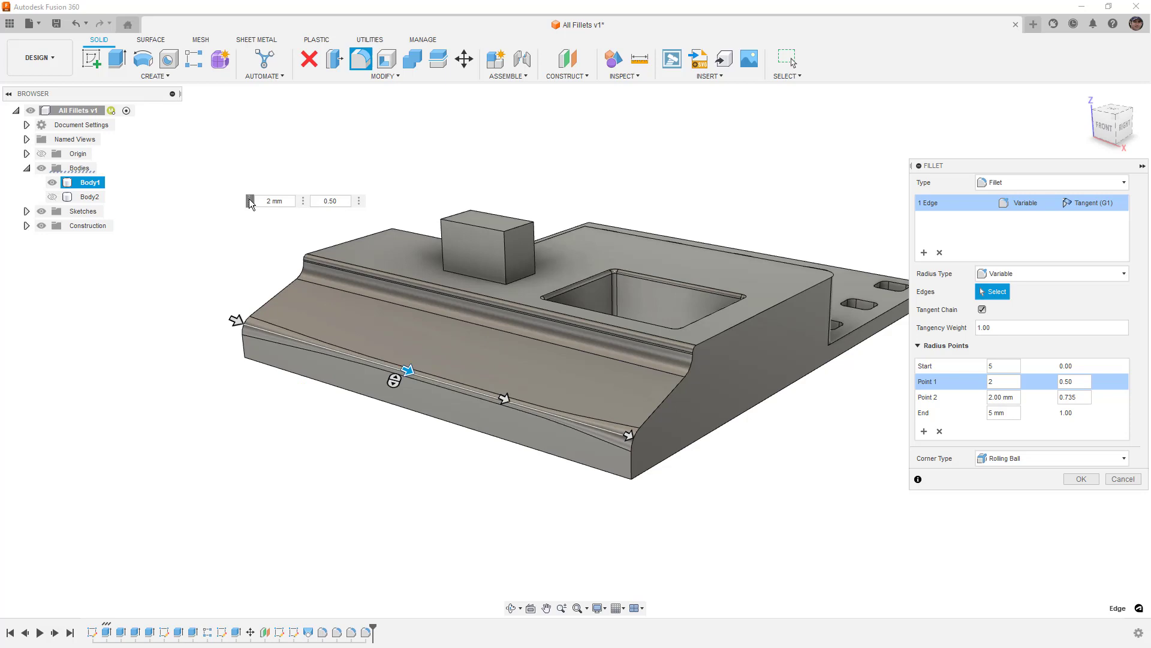
Step: Apply the variable fillet and orbit to inspect the finished edge
left_click(1082, 479)
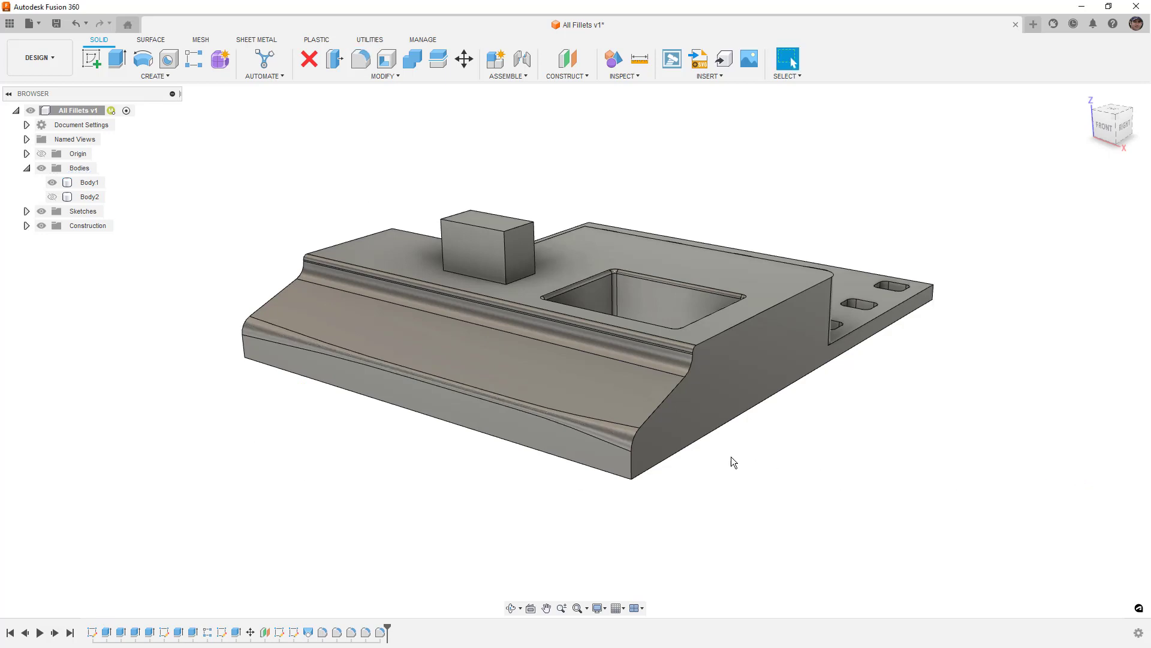
middle_click_drag(581, 466, 637, 458, "shift")
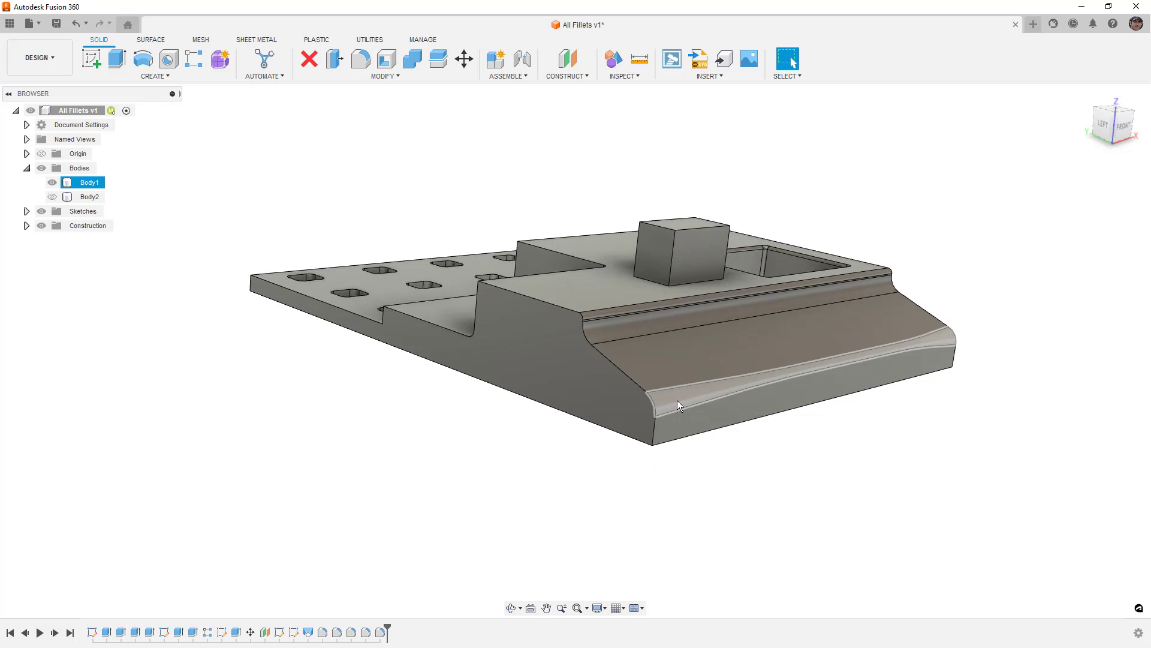
left_click(208, 546)
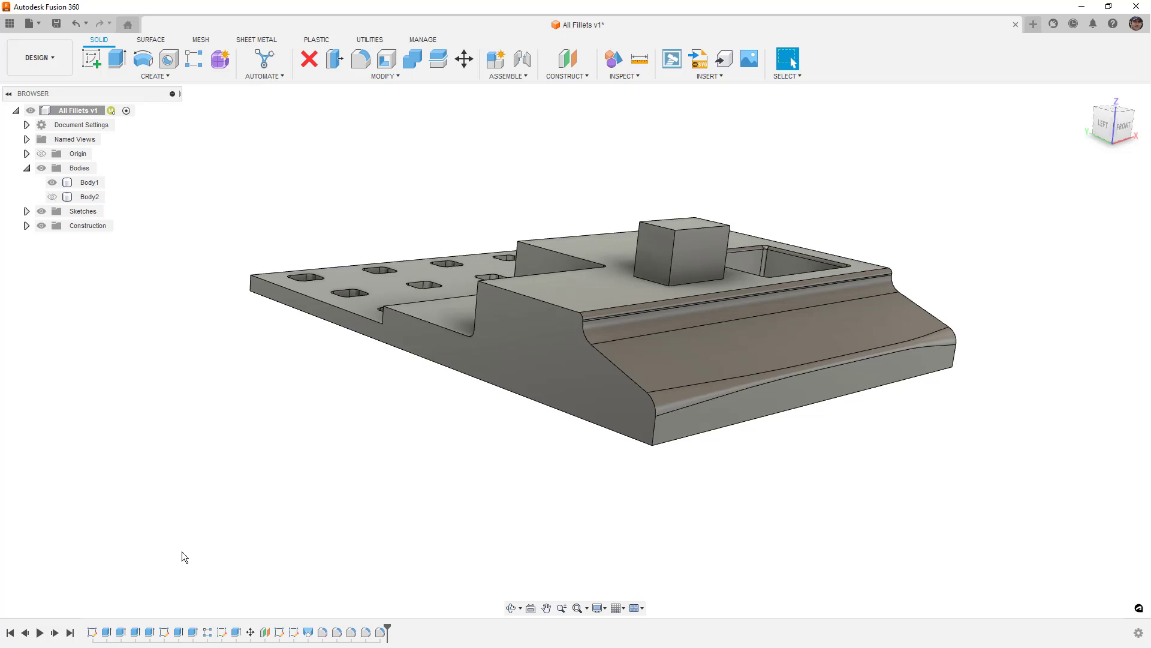
Step: Apply a Full Round Fillet using the small box's top face as the center face
left_click(359, 60)
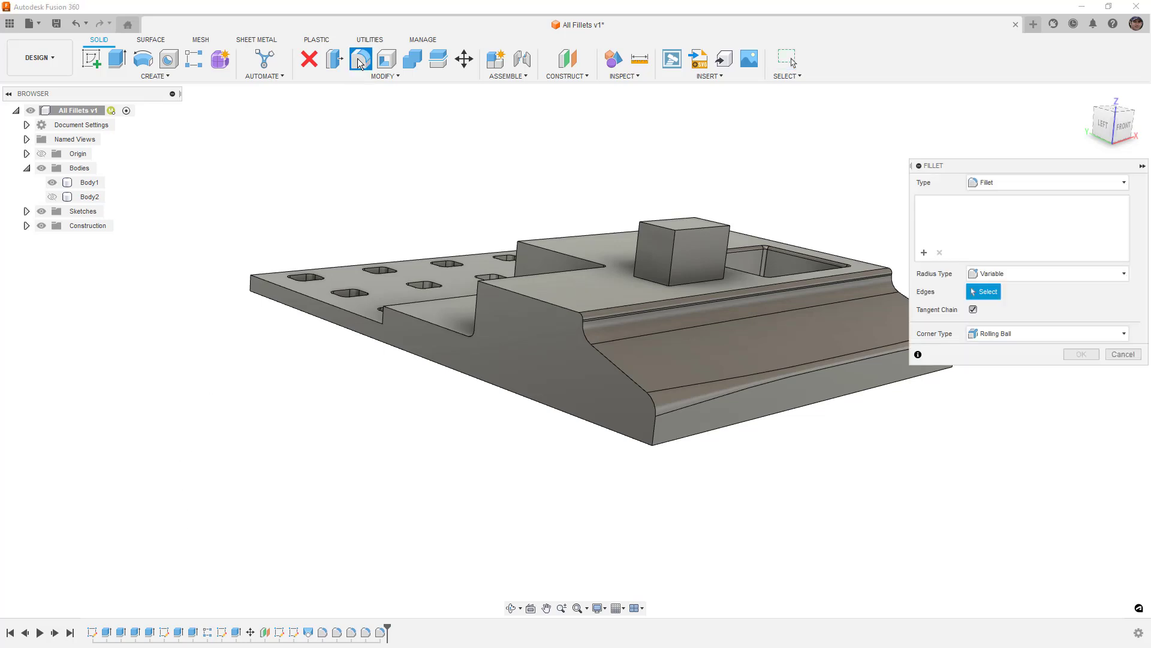
left_click(1008, 181)
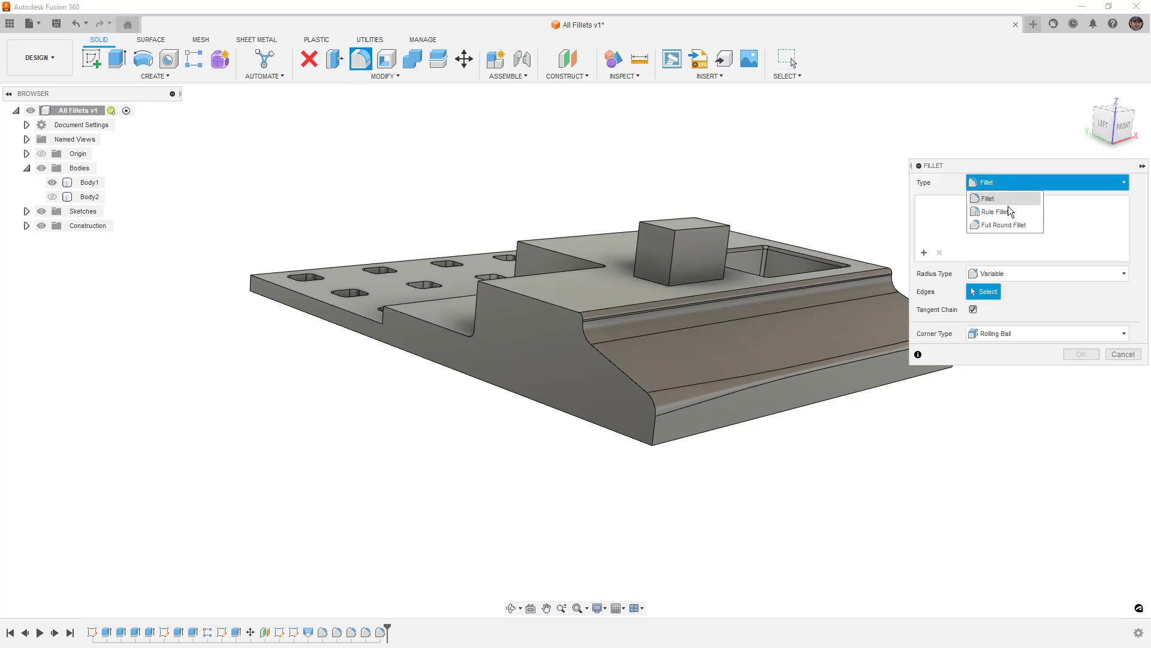
left_click(1007, 224)
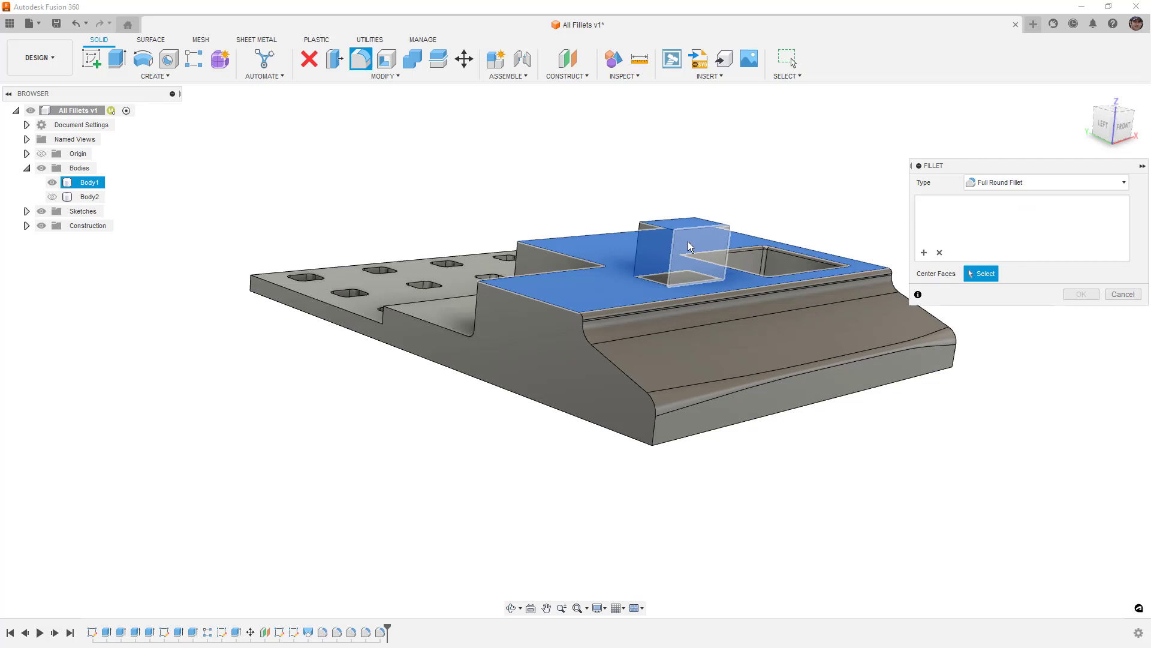
middle_click_drag(689, 241, 643, 304, "shift")
scroll(646, 304, "up", 5)
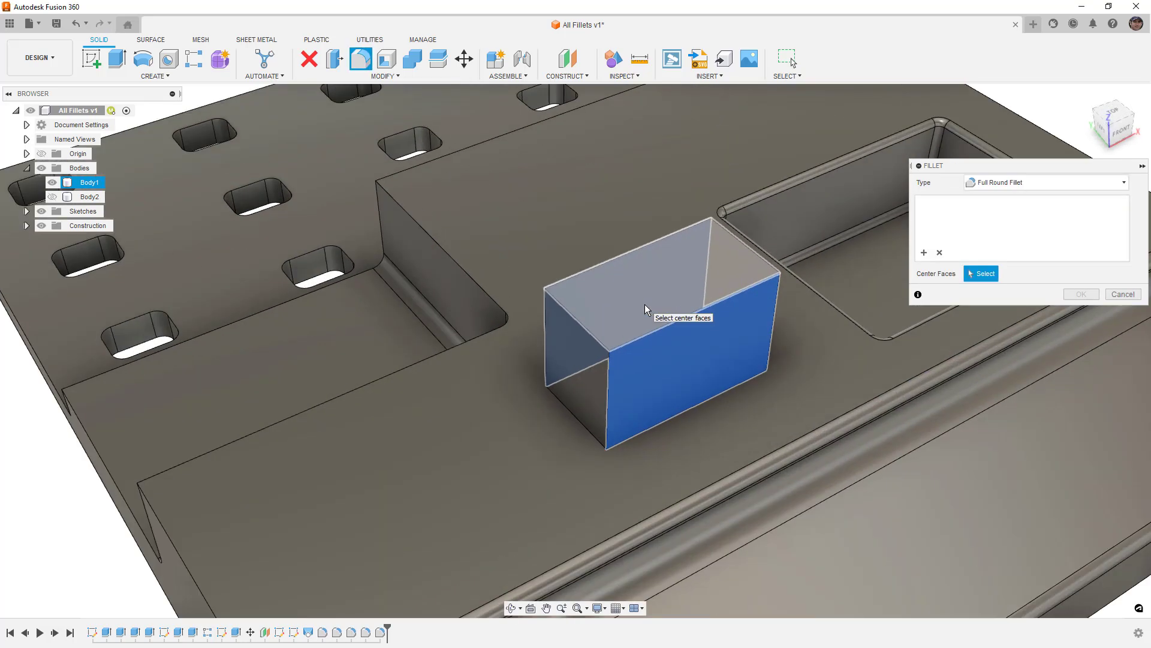
left_click(667, 276)
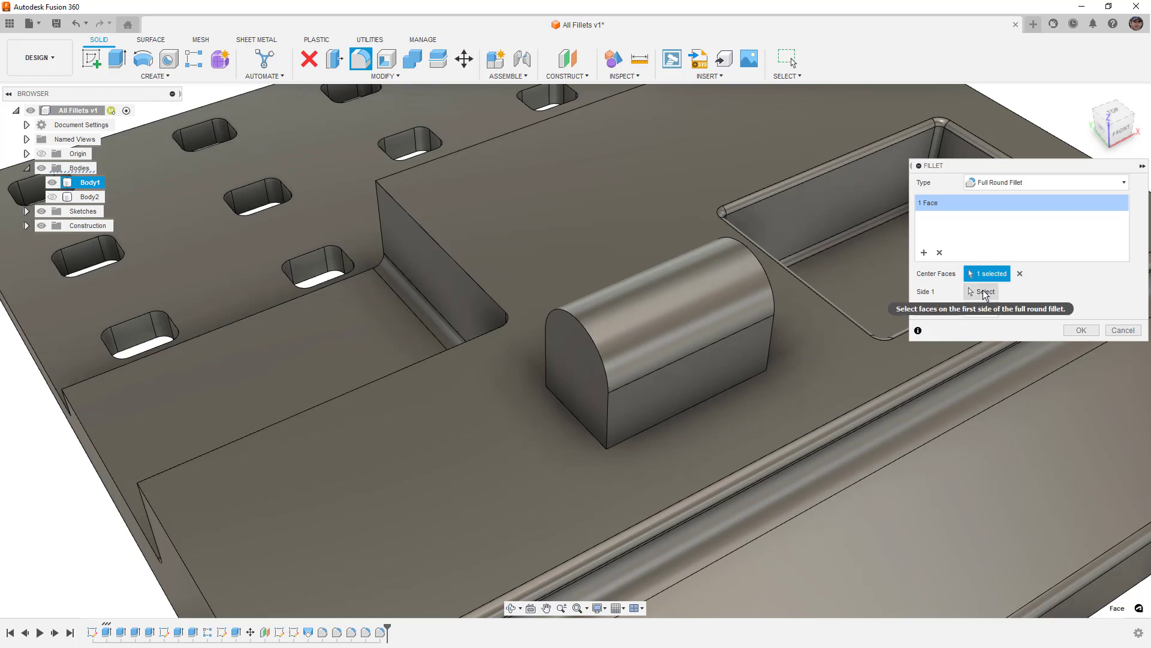
scroll(653, 339, "down", 3)
scroll(653, 338, "down", 3)
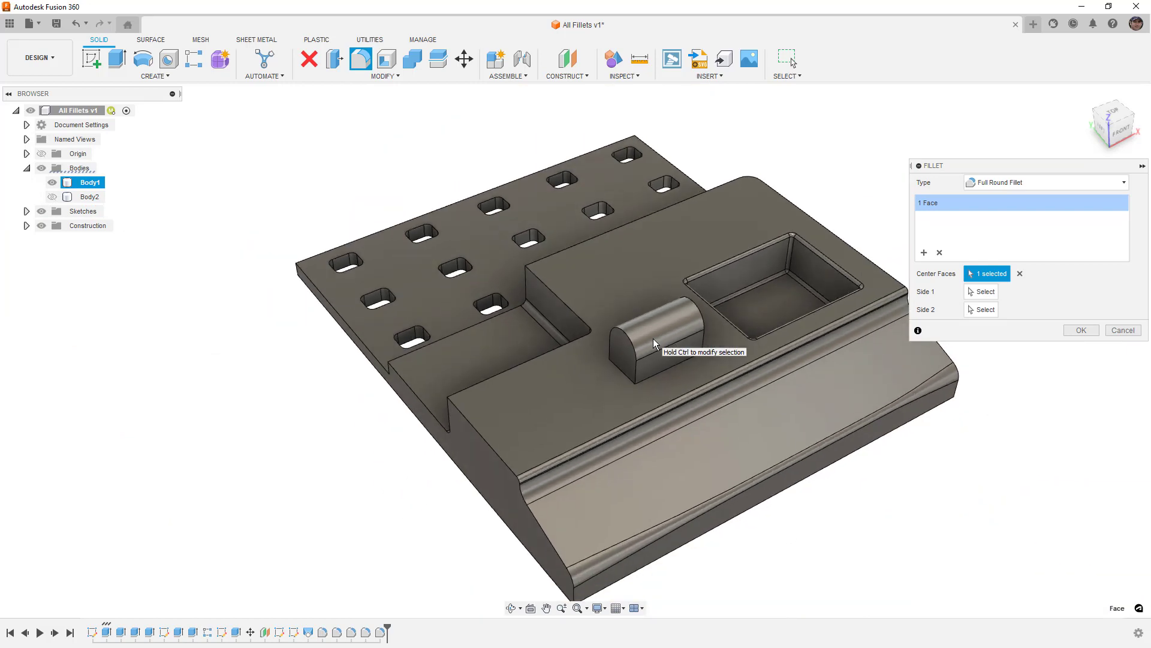
left_click(1073, 328)
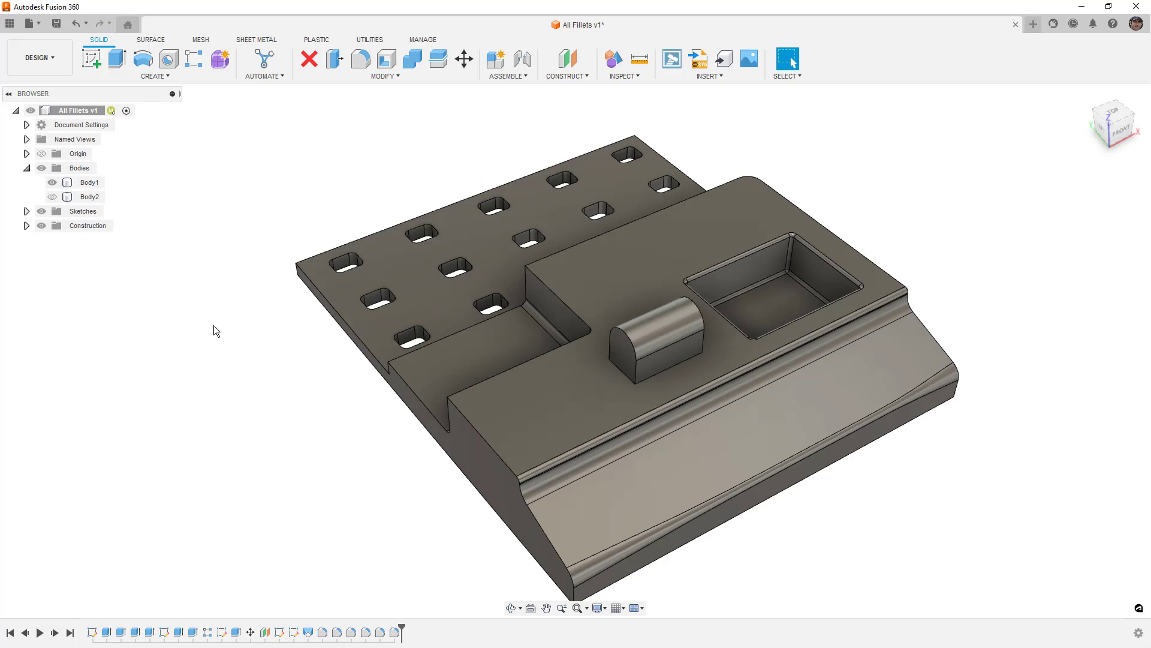
Step: Show Body2, hide Body1, and orbit the wedge to show its sloped faces
left_click(52, 196)
left_click(52, 182)
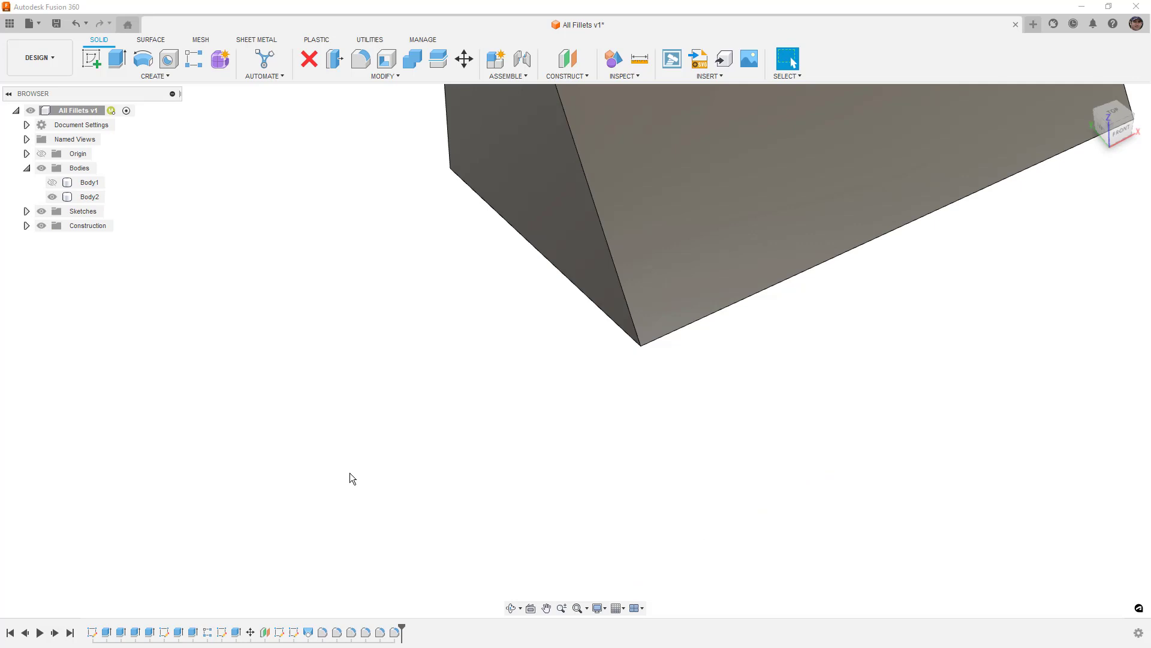
middle_click_drag(363, 474, 455, 432, "shift")
left_click(391, 411)
middle_click_drag(393, 412, 678, 352)
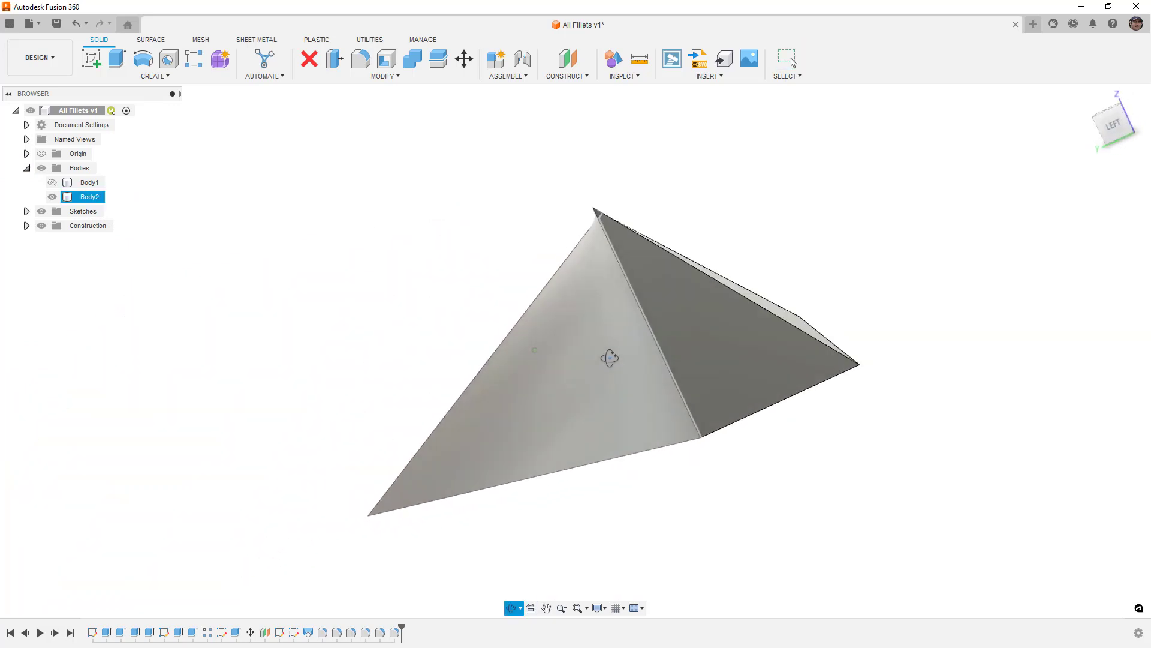
left_click_drag(609, 358, 558, 359)
key("Escape")
middle_click_drag(558, 358, 652, 416, "shift")
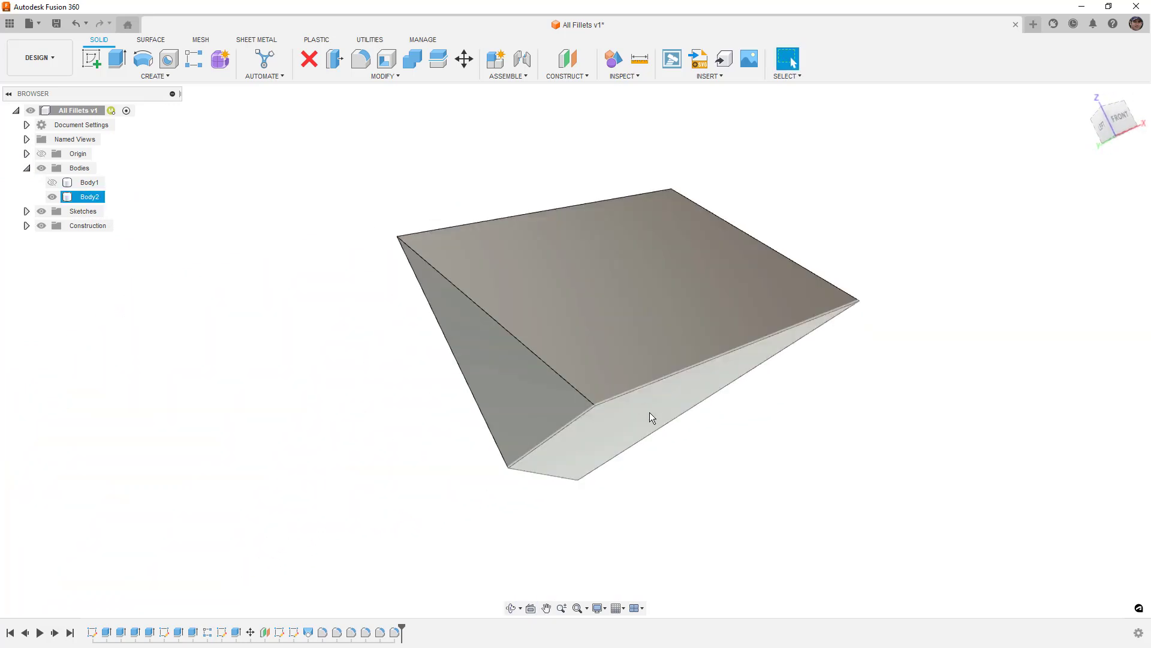
left_click(682, 433)
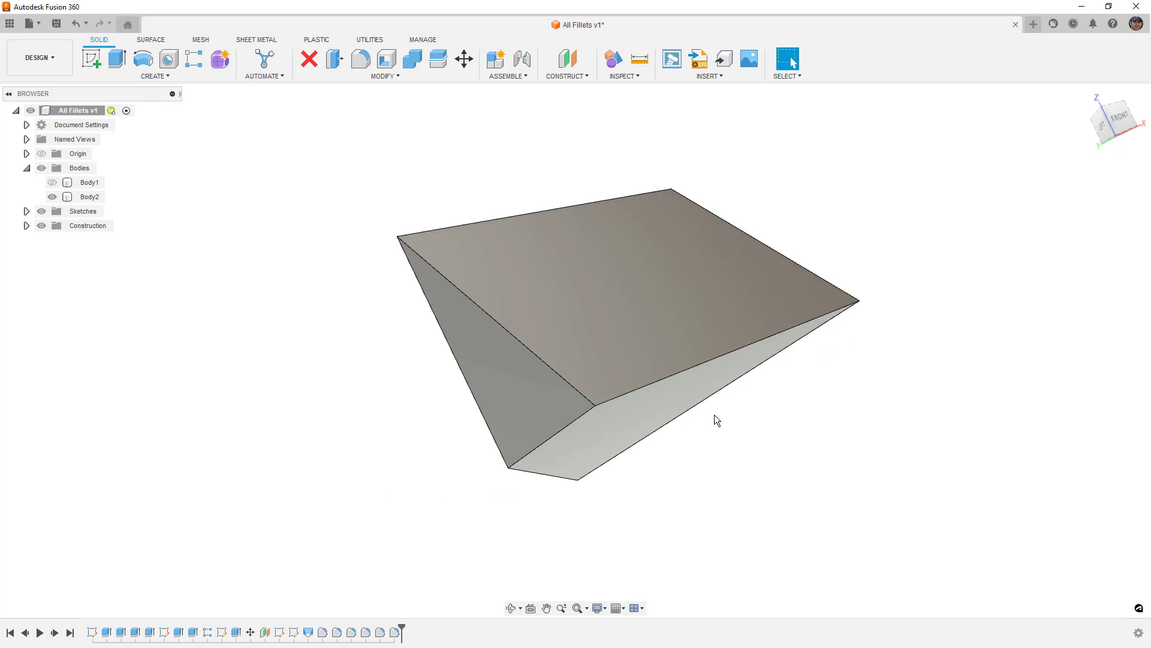
Step: Start a new fillet with Type set to Fillet and Radius Type set to Constant
left_click(360, 58)
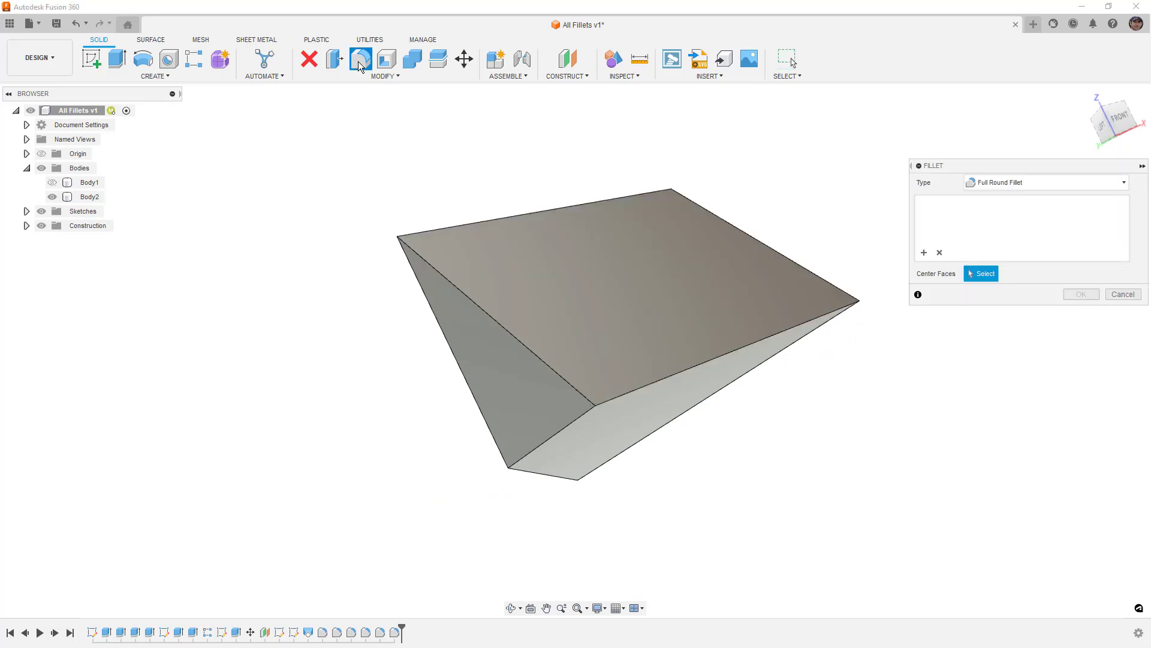
left_click(1009, 180)
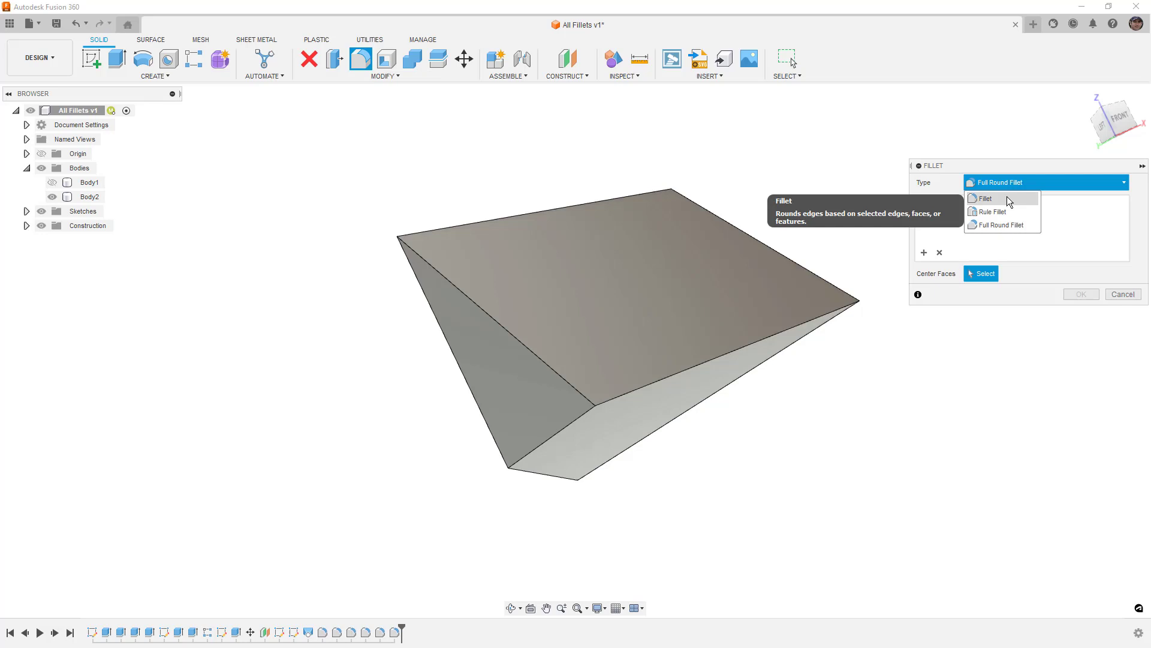
left_click(1006, 196)
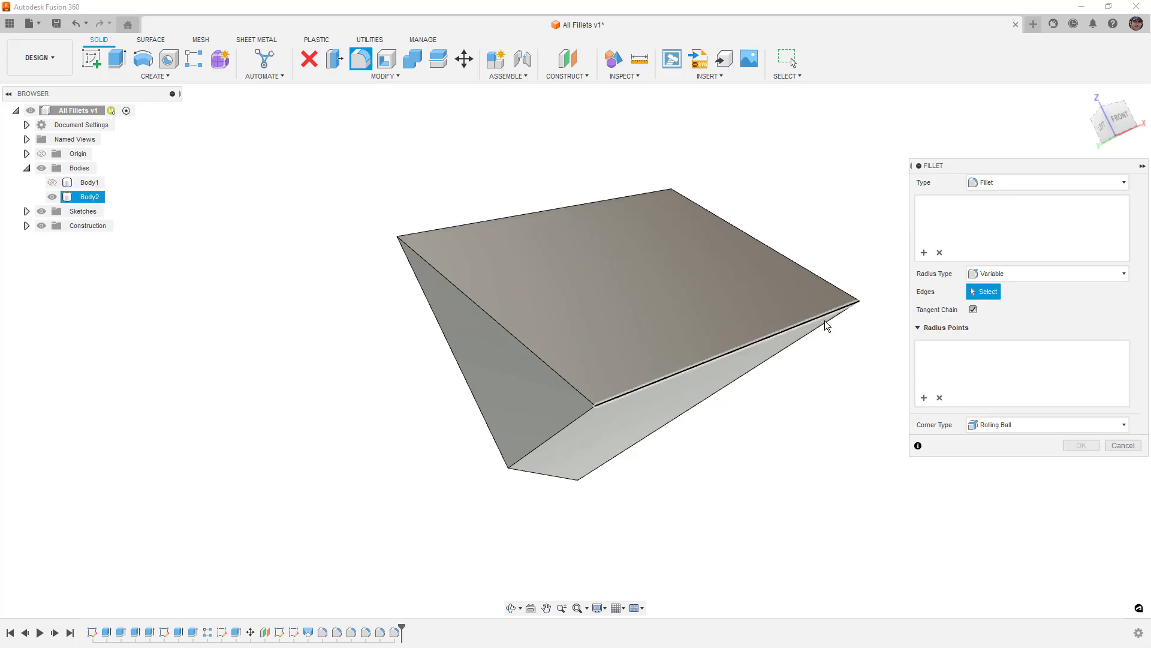
left_click(988, 275)
left_click(995, 290)
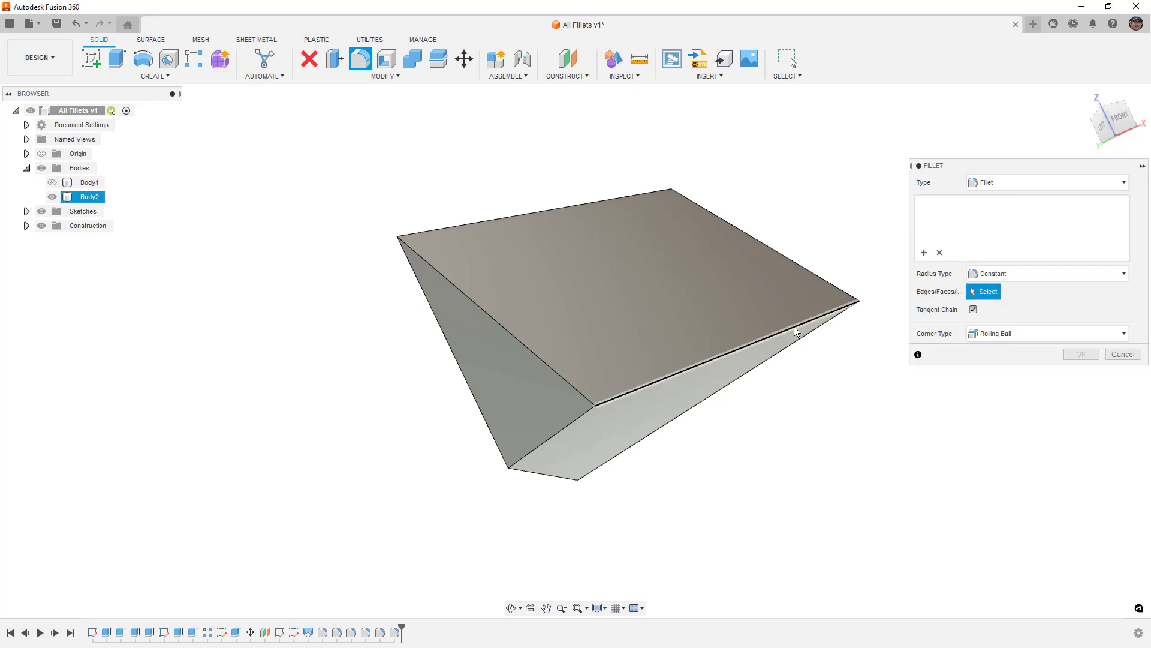
Step: Select the lower front, top ridge and bottom-left edges at 10 mm, then enlarge to 25 mm
left_click(795, 326)
type("10")
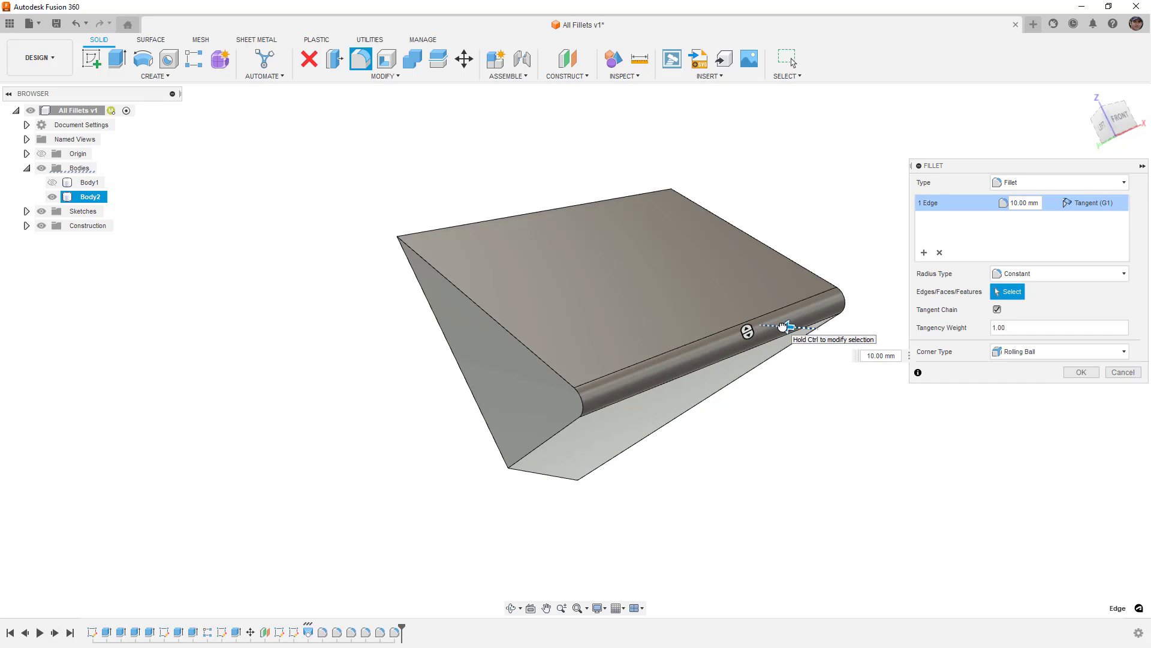
middle_click_drag(789, 309, 858, 321, "shift")
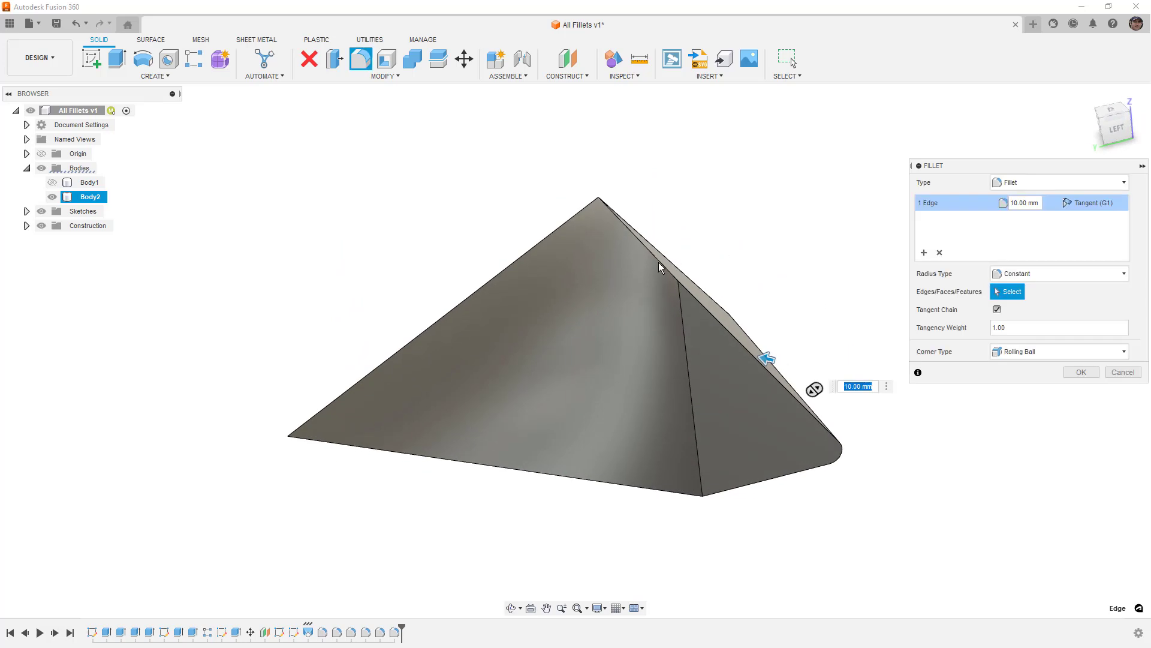
left_click(638, 240)
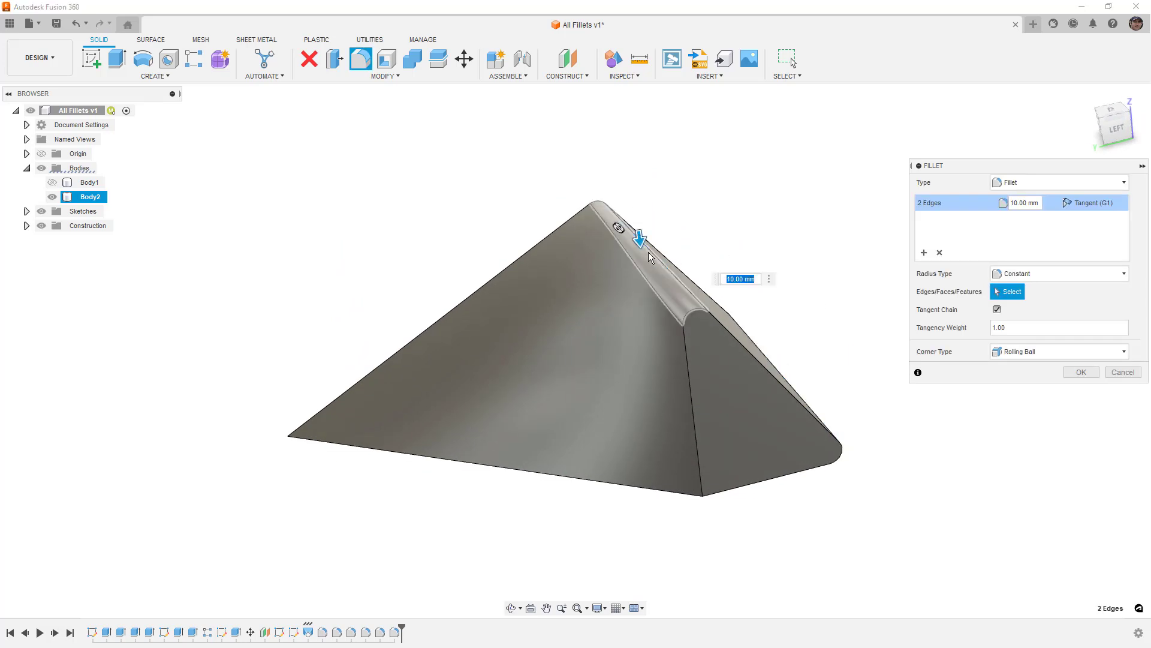
middle_click_drag(648, 252, 626, 201, "shift")
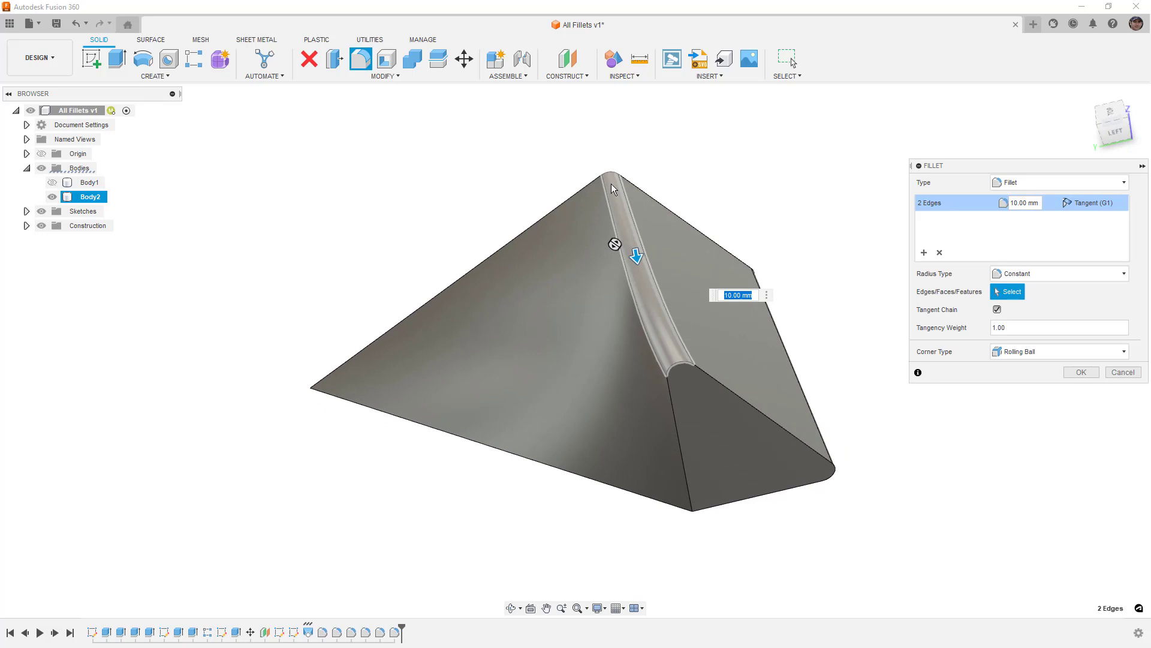
left_click(453, 429)
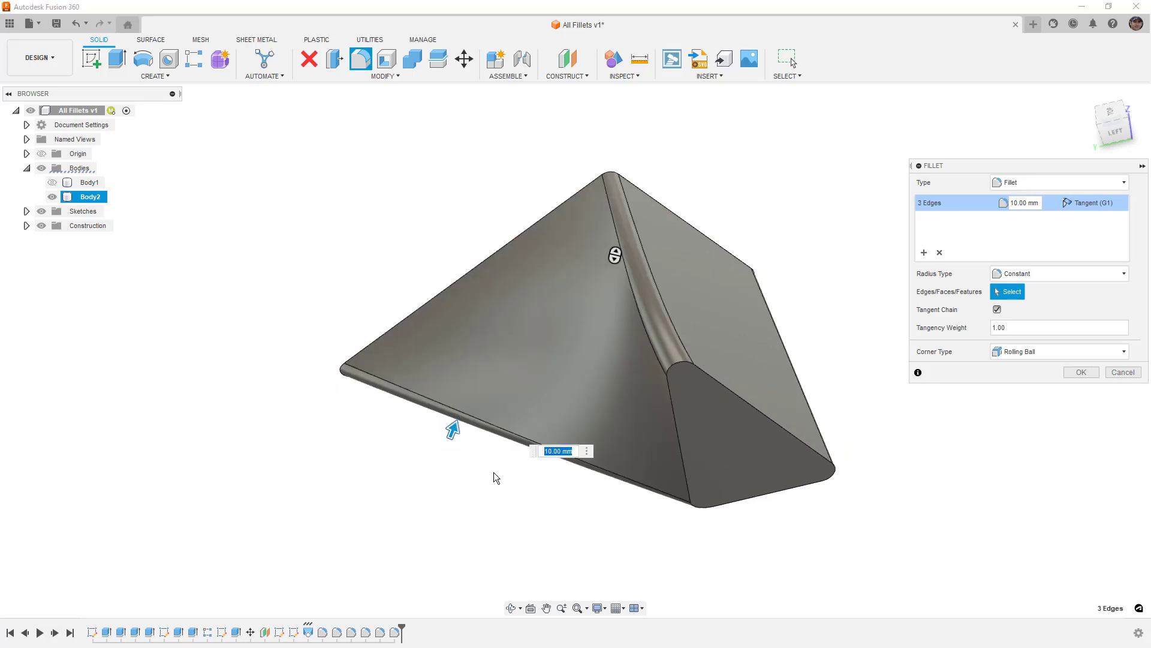
middle_click_drag(494, 473, 515, 461, "shift")
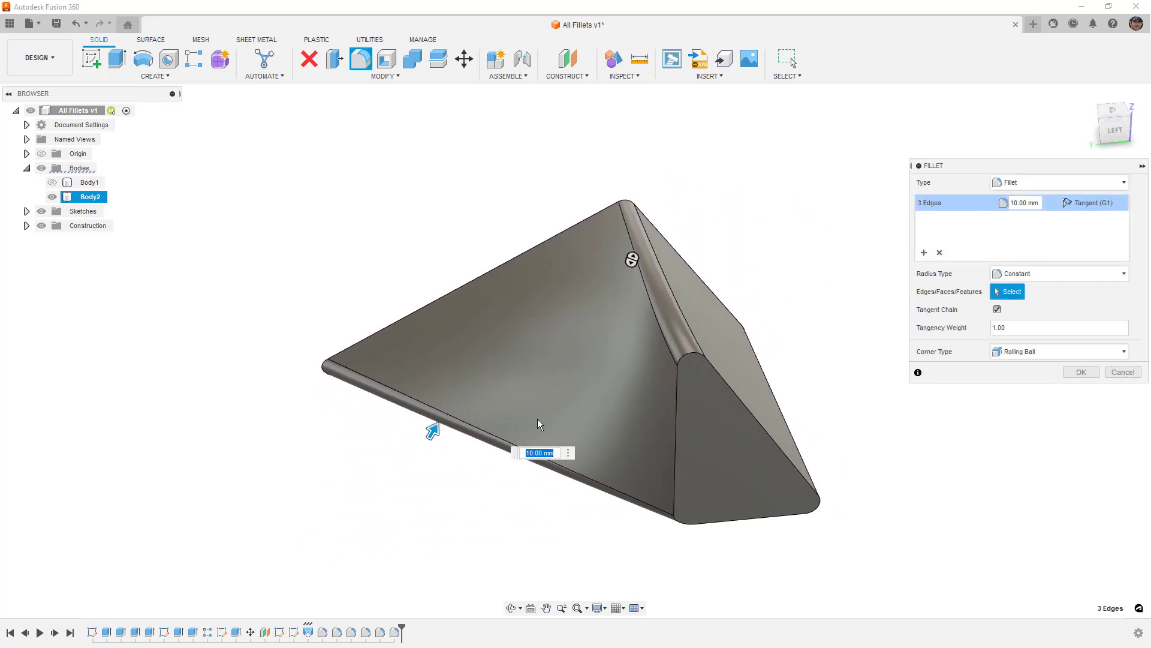
mouse_move(432, 430)
left_mouse_down()
mouse_move(444, 412)
mouse_move(448, 434)
left_mouse_up()
middle_click_drag(448, 433, 446, 440, "shift")
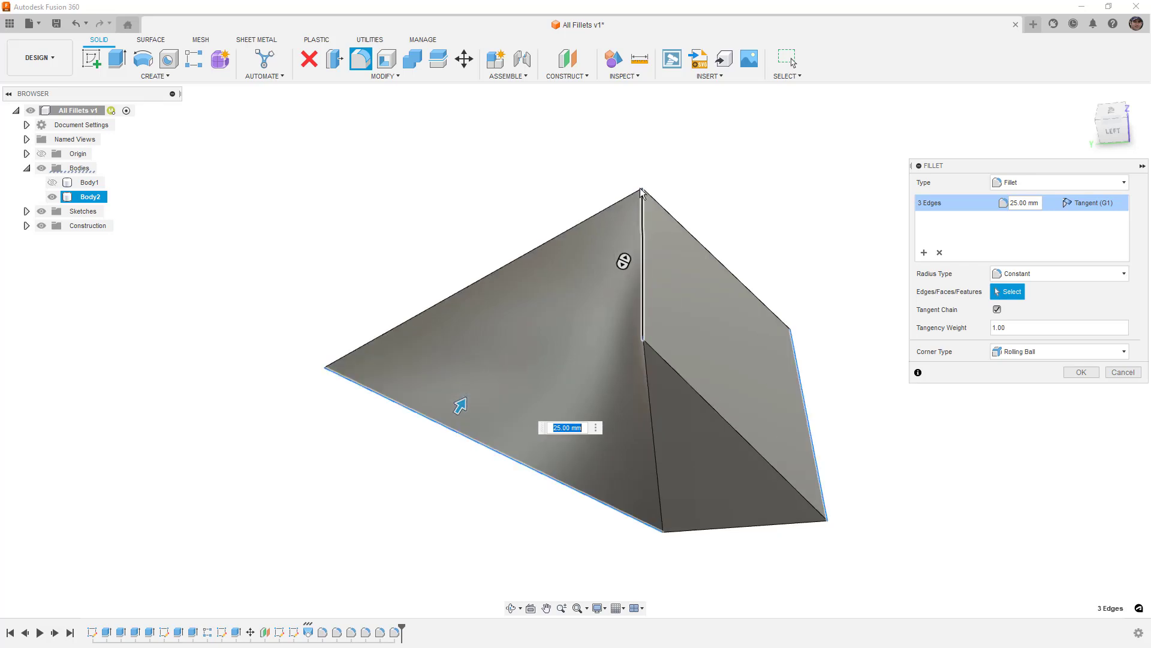
middle_click_drag(499, 268, 504, 436, "shift")
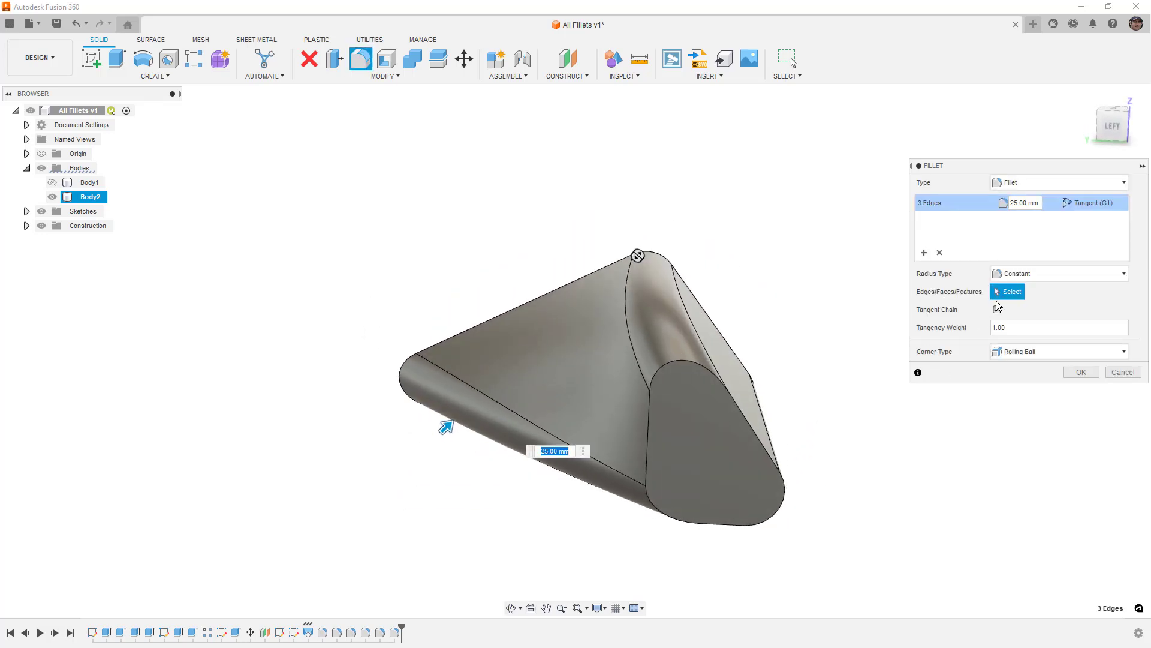
Step: Switch the three-edge fillet to Chord Length, set it to 35 mm, and apply it
left_click(1049, 276)
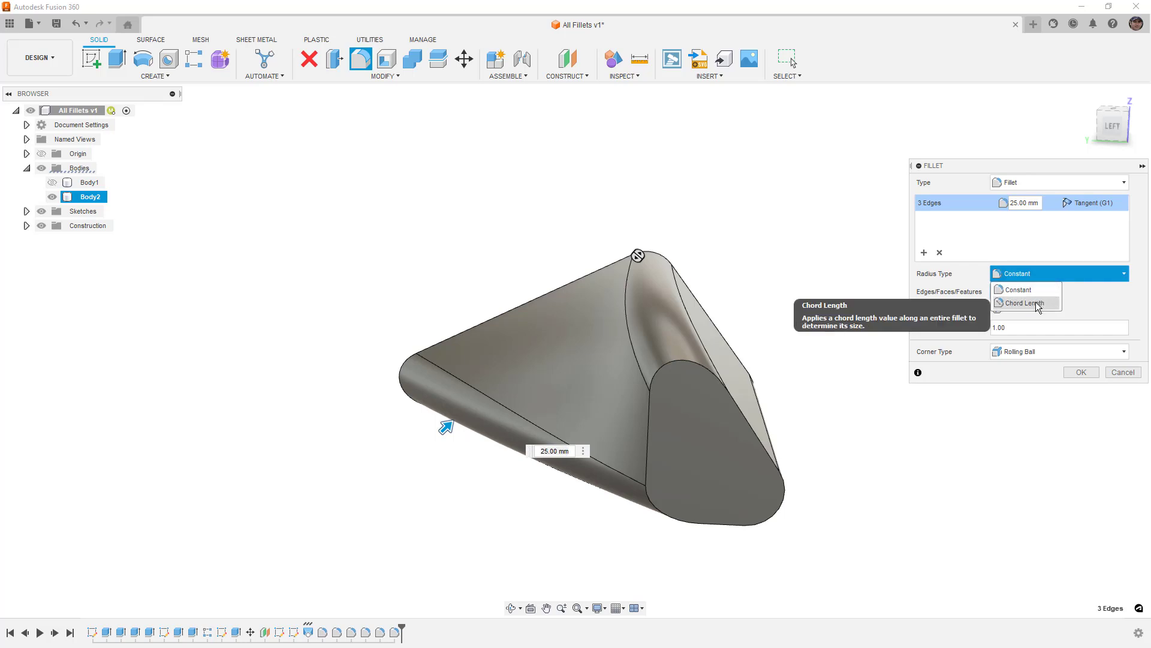
left_click(1033, 297)
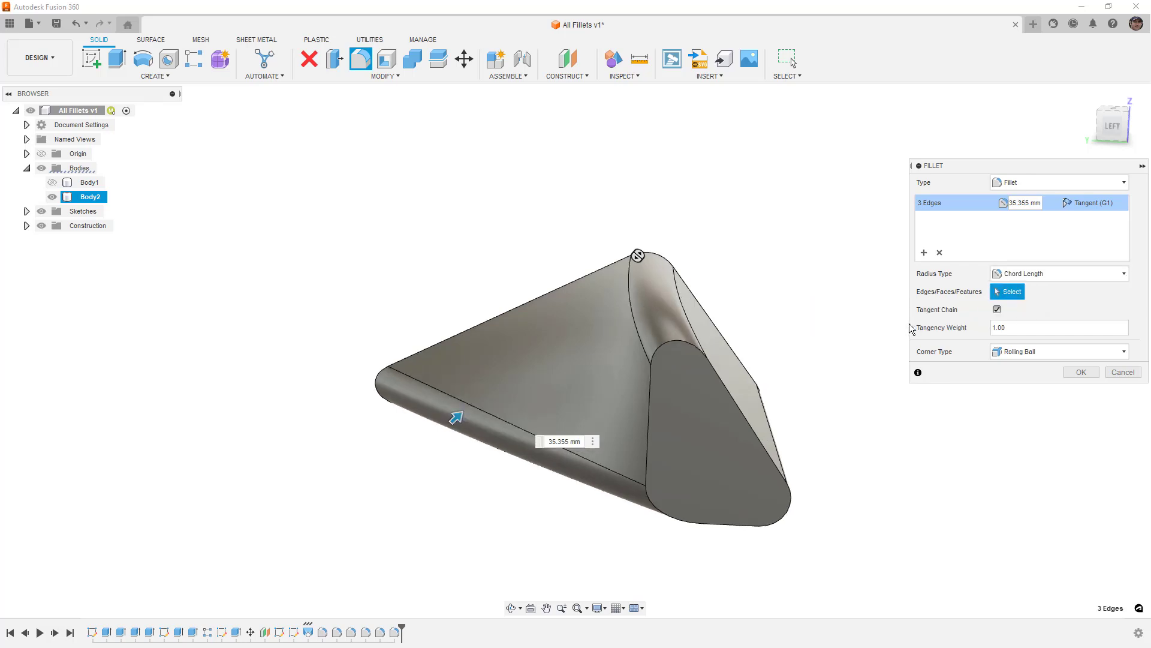
mouse_move(709, 262)
middle_mouse_down("shift")
mouse_move(699, 262)
mouse_move(717, 262)
middle_mouse_up("shift")
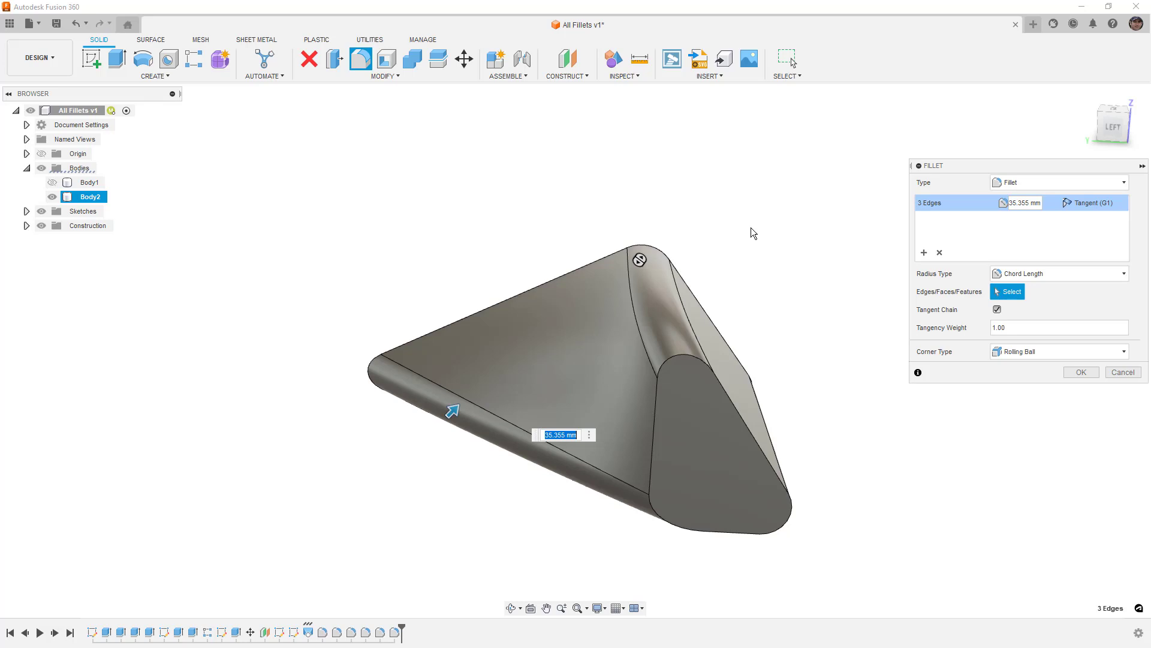
left_click(1026, 203)
type("35")
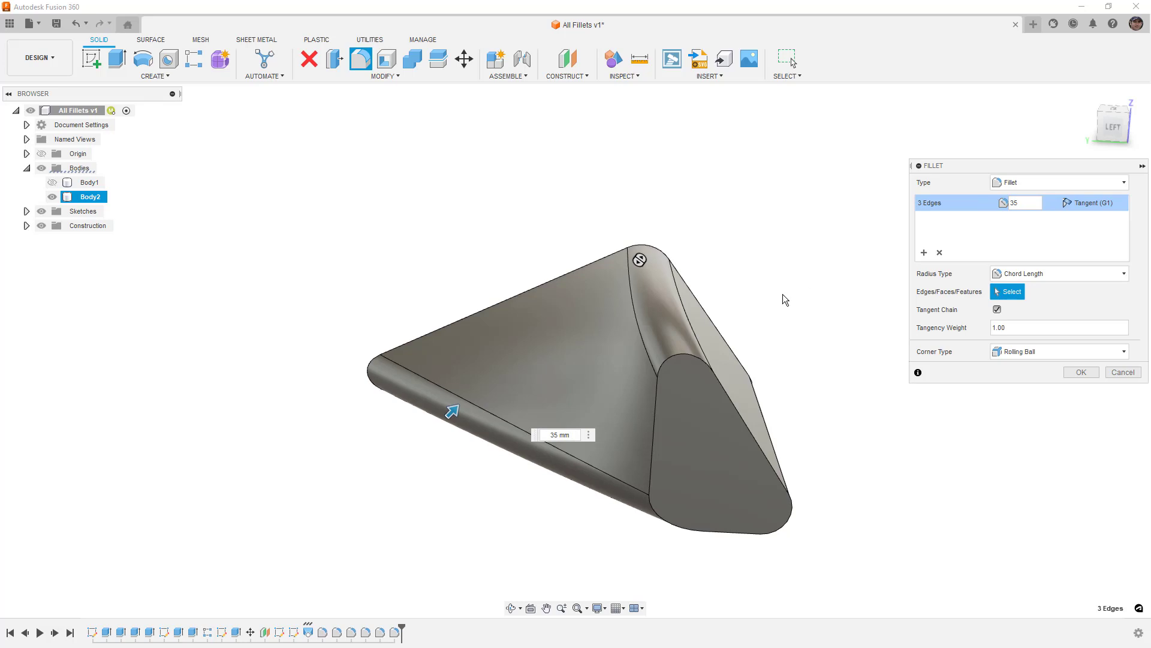
mouse_move(785, 300)
middle_mouse_down("shift")
mouse_move(761, 290)
mouse_move(782, 290)
middle_mouse_up("shift")
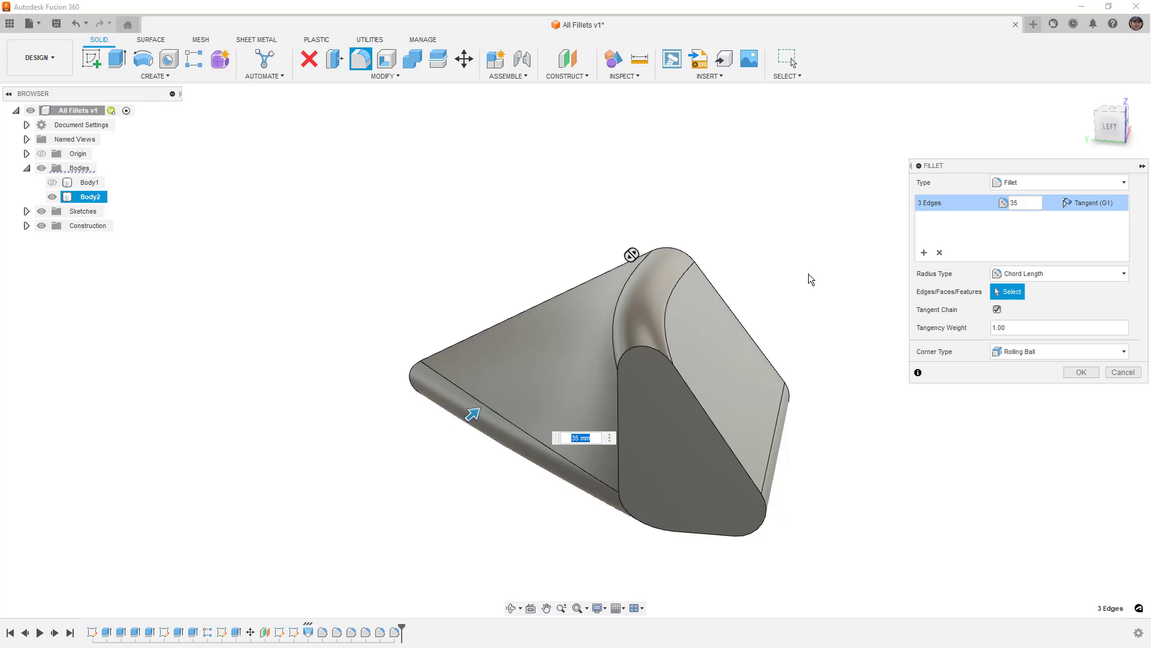
left_click(1078, 372)
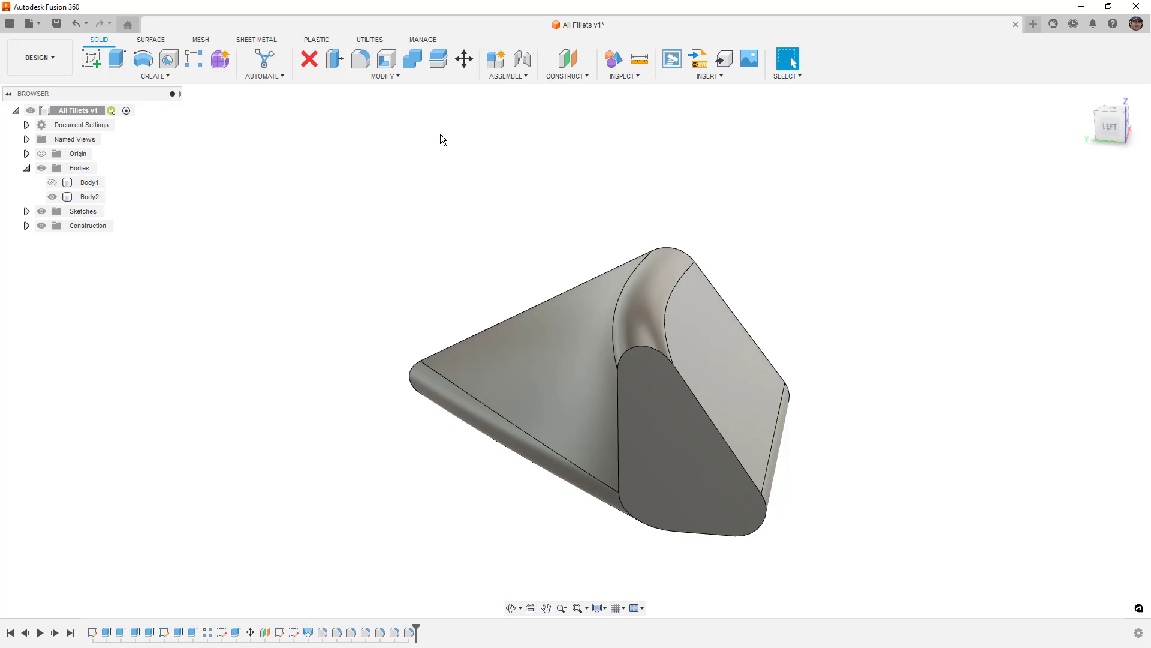
Step: Browse the SURFACE tab's MODIFY commands, then return to the SOLID tab
left_click(153, 40)
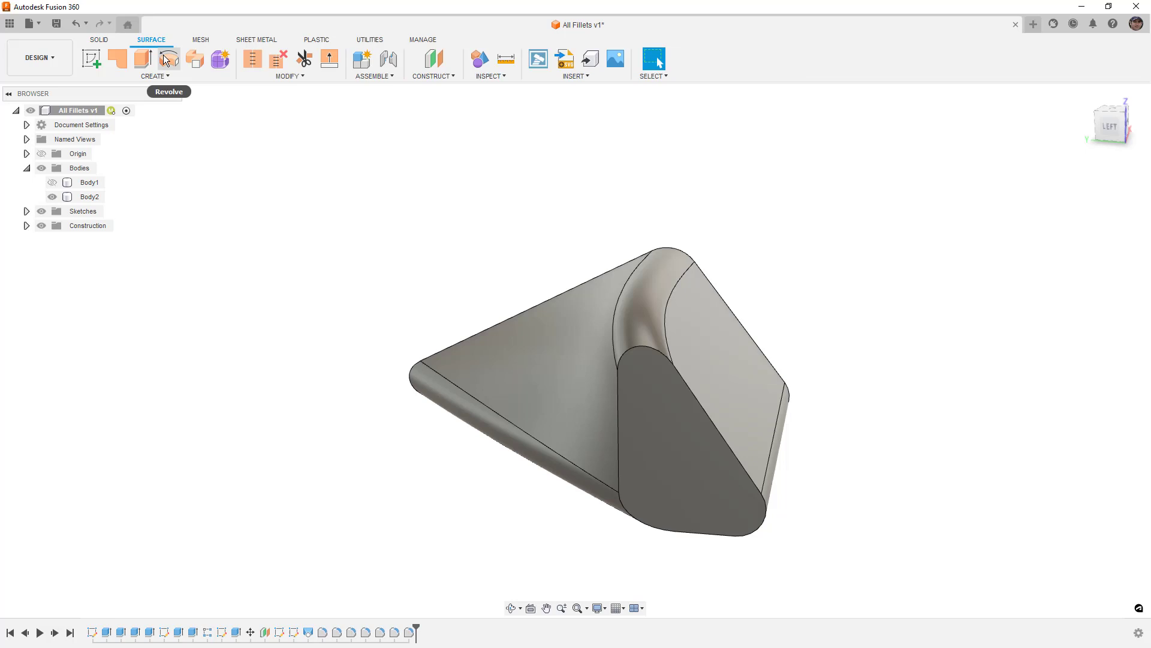
left_click(262, 77)
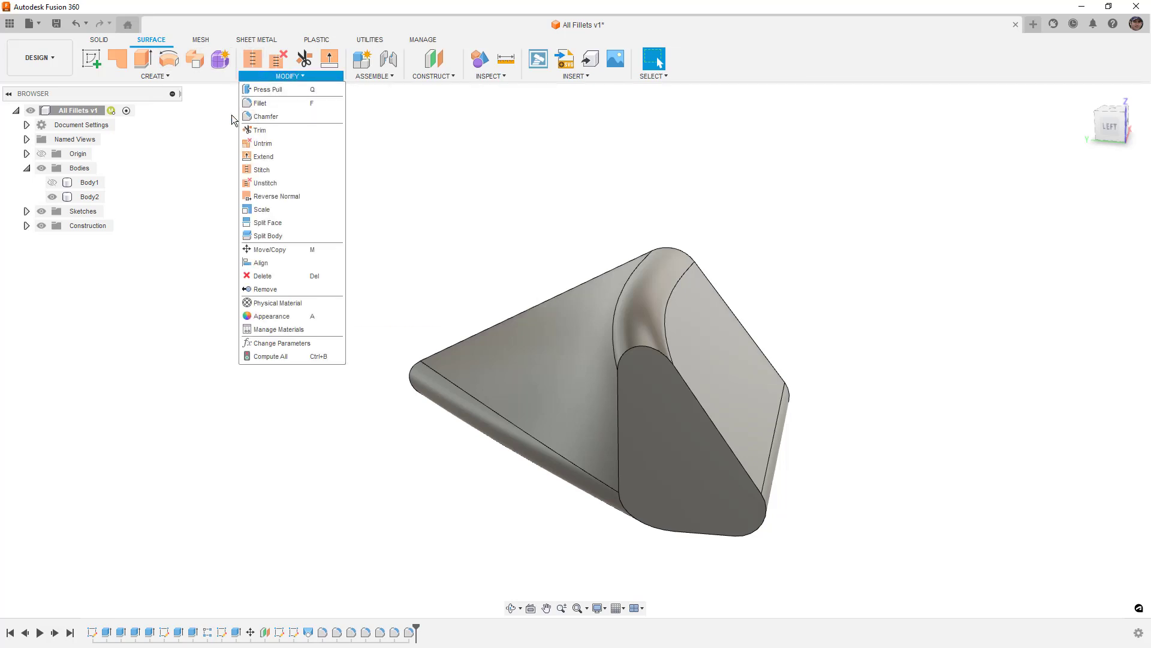
left_click(215, 126)
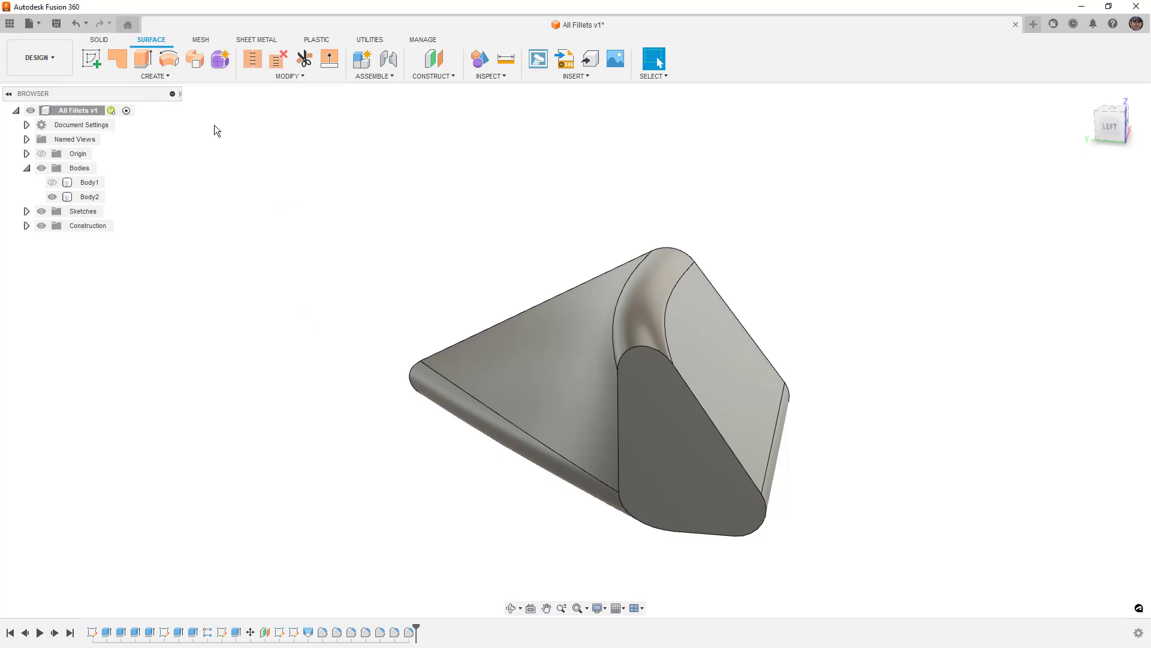
left_click(99, 38)
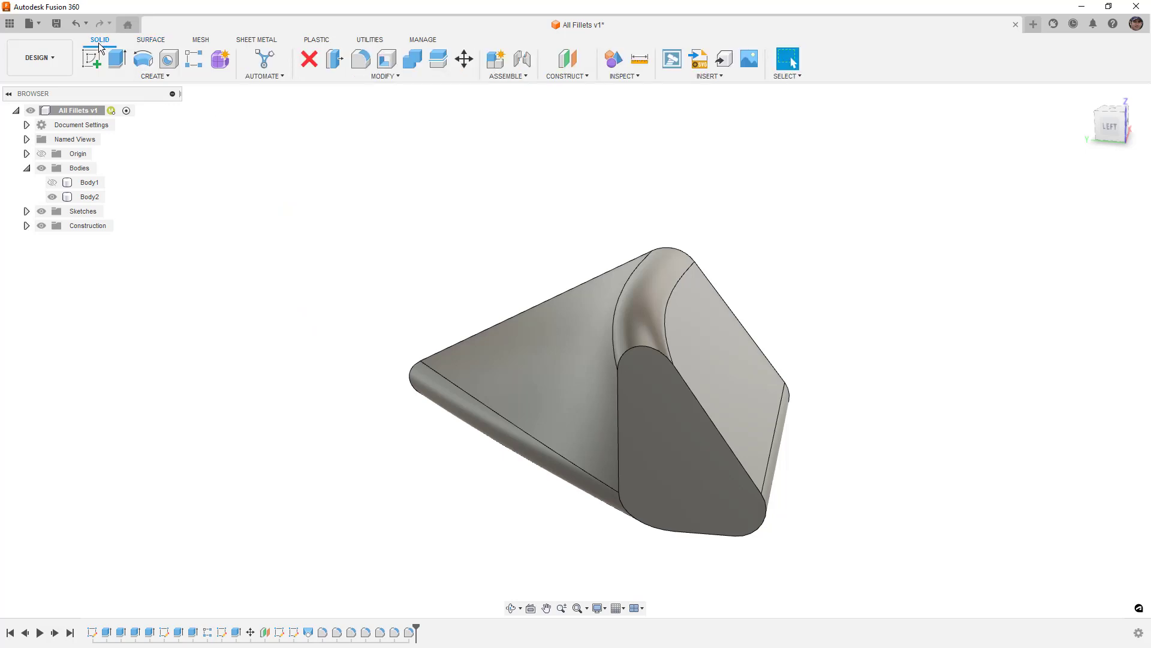
Step: Start a new fillet and review its Type and Radius Type options without changing them
left_click(360, 58)
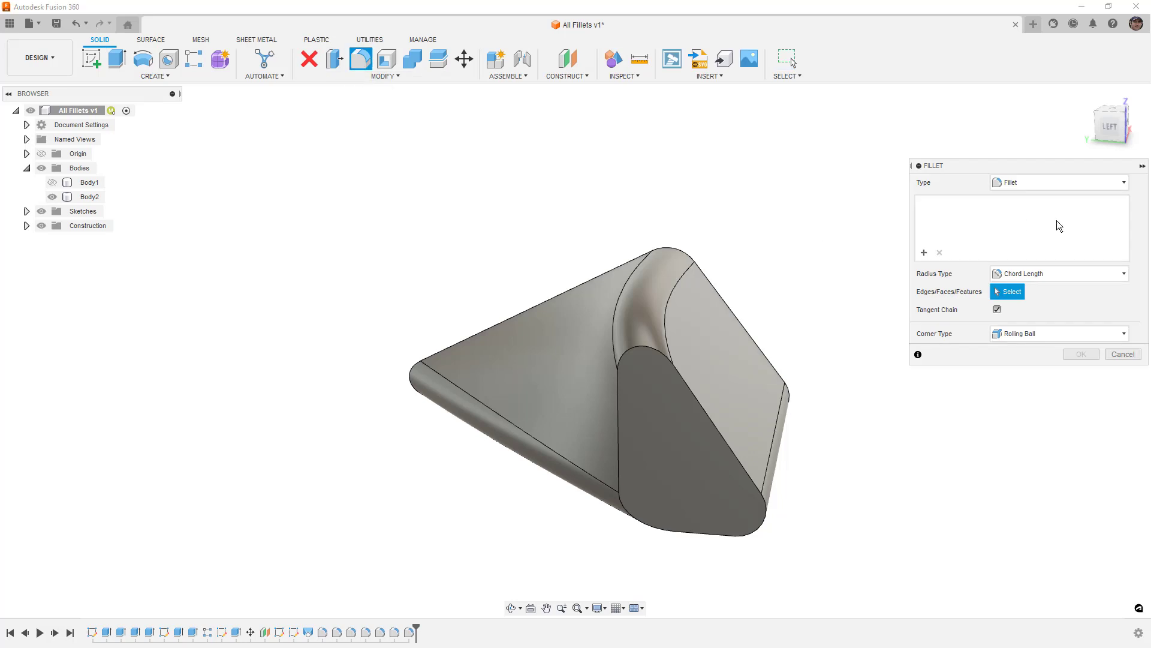
left_click(1067, 186)
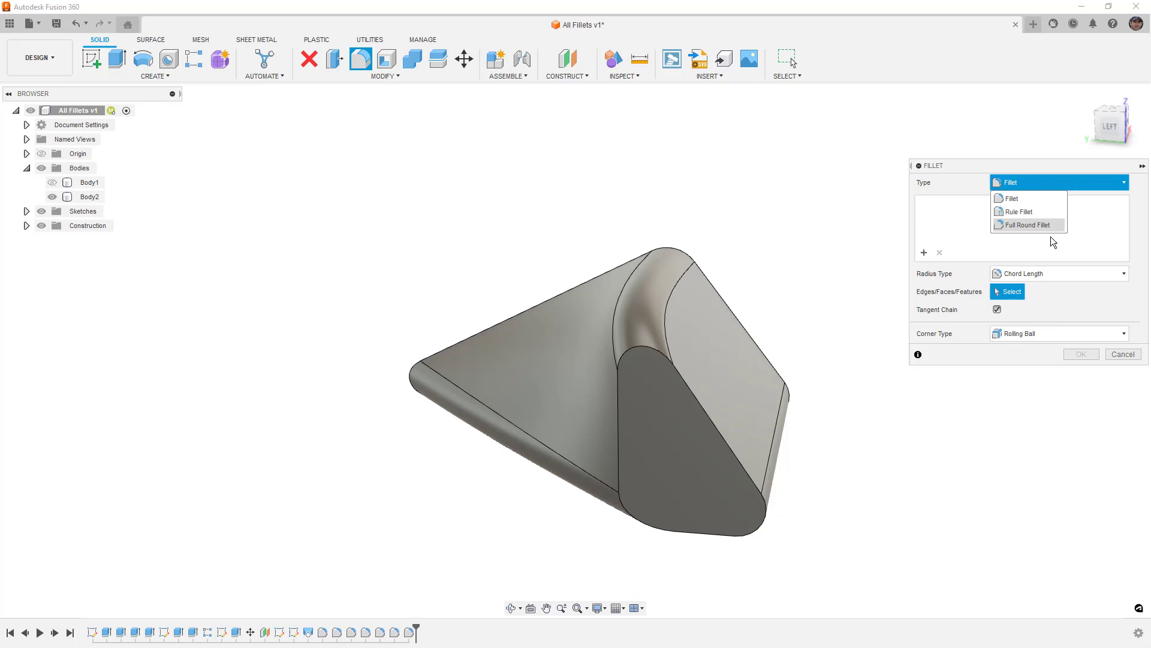
left_click(1052, 272)
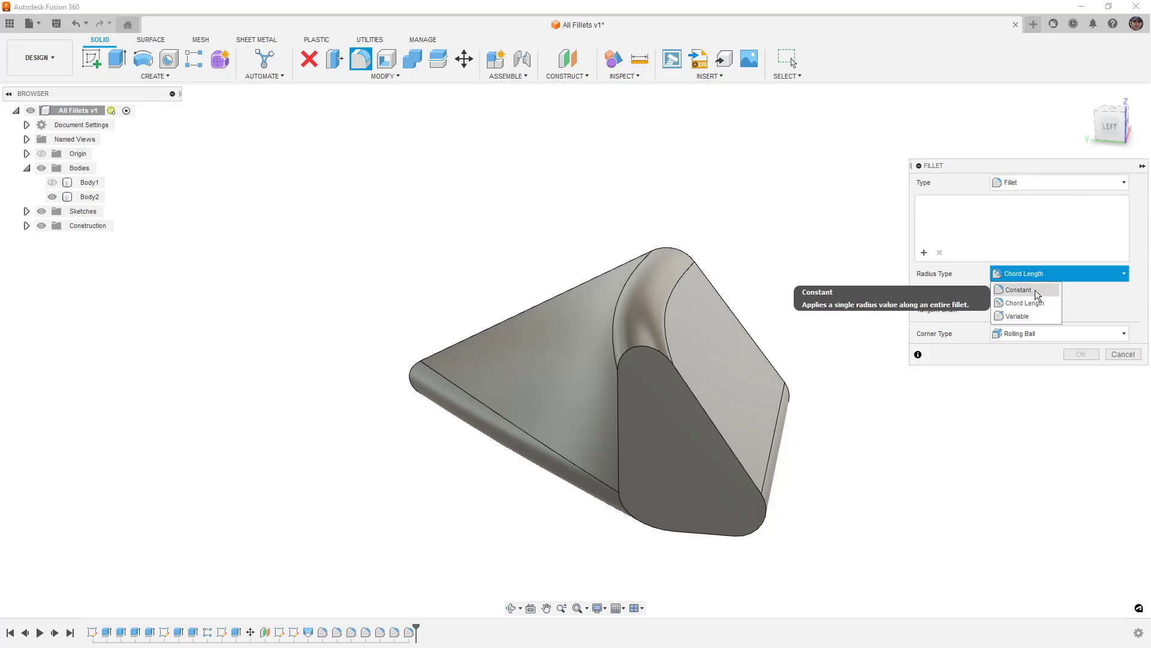
left_click(1043, 184)
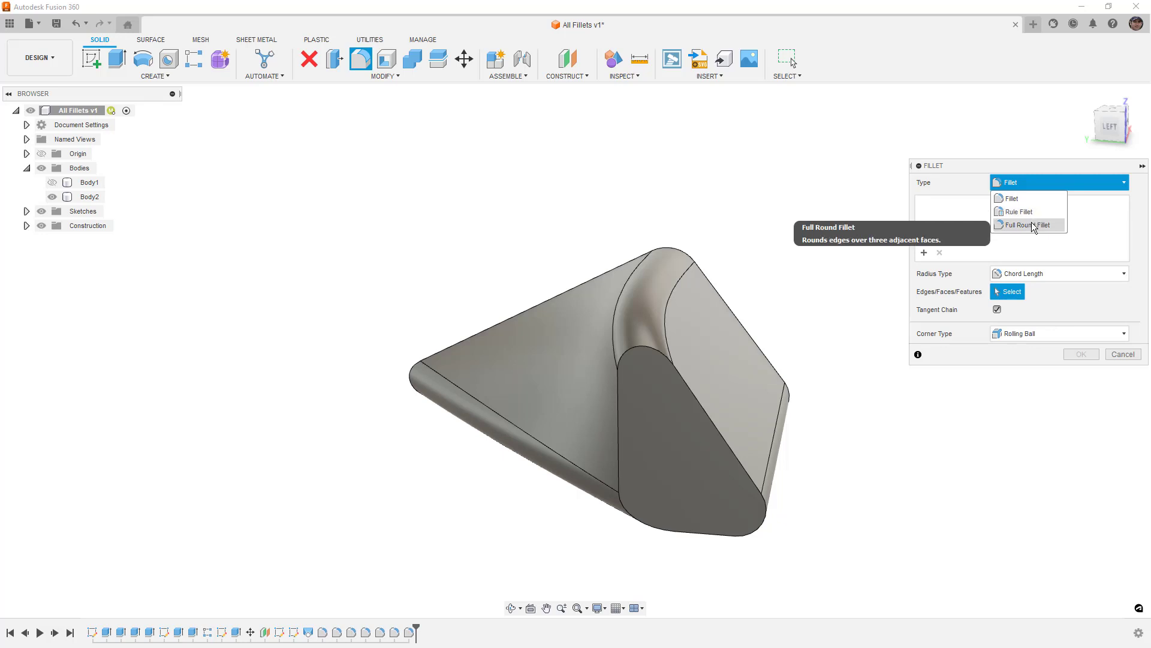
left_click(1014, 167)
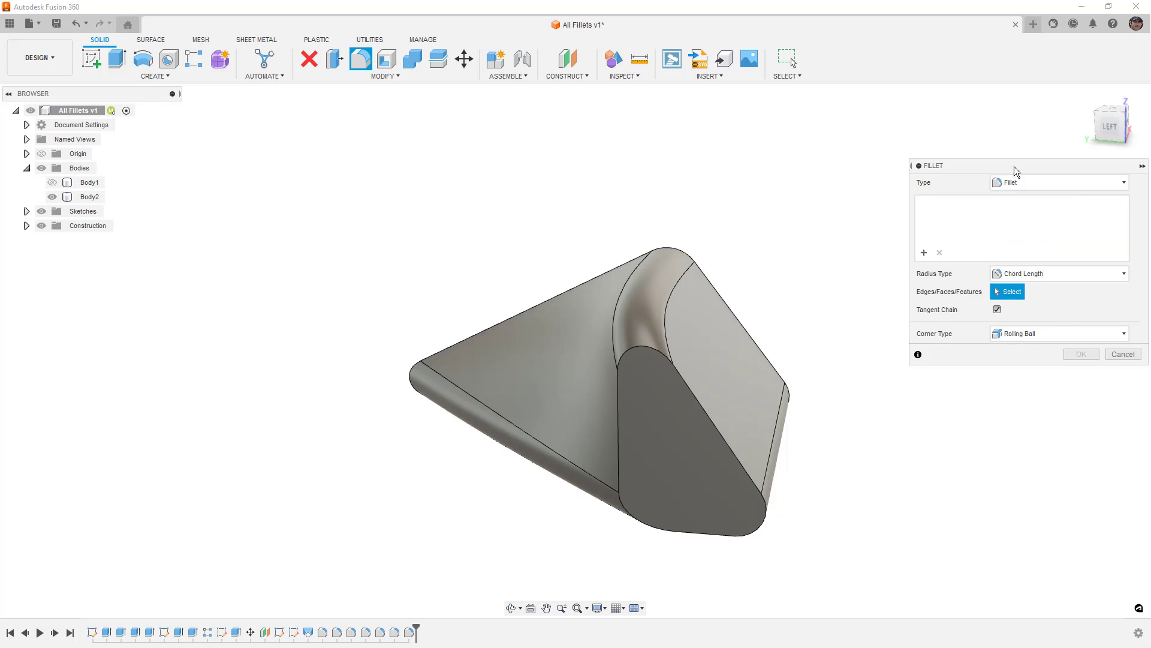